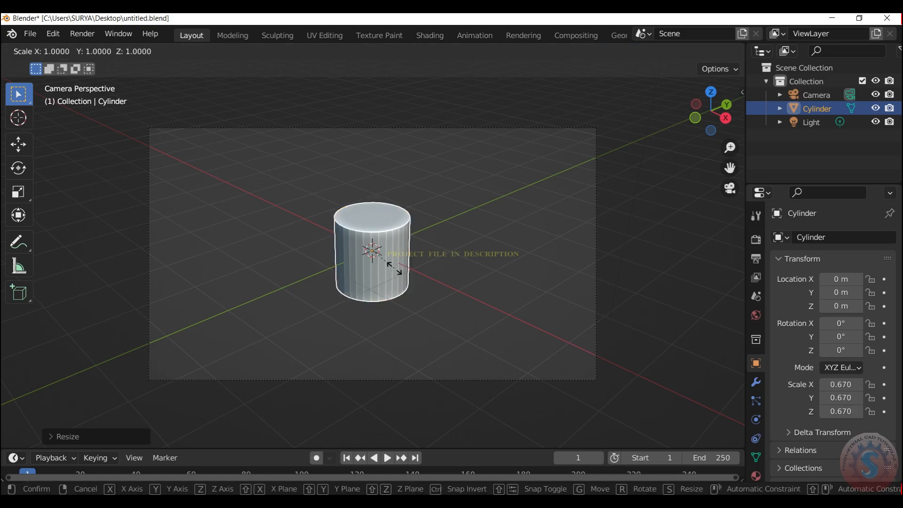
Step: Stretch the cylinder along Z to a scale of about 1.240
click(390, 298)
click(501, 194)
scroll(501, 194, up, 2)
scroll(416, 220, down, 3)
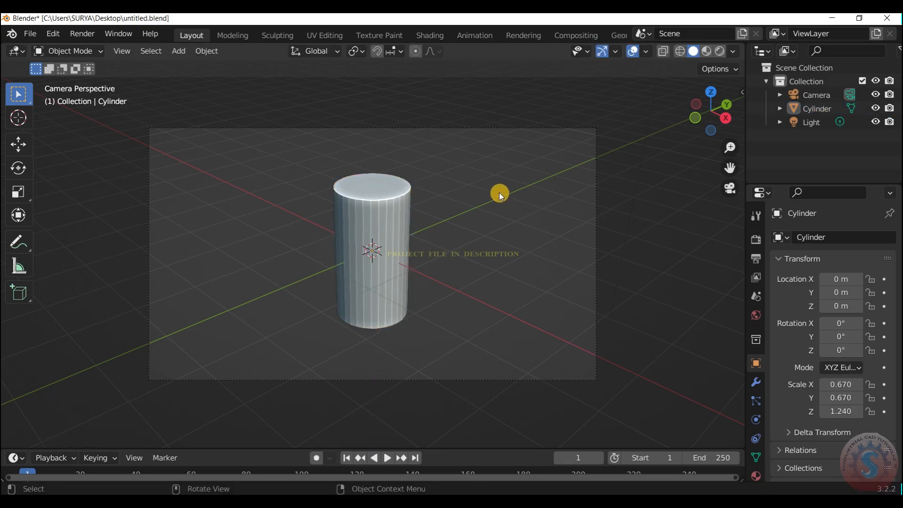
scroll(416, 220, up, 2)
Step: Stretch the cylinder slightly more along Z to a scale of about 1.334 and save the file
click(396, 263)
key(s)
key(z)
right_click(399, 276)
key(s)
right_click(405, 278)
key(s)
key(z)
click(408, 279)
scroll(479, 261, down, 2)
click(480, 261)
scroll(479, 261, up, 1)
key(ctrl+s)
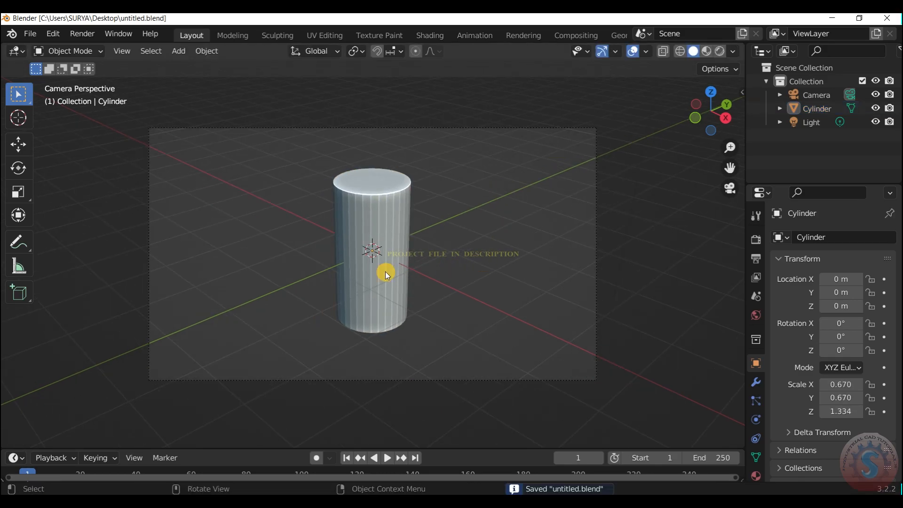
Step: In Edit Mode, add horizontal loop cuts around the cylinder and set the number of cuts to 8
scroll(411, 266, up, 1)
click(47, 53)
click(54, 81)
key(ctrl+r)
scroll(397, 225, up, 3)
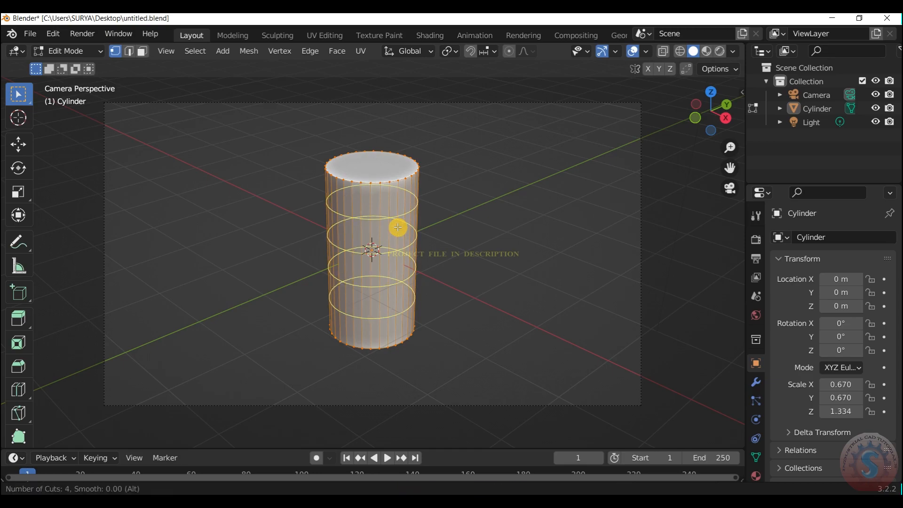
click(397, 226)
right_click(397, 226)
click(111, 439)
click(197, 331)
text(8)
key(Return)
click(359, 171)
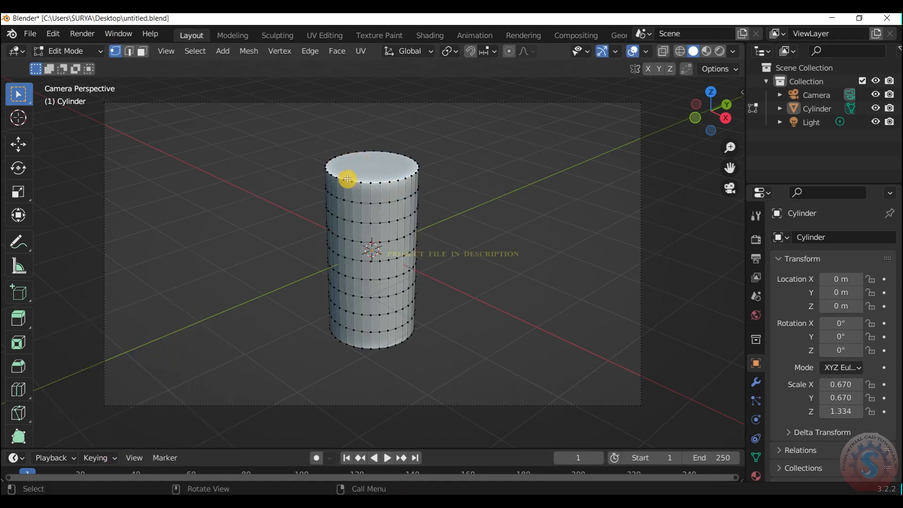
Step: Delete the cylinder's top cap face
scroll(359, 171, up, 1)
click(404, 155)
key(x)
click(394, 182)
Step: Delete the cylinder's bottom cap face and return to the camera view
drag(708, 98, 708, 75)
scroll(709, 94, up, 3)
click(416, 317)
key(x)
click(417, 319)
scroll(720, 105, down, 4)
drag(720, 106, 687, 278)
key(KP_0)
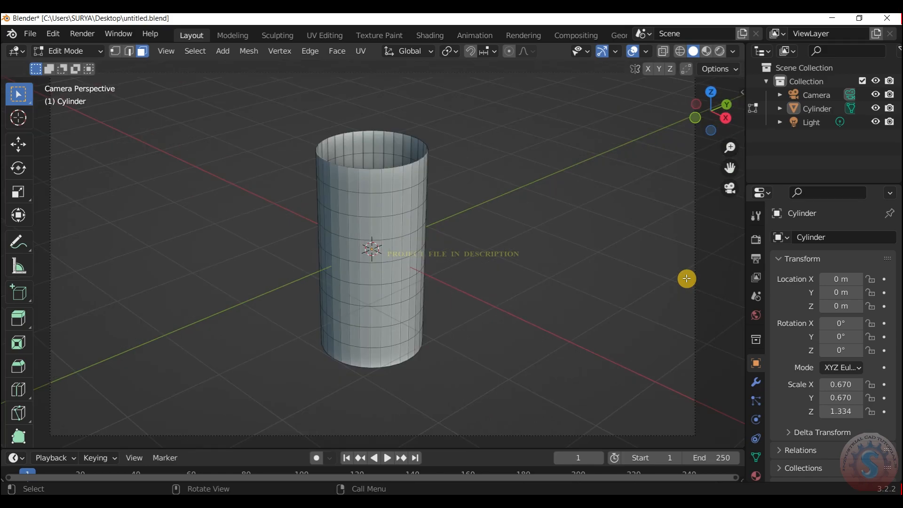
scroll(406, 264, down, 2)
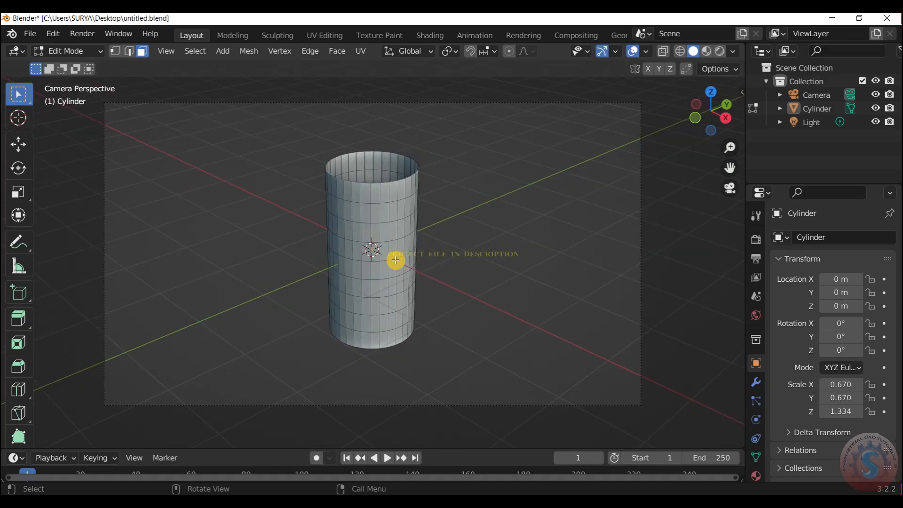
scroll(375, 155, up, 1)
scroll(379, 183, down, 2)
scroll(378, 184, up, 2)
alt+shift+click(434, 154)
click(634, 128)
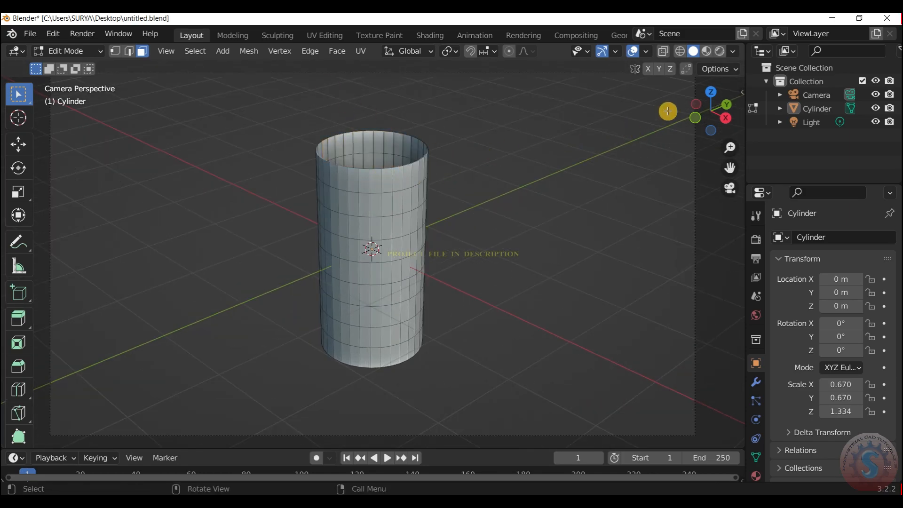
Step: Select every face of the topmost ring, all the way around the cylinder
drag(701, 95, 543, 55)
key(KP_7)
key(KP_3)
scroll(461, 193, up, 2)
drag(458, 172, 219, 111)
drag(691, 117, 785, 153)
drag(405, 200, 365, 167)
drag(403, 190, 349, 167)
scroll(364, 212, up, 1)
shift+drag(367, 206, 347, 171)
scroll(346, 200, up, 1)
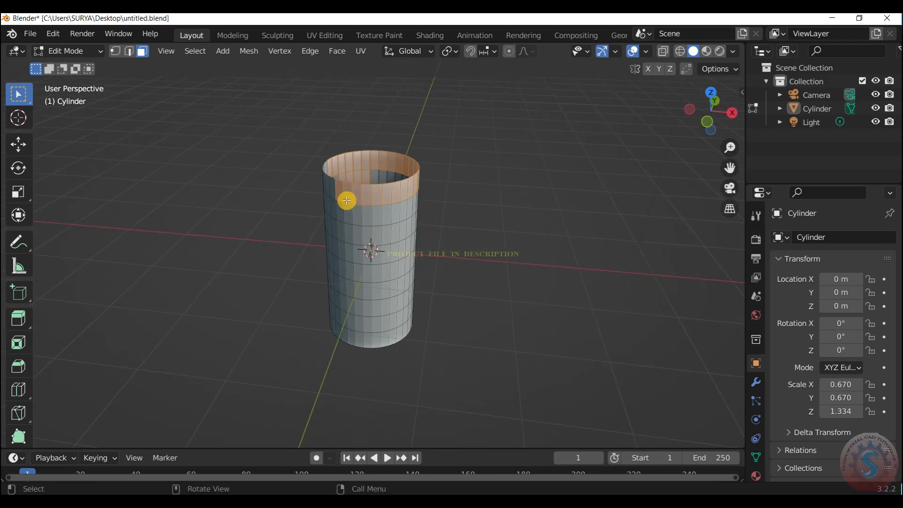
drag(691, 112, 771, 97)
shift+drag(426, 177, 320, 135)
scroll(609, 113, down, 1)
drag(707, 109, 611, 109)
scroll(707, 110, up, 2)
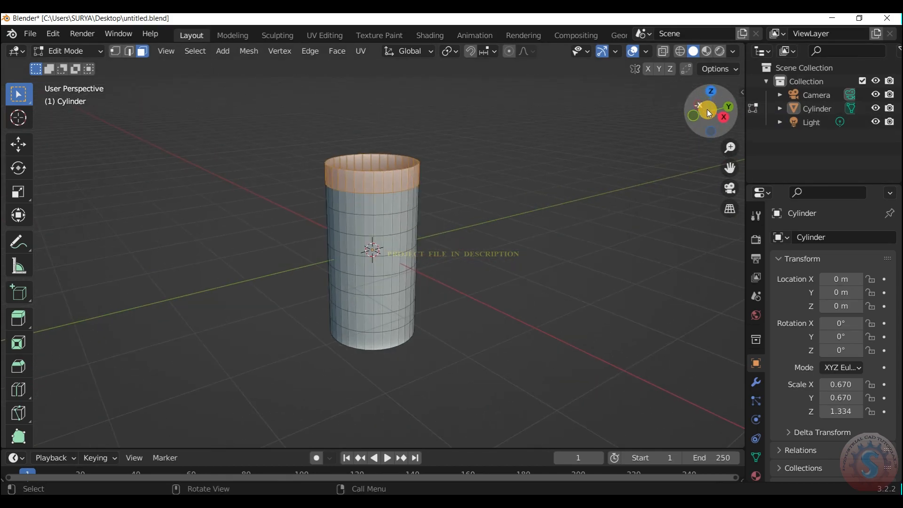
scroll(578, 142, down, 2)
key(KP_0)
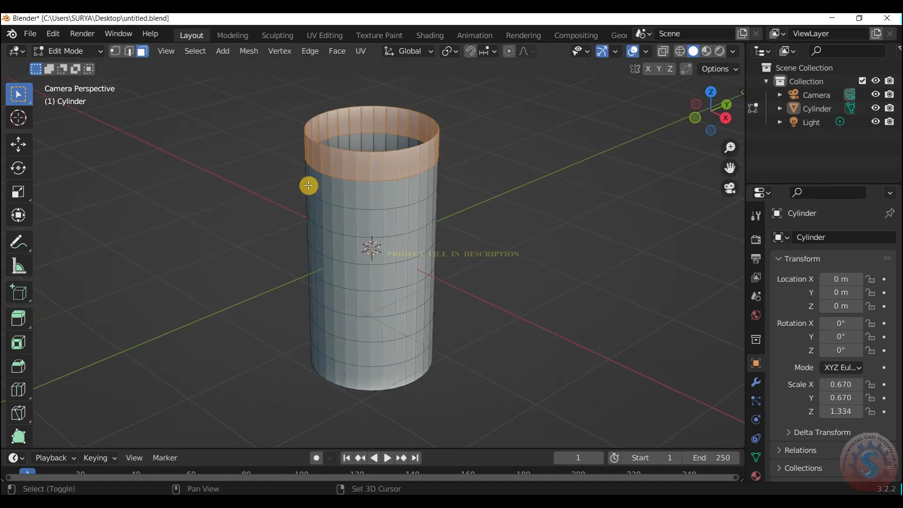
scroll(298, 166, up, 1)
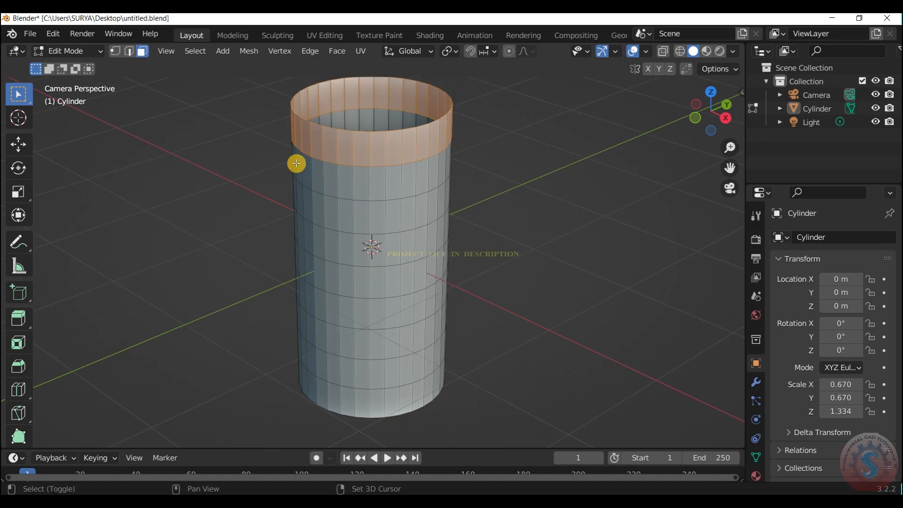
Step: Extend the selection with a four-face-wide tab below the ring on the front and back, and separate the selection into its own object
click(689, 123)
click(688, 123)
click(689, 123)
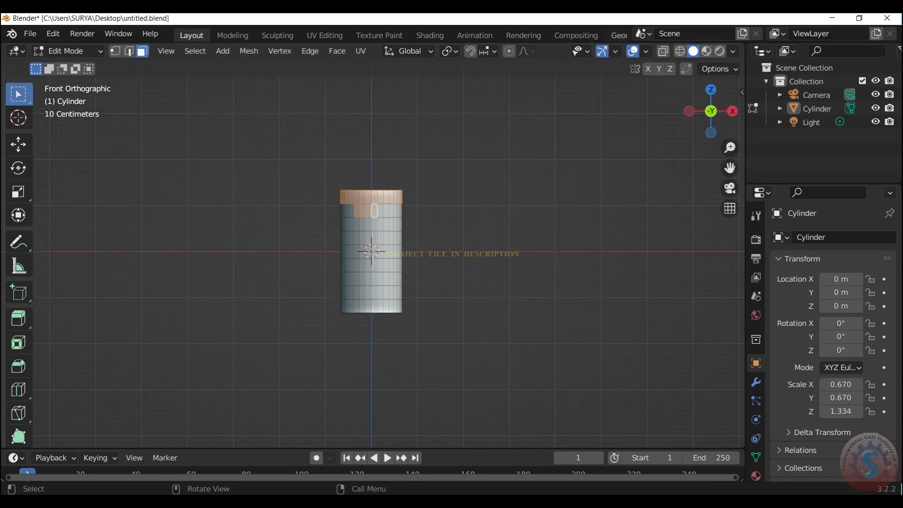
scroll(349, 187, up, 2)
drag(711, 112, 332, 225)
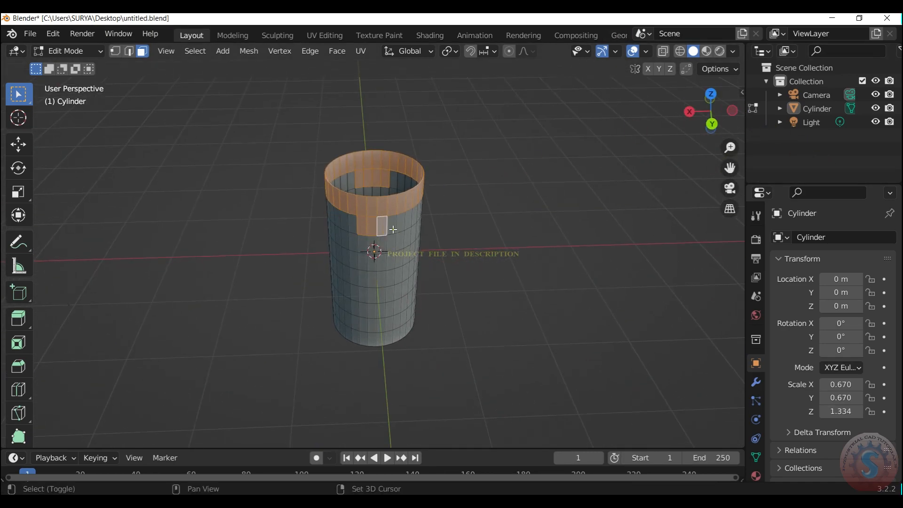
key(p)
click(419, 224)
Step: Start the Shortcut VUr display of pressed keys in the viewport
click(732, 51)
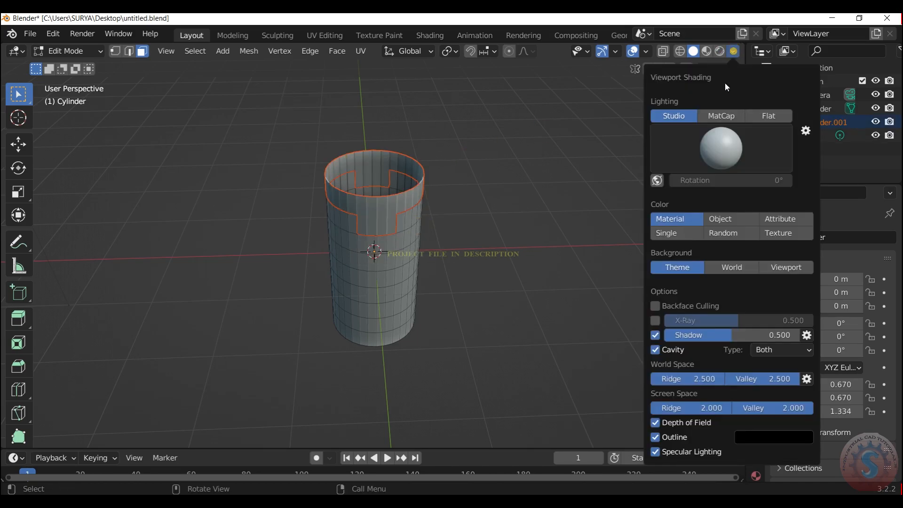
click(743, 90)
click(737, 217)
click(688, 130)
click(662, 161)
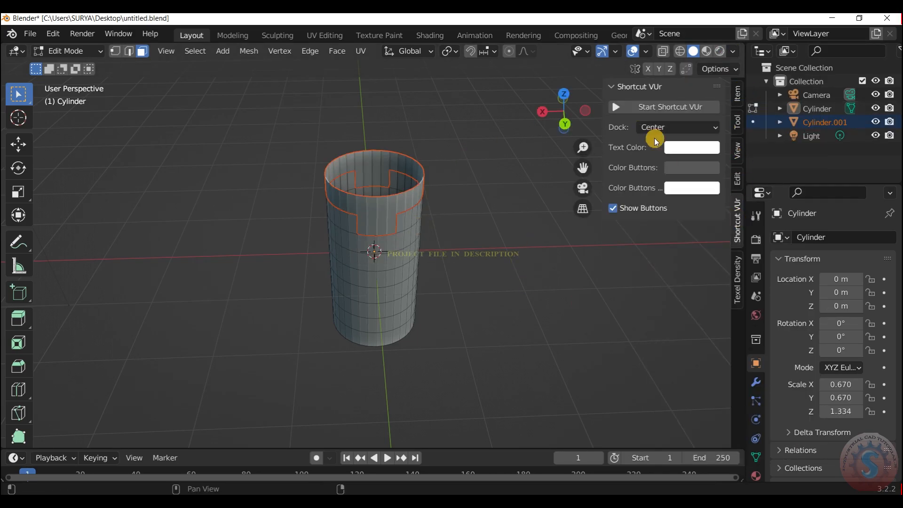
scroll(298, 156, up, 2)
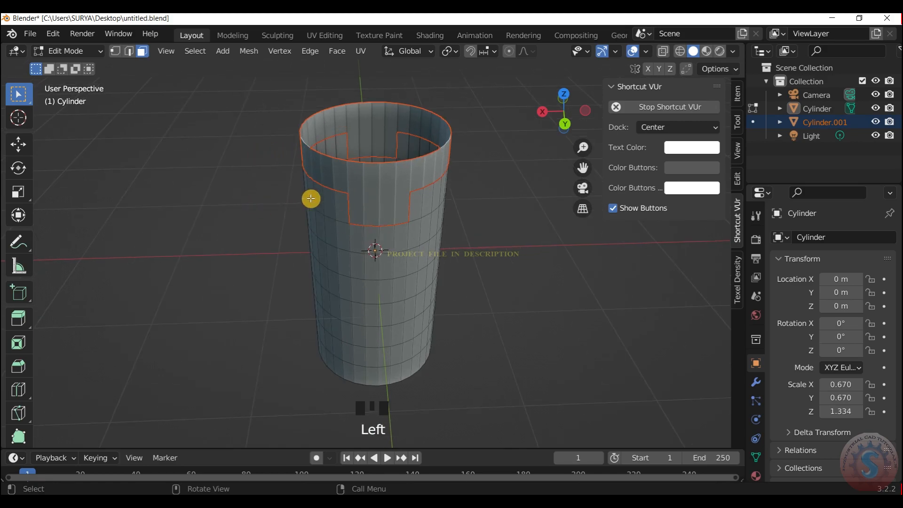
Step: Return to Object Mode and choose a different studio light for the solid viewport shading
click(68, 50)
click(74, 64)
click(735, 55)
click(719, 146)
click(694, 197)
Step: Add a Subdivision Surface modifier to the separated upper ring with a viewport level of 2
scroll(560, 80, up, 2)
drag(562, 85, 563, 66)
click(434, 97)
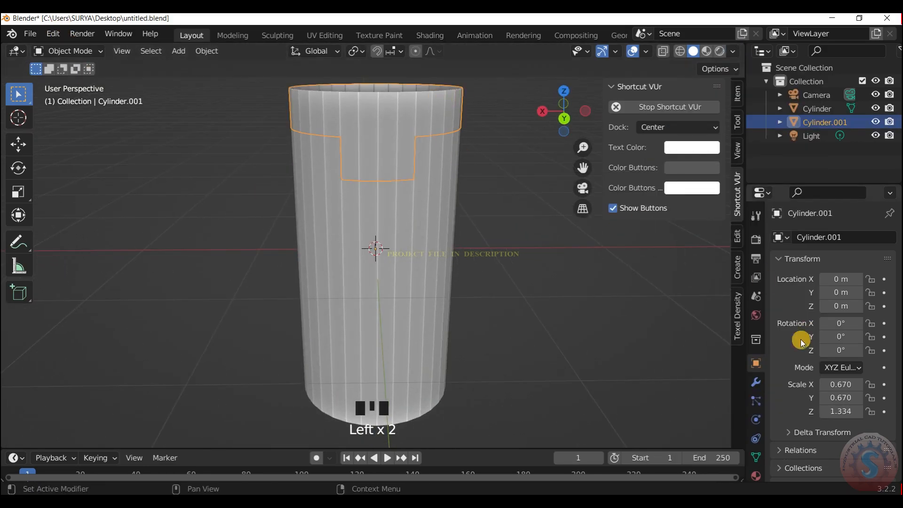
click(755, 381)
click(823, 237)
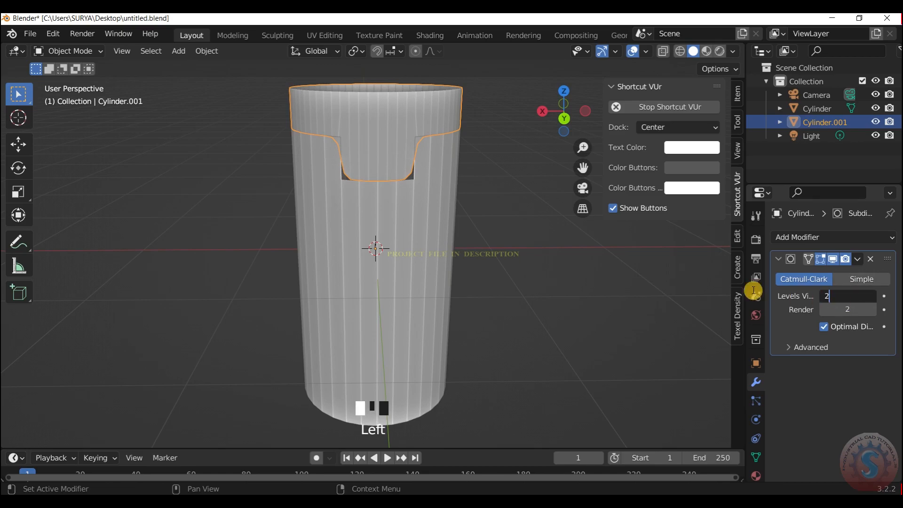
click(647, 271)
click(834, 259)
click(833, 259)
Step: Add a Subdivision Surface modifier to the lower cylinder body with a viewport level of 2
click(440, 252)
click(788, 239)
scroll(626, 461, down, 1)
click(626, 463)
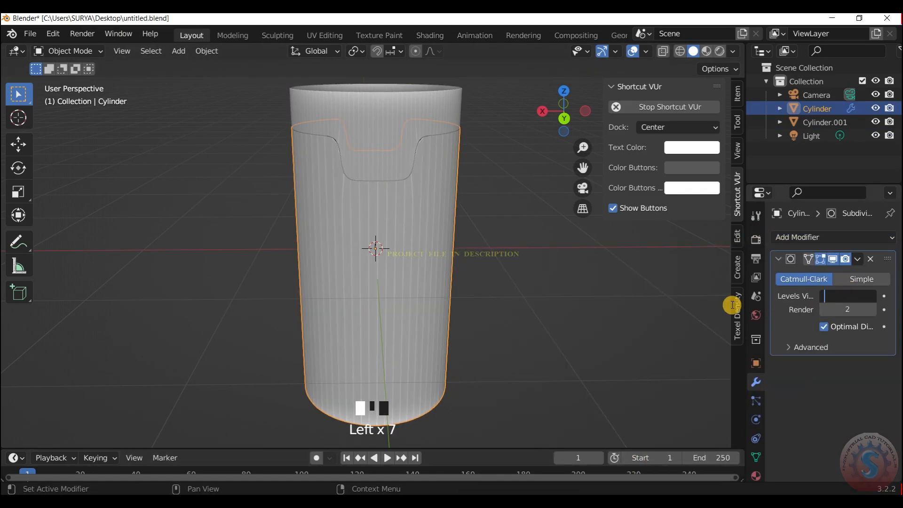
text(2)
key(Return)
scroll(601, 251, down, 2)
scroll(602, 250, up, 2)
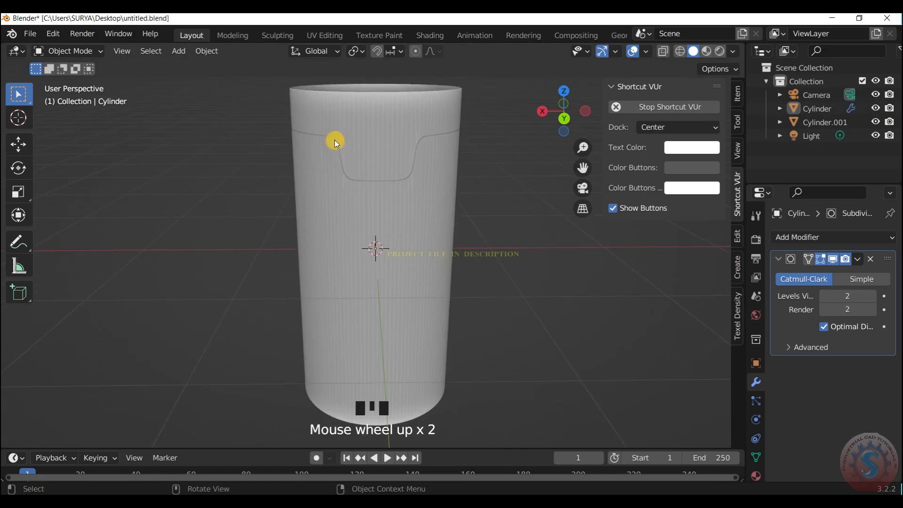
Step: Shade the upper ring smooth and expand the Normals settings of its mesh data
click(335, 140)
right_click(379, 109)
right_click(398, 194)
click(756, 458)
scroll(791, 406, down, 4)
click(809, 402)
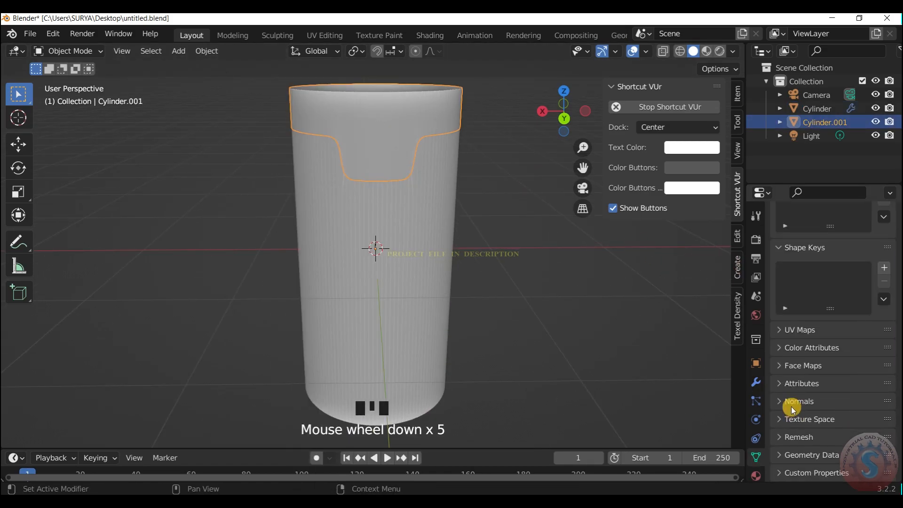
Step: Enable Auto Smooth at 30° on the lower body and shade it smooth
click(336, 209)
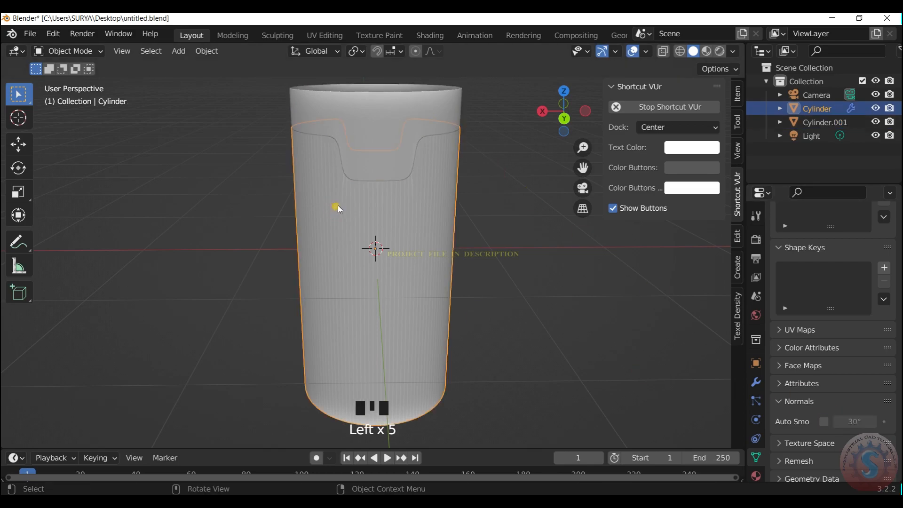
click(540, 273)
click(460, 262)
right_click(398, 205)
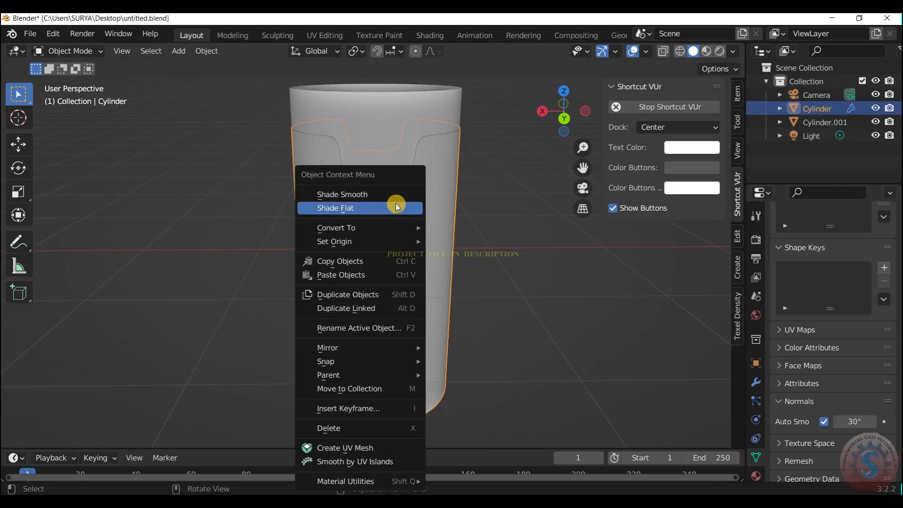
click(394, 193)
click(509, 220)
Step: Hide the sidebar and examine the smoothed surface and the seam between both pieces from several angles
drag(564, 111, 536, 117)
key(n)
scroll(602, 137, down, 3)
scroll(602, 138, up, 4)
drag(710, 111, 593, 115)
scroll(711, 113, down, 3)
scroll(435, 188, up, 2)
scroll(435, 188, down, 1)
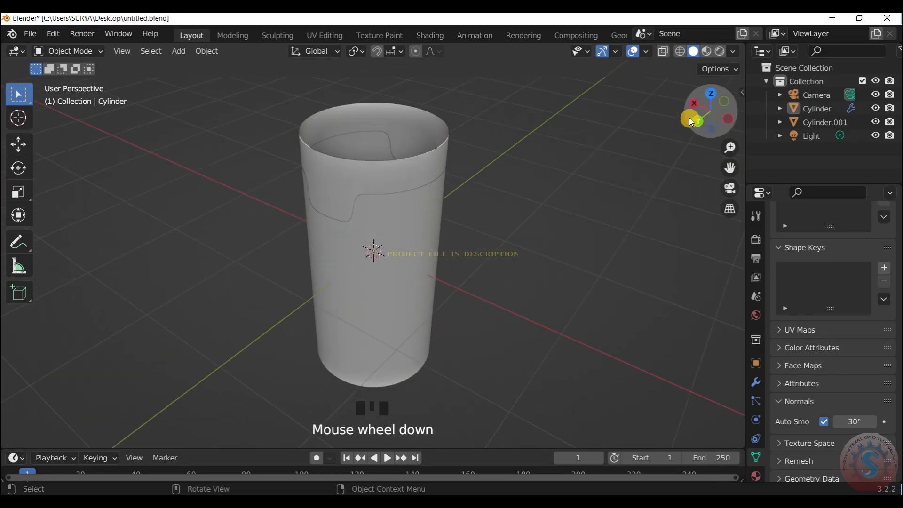
Step: Select the lower body, view it from the right side, and hide its Subdivision Surface modifier in the viewport
click(436, 172)
click(422, 252)
scroll(472, 264, up, 2)
drag(704, 120, 699, 102)
scroll(699, 105, down, 3)
click(53, 50)
click(63, 81)
scroll(412, 228, up, 2)
key(KP_3)
click(66, 51)
click(73, 64)
scroll(758, 401, down, 4)
click(757, 349)
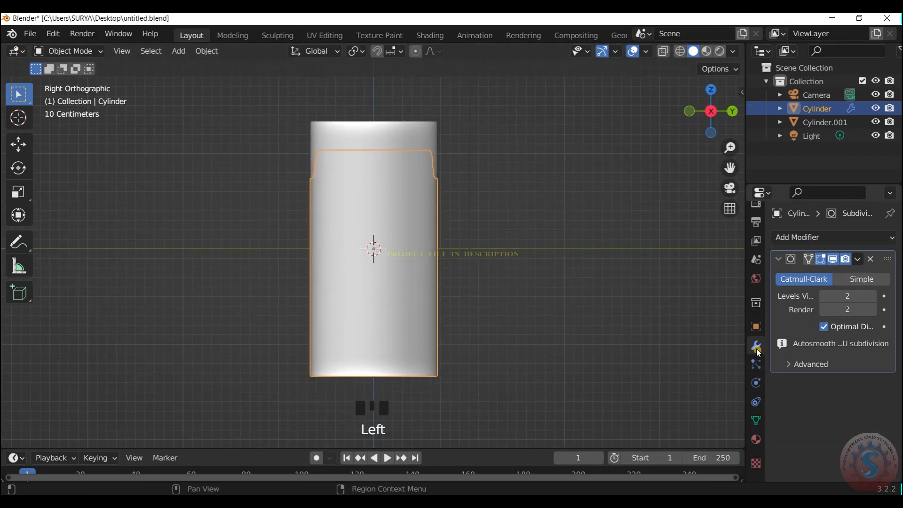
Step: In Edit Mode, add a horizontal loop cut around the middle of the lower body
click(88, 56)
click(71, 80)
scroll(379, 262, up, 2)
key(ctrl+r)
click(432, 218)
Step: Delete the body's vertices below the middle loop cut and return to Object Mode
click(114, 51)
shift+drag(521, 400, 154, 255)
key(x)
drag(228, 263, 481, 408)
key(x)
click(229, 258)
drag(702, 85, 740, 95)
click(84, 52)
click(71, 66)
Step: Add a Mirror modifier to the upper ring, mirroring only across the Z axis
click(381, 141)
click(362, 214)
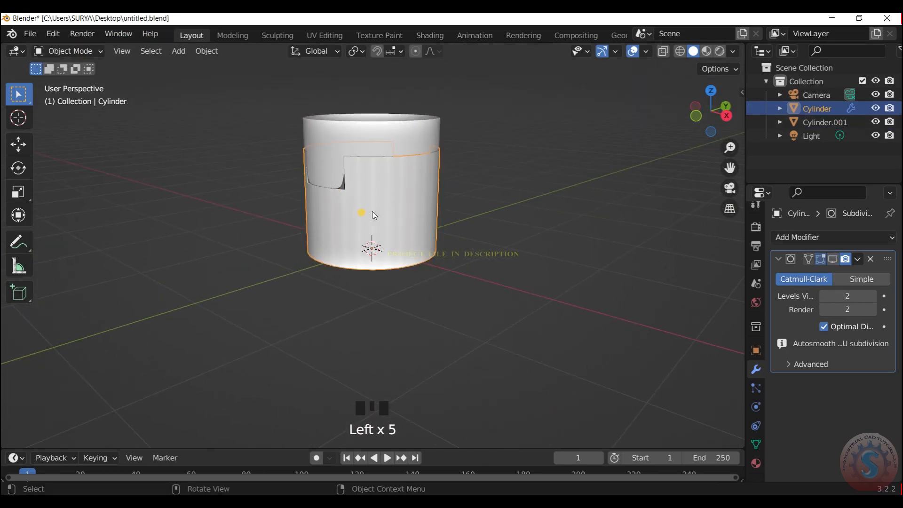
click(413, 139)
click(779, 259)
drag(805, 237, 614, 366)
click(869, 294)
click(829, 296)
Step: Add a Mirror modifier to the lower body, mirroring only across the Z axis
click(376, 241)
click(377, 242)
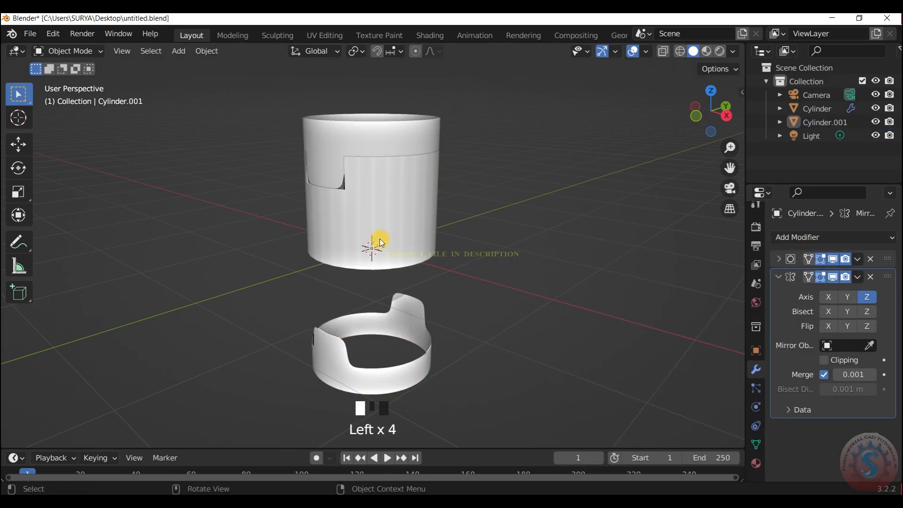
click(850, 237)
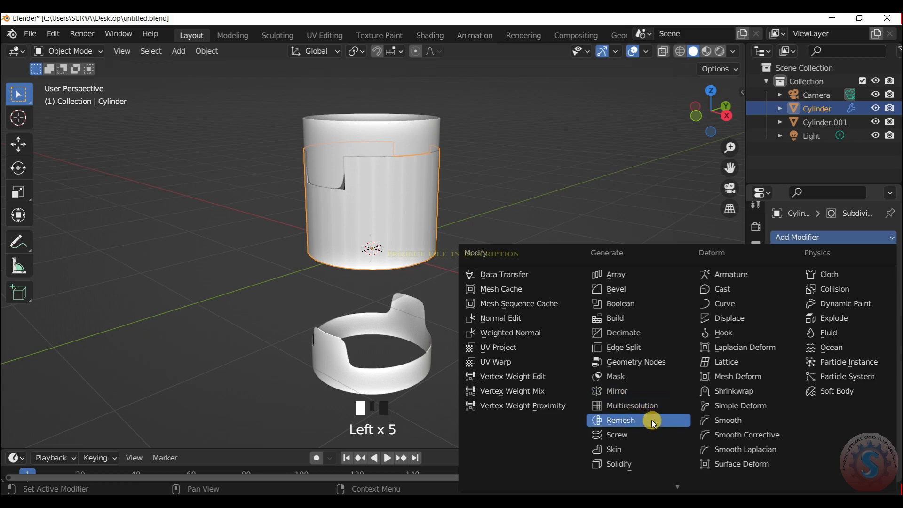
click(655, 391)
click(864, 403)
click(828, 402)
Step: Save the project file and clear the object selection
click(528, 231)
click(528, 232)
click(47, 51)
click(272, 162)
key(ctrl+s)
click(318, 256)
click(383, 155)
click(383, 154)
click(503, 161)
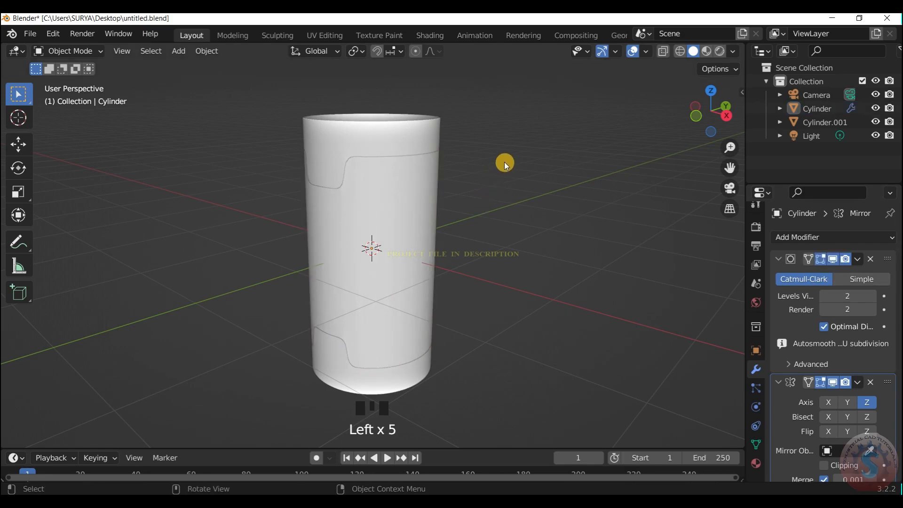
Step: Add a Solidify modifier to the tabbed end ring and collapse its Mirror settings
scroll(503, 161, up, 2)
mouse_move(711, 111)
mouse_down()
mouse_move(711, 101)
mouse_move(738, 129)
mouse_move(712, 113)
mouse_up()
scroll(362, 140, up, 2)
click(362, 140)
click(823, 233)
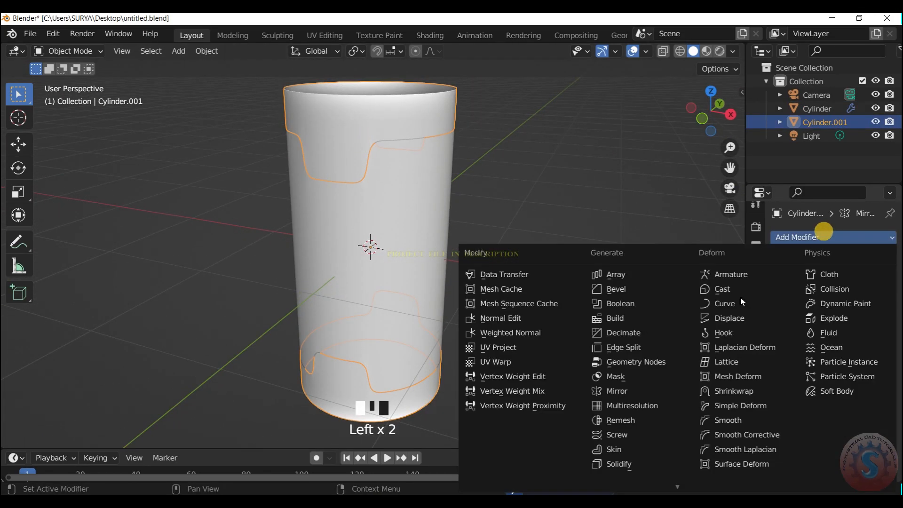
click(625, 463)
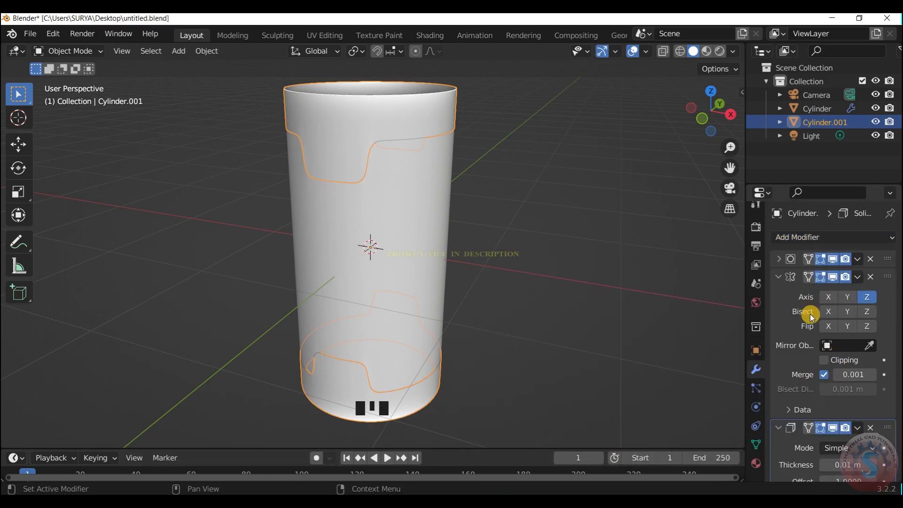
click(781, 277)
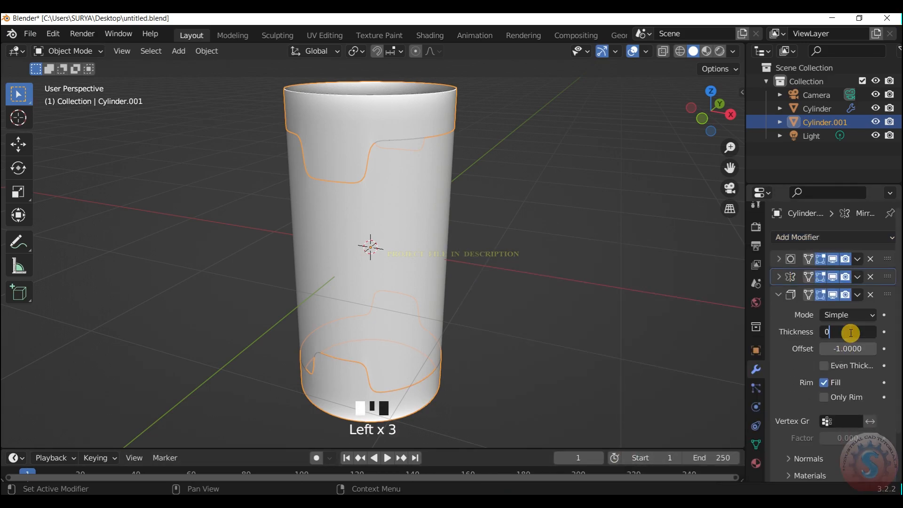
Step: Inspect the solidified ring from several angles and review the body's modifier settings
drag(720, 98, 672, 52)
click(726, 89)
scroll(725, 88, up, 2)
scroll(716, 99, down, 4)
scroll(717, 99, up, 2)
drag(717, 99, 755, 82)
click(343, 179)
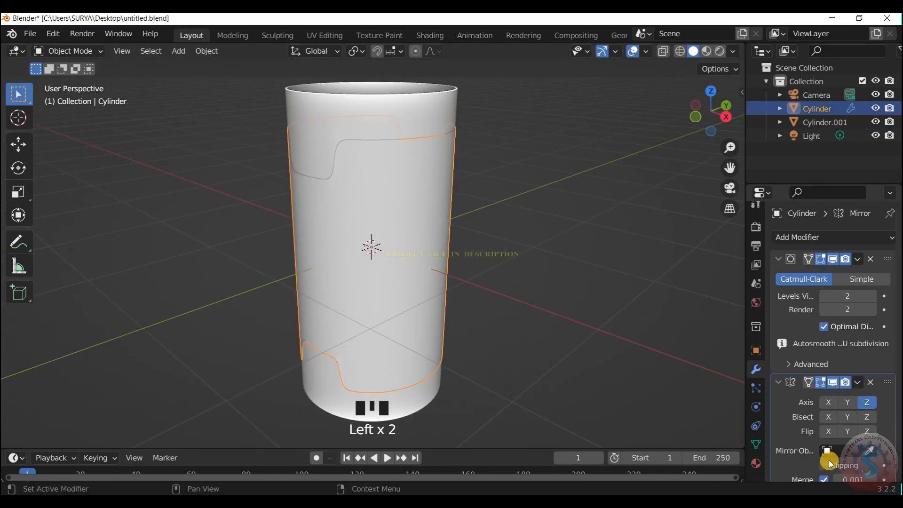
scroll(832, 453, down, 5)
scroll(854, 323, up, 5)
Step: Set the end ring's Solidify thickness to -0.02 m
click(383, 117)
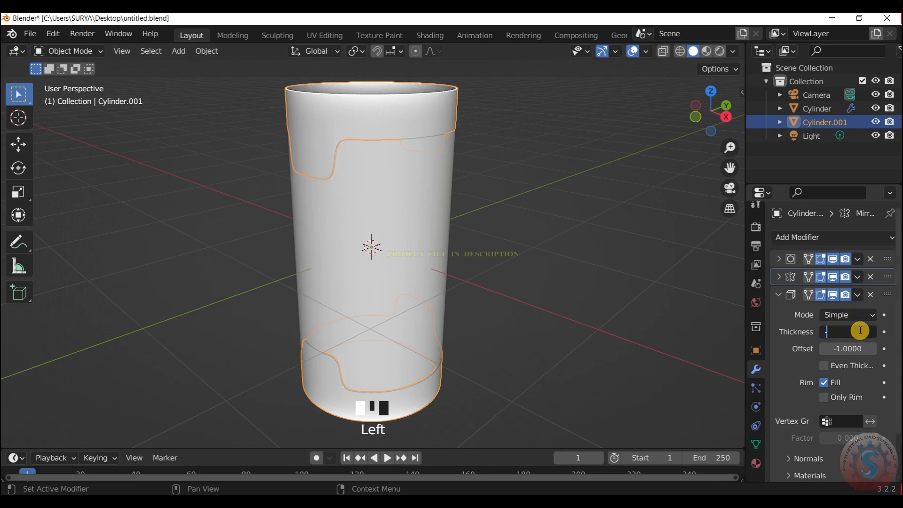
key(Return)
click(577, 159)
scroll(338, 213, up, 3)
Step: Add a Solidify modifier to the body with a thickness of -0.01 m
click(337, 213)
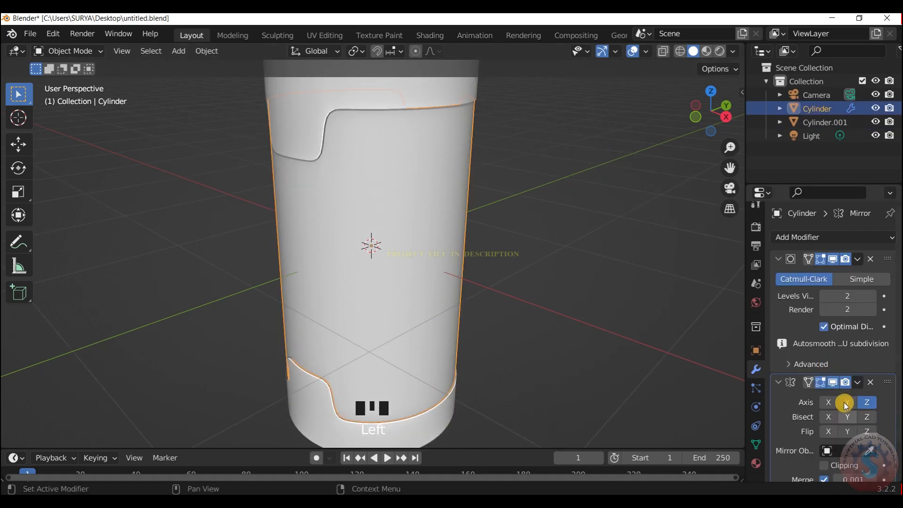
click(830, 241)
click(642, 459)
scroll(874, 385, down, 10)
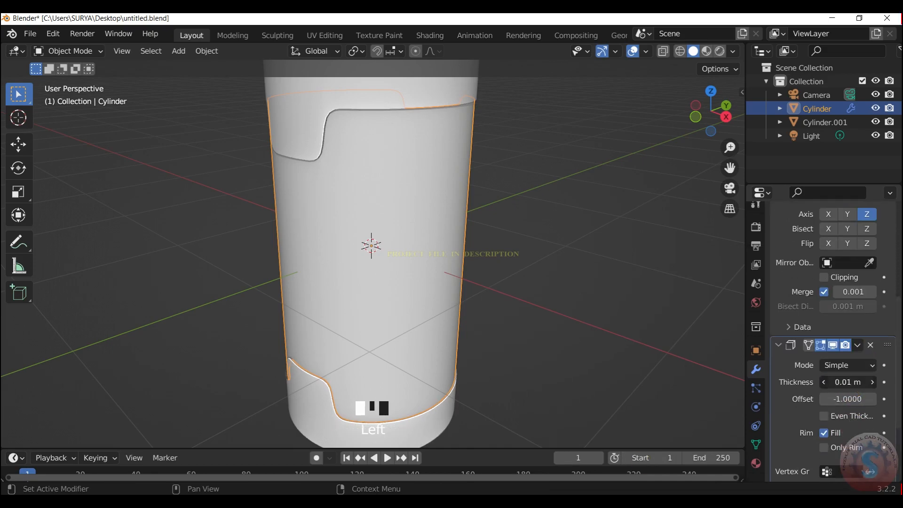
click(855, 383)
text(-0.01)
click(642, 237)
Step: Save the project with the thickened ring and body
scroll(643, 237, down, 4)
scroll(710, 104, up, 3)
drag(710, 103, 865, 123)
key(ctrl+s)
scroll(617, 165, down, 3)
scroll(639, 132, up, 3)
click(50, 52)
click(64, 81)
click(66, 51)
click(70, 67)
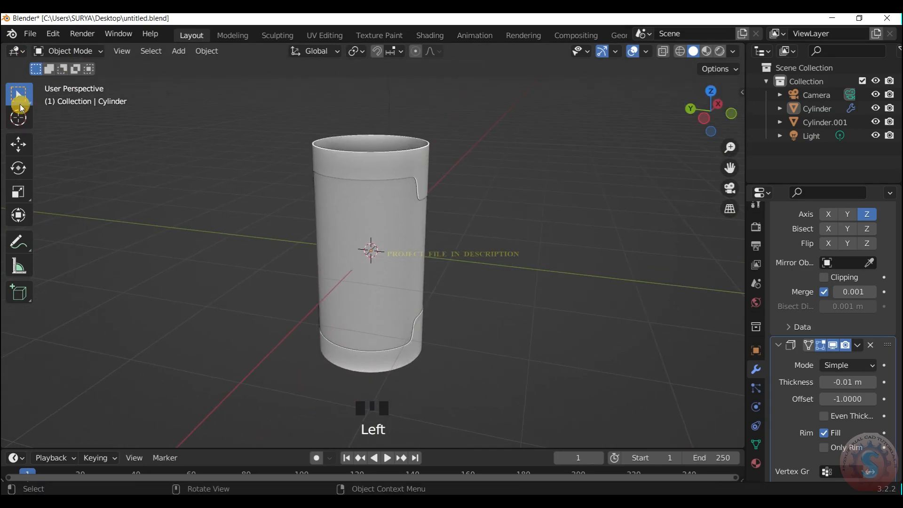
Step: Switch the solid viewport lighting to MatCap and choose a MatCap preset
scroll(494, 212, down, 4)
drag(710, 110, 536, 183)
key(KP_0)
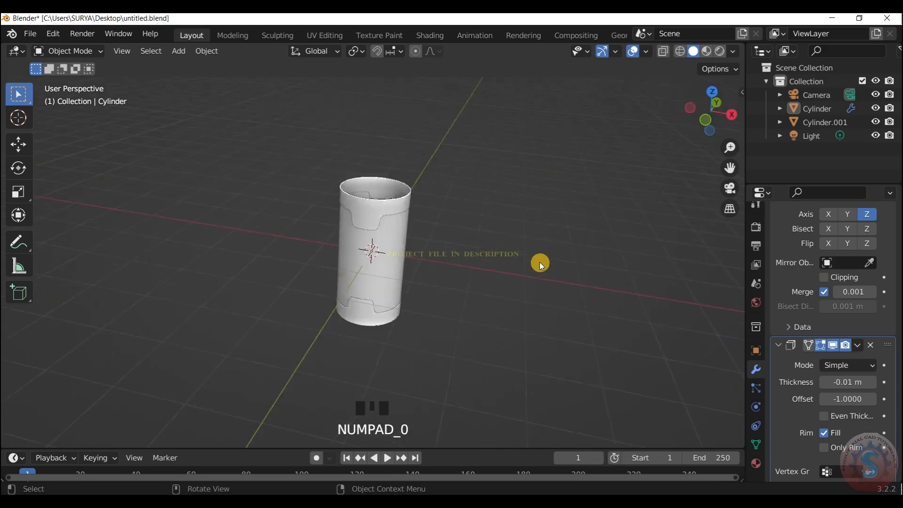
scroll(575, 157, down, 2)
click(733, 51)
click(721, 116)
click(721, 148)
click(490, 287)
scroll(721, 109, up, 3)
mouse_move(722, 109)
mouse_down()
mouse_move(703, 112)
mouse_move(714, 100)
mouse_move(706, 66)
mouse_move(711, 137)
mouse_move(709, 85)
mouse_move(710, 117)
mouse_move(696, 115)
mouse_up()
scroll(708, 103, up, 6)
Step: Try two other MatCap presets and compare the shading on the cylinder
click(732, 51)
click(721, 147)
click(728, 237)
click(732, 50)
click(721, 147)
click(639, 278)
scroll(696, 104, up, 3)
scroll(714, 101, down, 2)
Step: Choose a warm metallic MatCap preset for the viewport
click(732, 50)
click(745, 161)
click(728, 195)
scroll(657, 125, up, 3)
scroll(711, 122, down, 3)
click(733, 51)
click(721, 148)
click(482, 277)
Step: Switch to the camera view and save the project
scroll(498, 377, down, 3)
key(KP_0)
scroll(505, 313, down, 3)
scroll(408, 181, up, 2)
key(ctrl+s)
scroll(432, 199, up, 1)
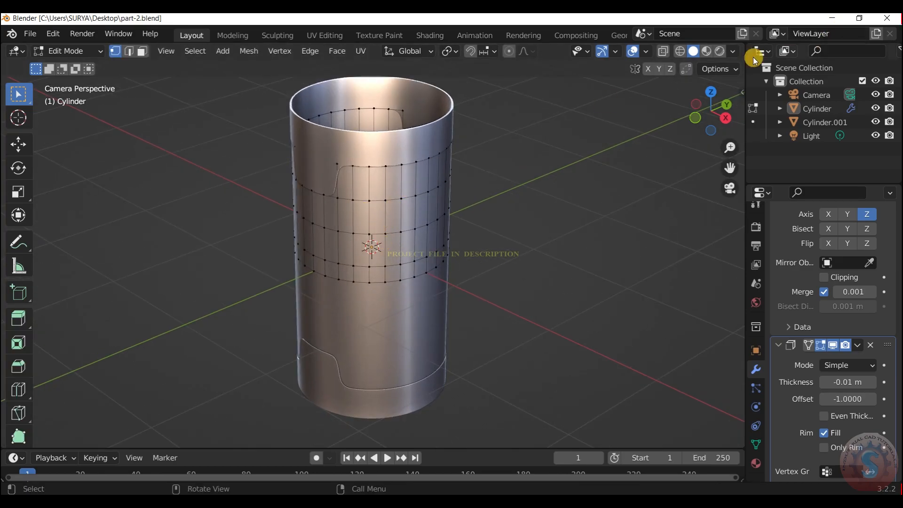
Step: Set the viewport lighting back to Studio
click(733, 51)
click(735, 52)
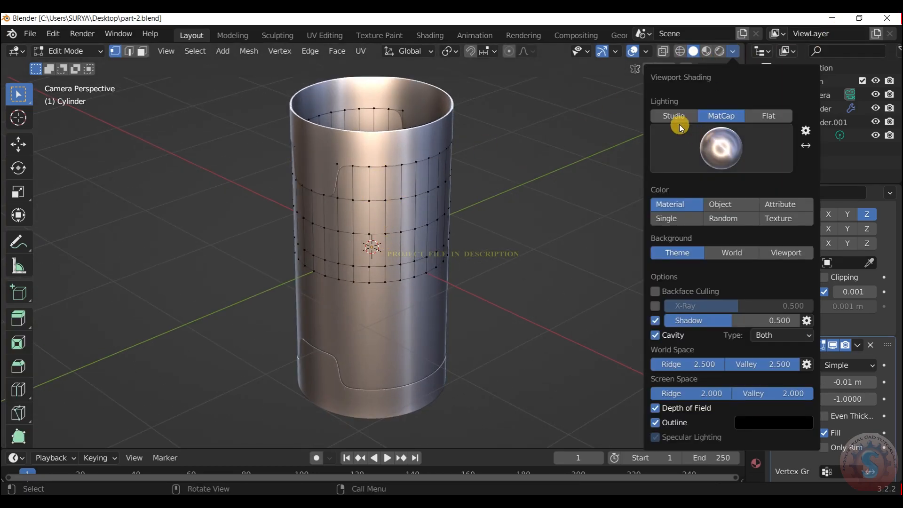
click(684, 123)
Step: In Edit Mode, add two horizontal loop cuts to each of the body's two middle face rows
scroll(394, 209, up, 1)
key(ctrl+r)
click(387, 207)
right_click(387, 206)
click(578, 173)
key(ctrl+r)
scroll(383, 244, up, 1)
click(384, 244)
right_click(384, 245)
click(597, 172)
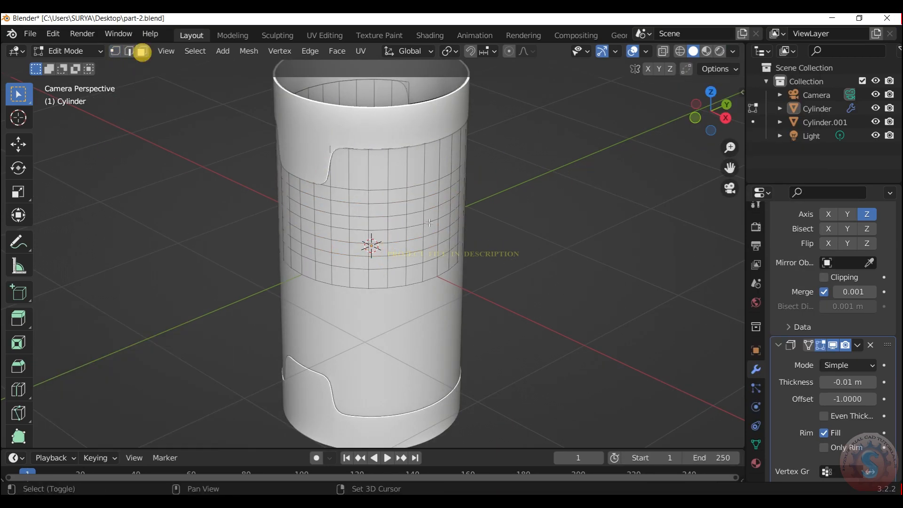
Step: Hide the body's Subdivision, Mirror and Solidify modifiers in the viewport and collapse their settings
scroll(788, 338, up, 6)
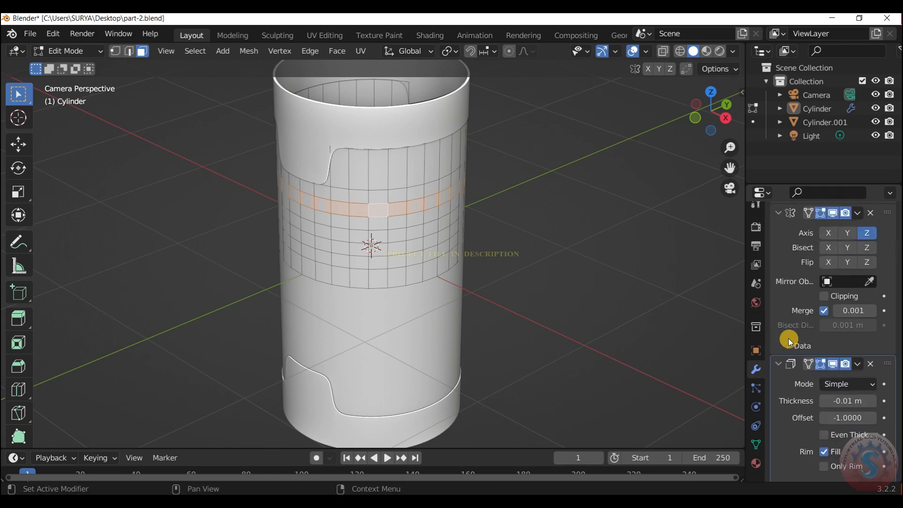
click(833, 328)
scroll(840, 279, up, 3)
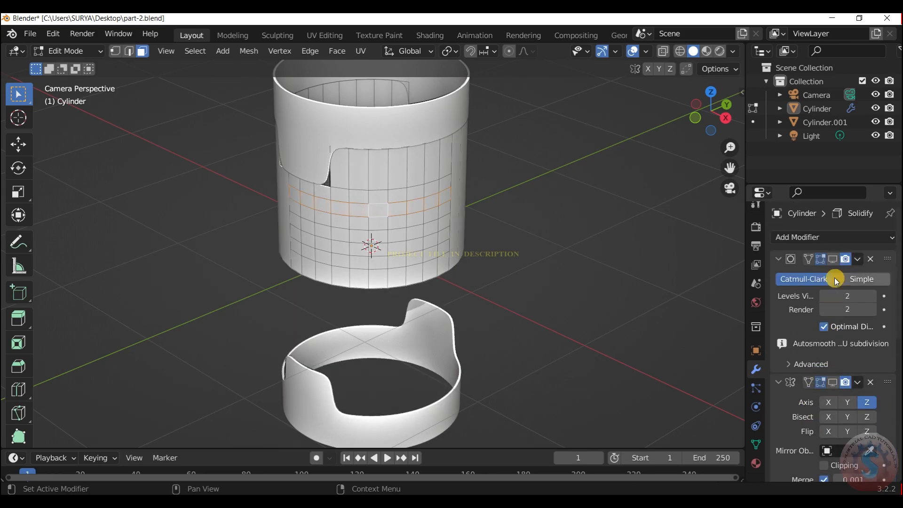
scroll(833, 329, down, 8)
click(819, 366)
scroll(790, 298, up, 8)
click(778, 254)
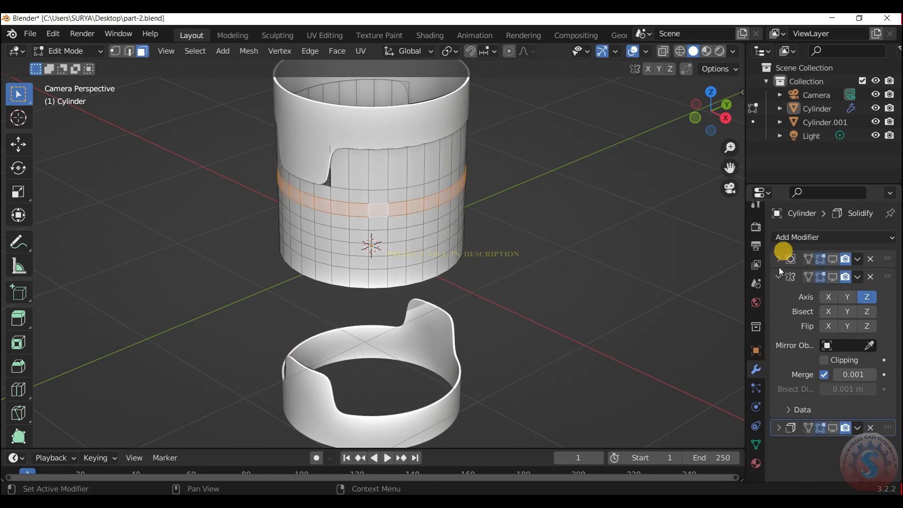
click(778, 278)
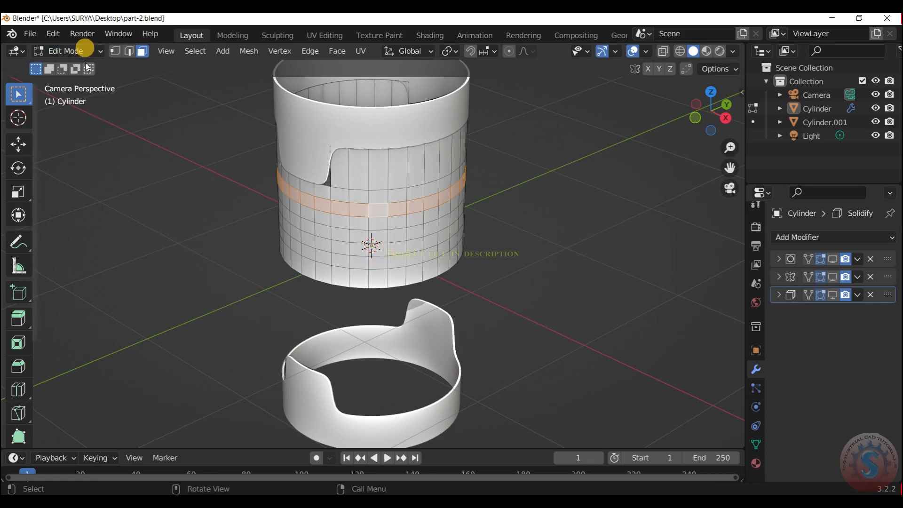
Step: Return to Object Mode and hide the tabbed end ring
click(66, 51)
click(63, 66)
click(393, 130)
key(h)
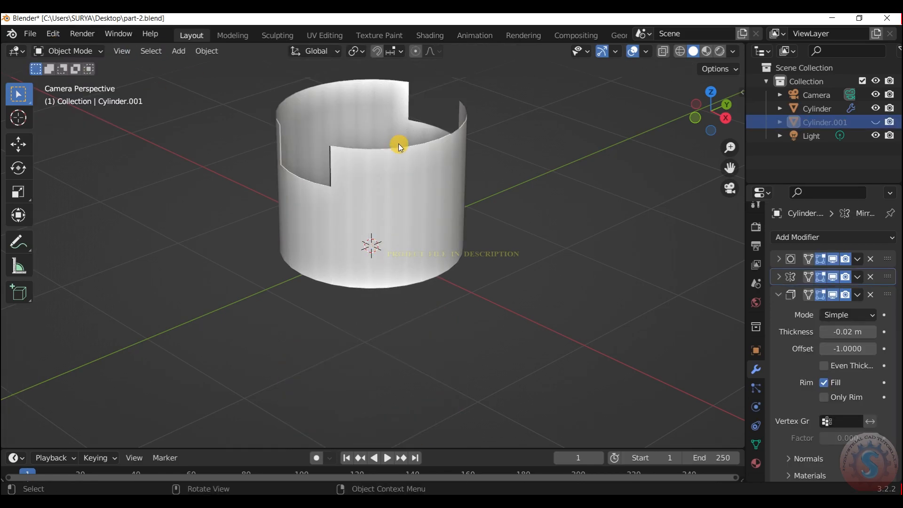
Step: In Edit Mode, select two separate horizontal face loops around the body, at the middle row of each new cut group
click(66, 51)
click(75, 78)
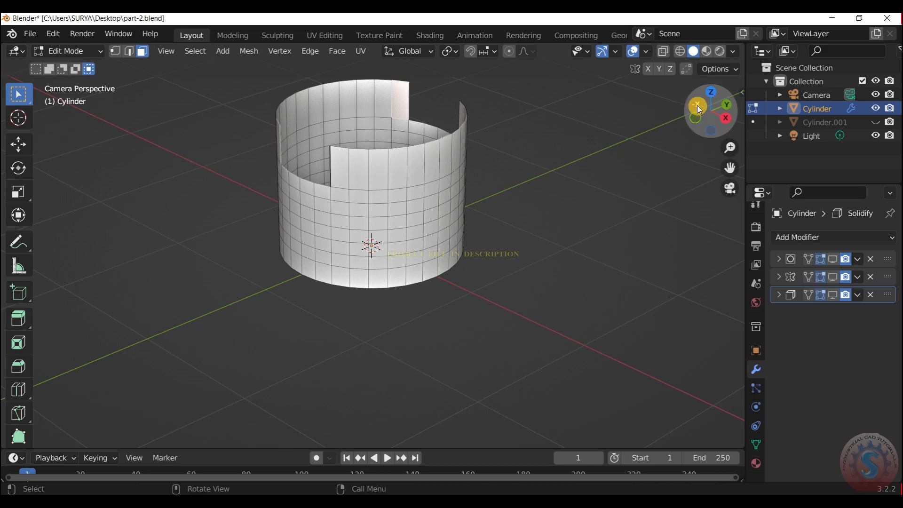
drag(730, 168, 722, 238)
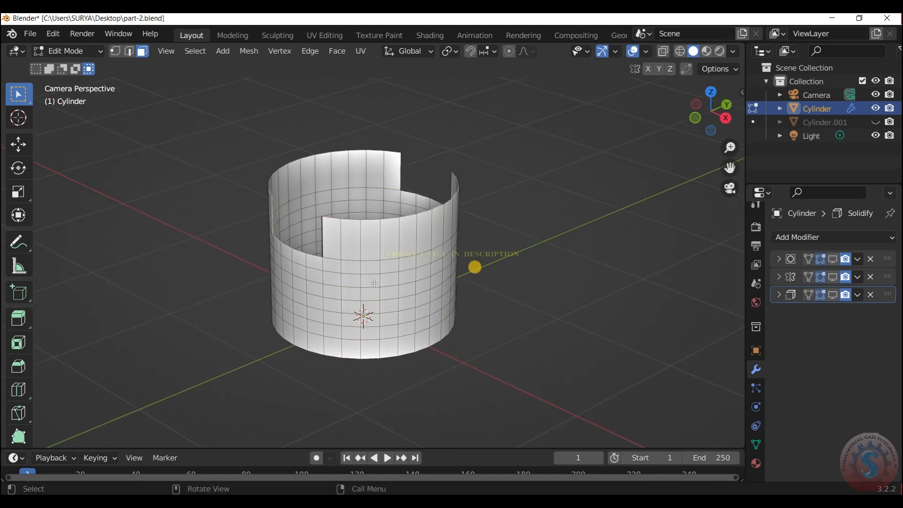
alt+shift+click(276, 263)
click(604, 271)
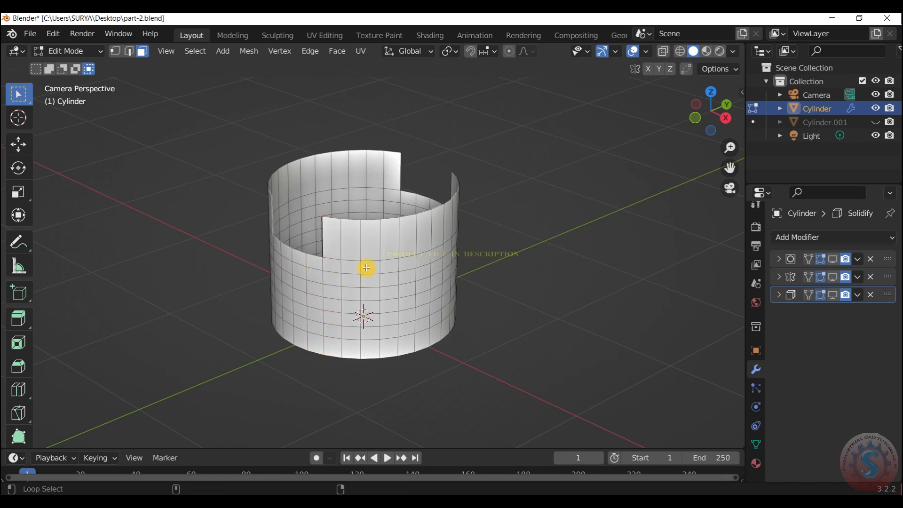
scroll(507, 80, down, 3)
drag(730, 173, 760, 109)
scroll(396, 217, up, 4)
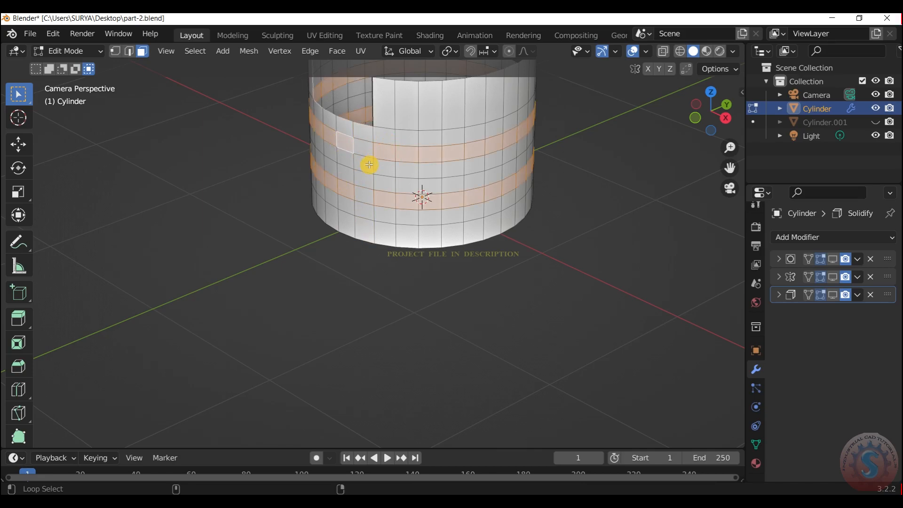
shift+click(367, 196)
scroll(559, 125, down, 3)
scroll(586, 111, up, 2)
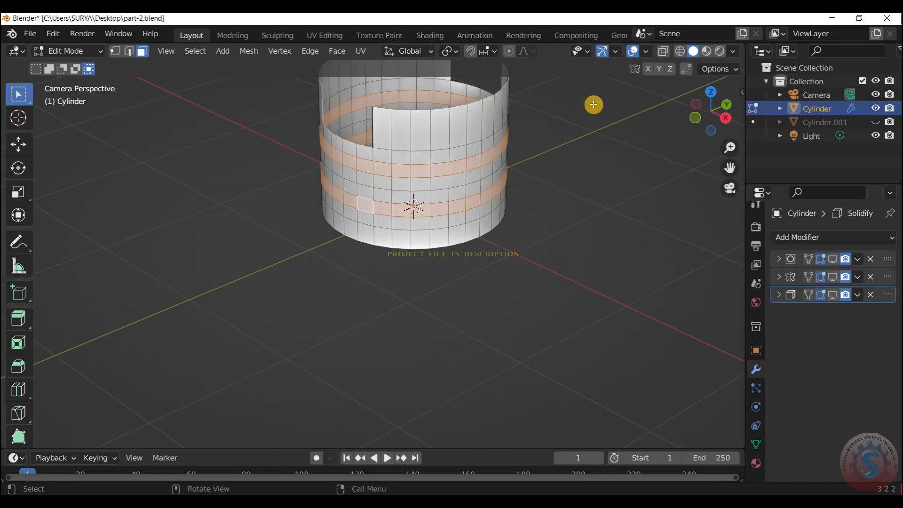
Step: Inset the two selected face loops by about 0.0085 m
scroll(471, 130, up, 1)
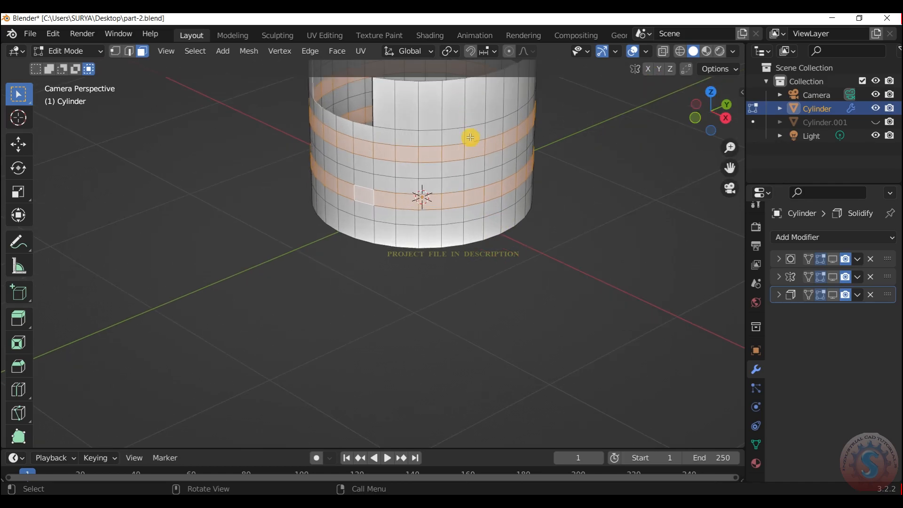
drag(721, 167, 659, 283)
scroll(373, 317, up, 2)
key(i)
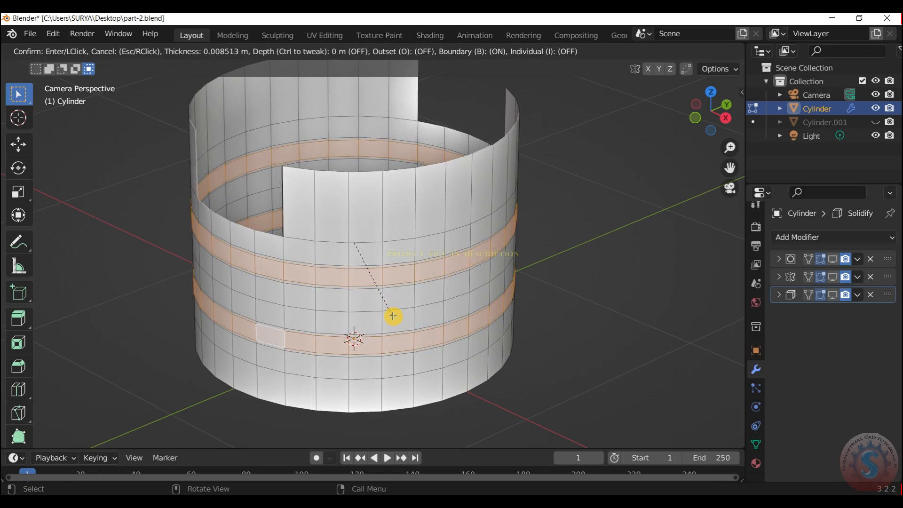
click(393, 316)
Step: Extrude the inset loops inward by scaling them to 0.976, and return to Object Mode
key(e)
key(s)
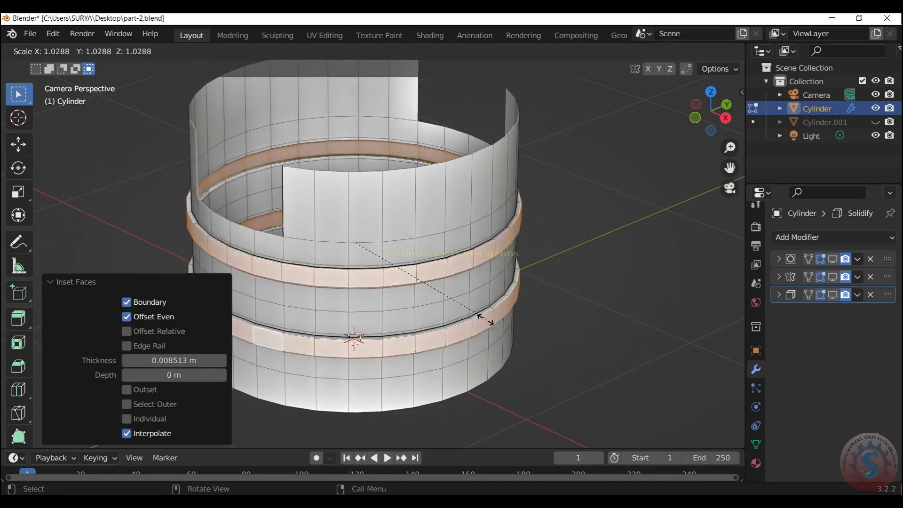
click(480, 317)
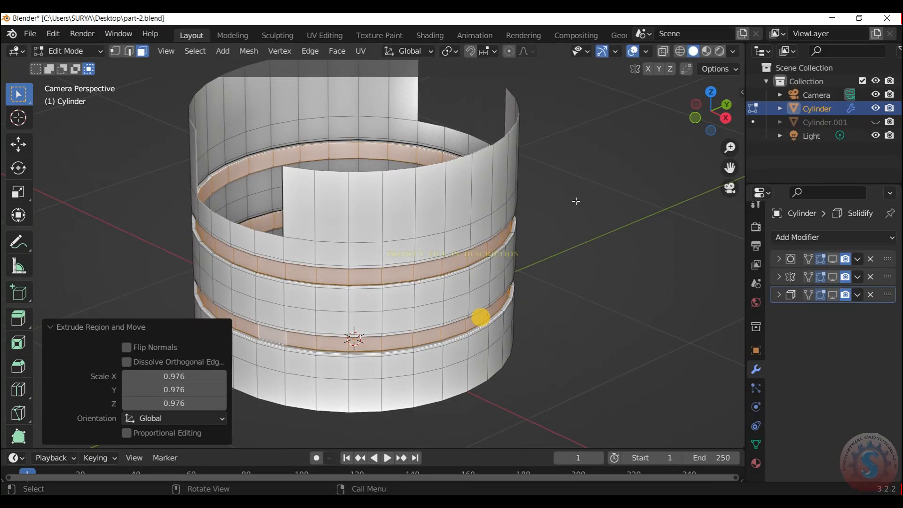
key(Tab)
click(591, 131)
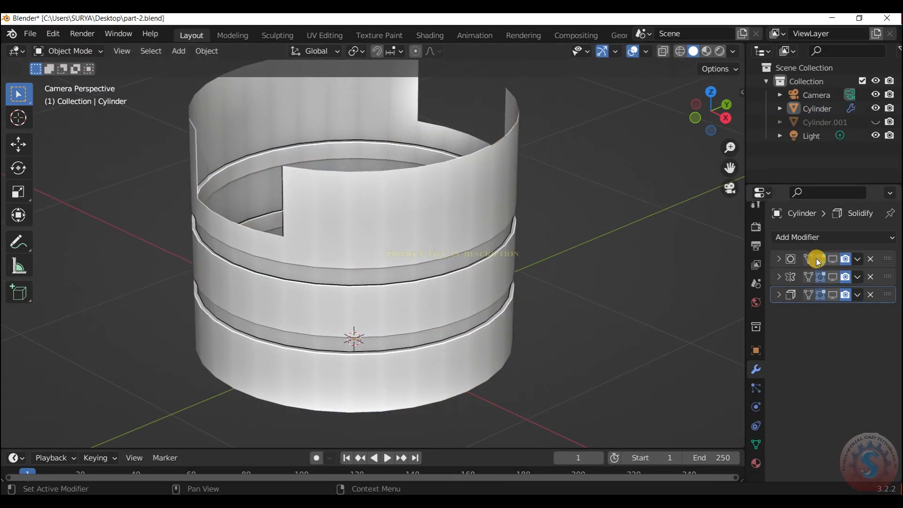
Step: Show the body's Mirror, Solidify and Subdivision modifiers in the viewport again
click(832, 277)
click(832, 294)
click(832, 258)
scroll(662, 126, down, 2)
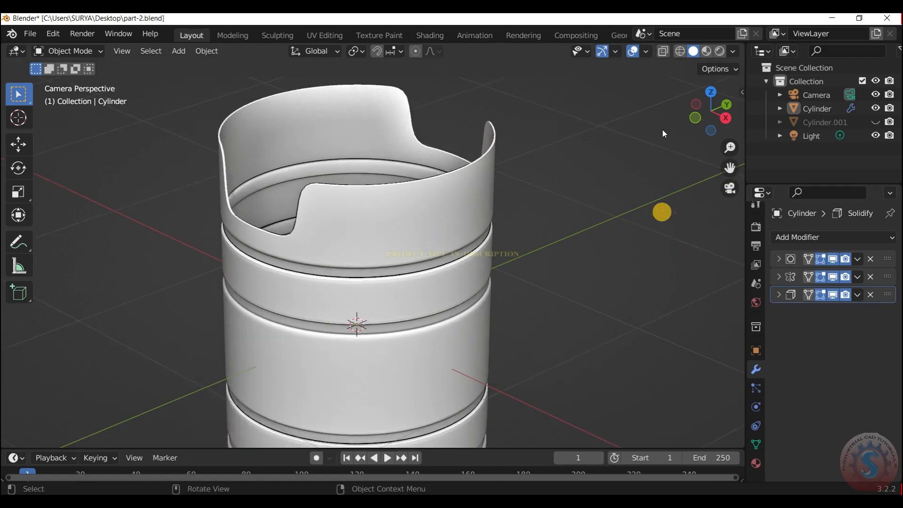
Step: Hide the body's Mirror and Subdivision modifiers in the viewport, leaving Solidify displayed
drag(730, 168, 730, 87)
click(836, 295)
click(837, 296)
click(832, 284)
click(833, 277)
click(778, 276)
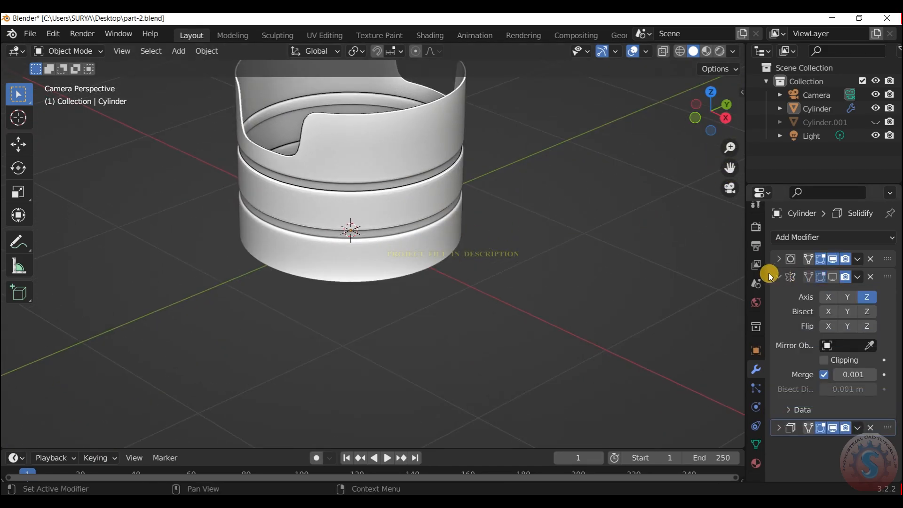
click(832, 259)
click(708, 114)
key(KP_0)
scroll(281, 284, up, 4)
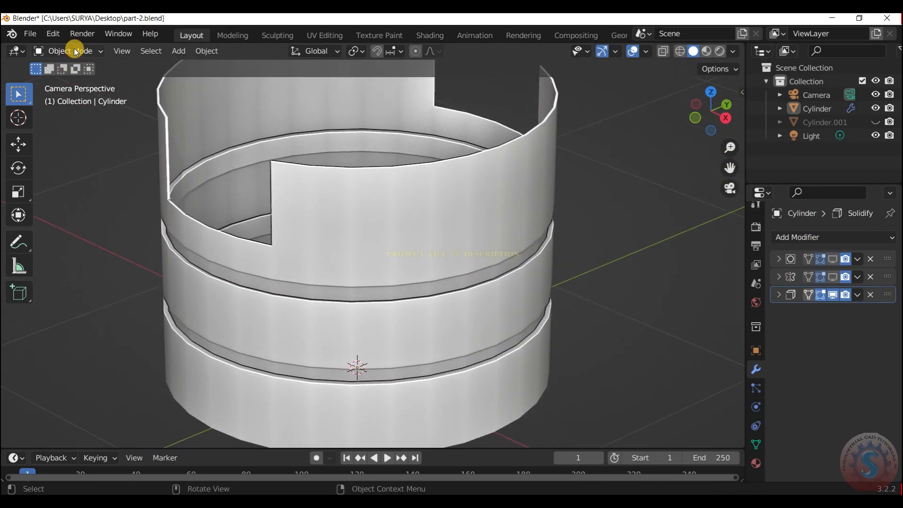
Step: Examine the body's recessed grooves in Edit Mode, from the outside and from below
click(70, 50)
click(81, 81)
drag(695, 124, 631, 106)
scroll(397, 169, up, 8)
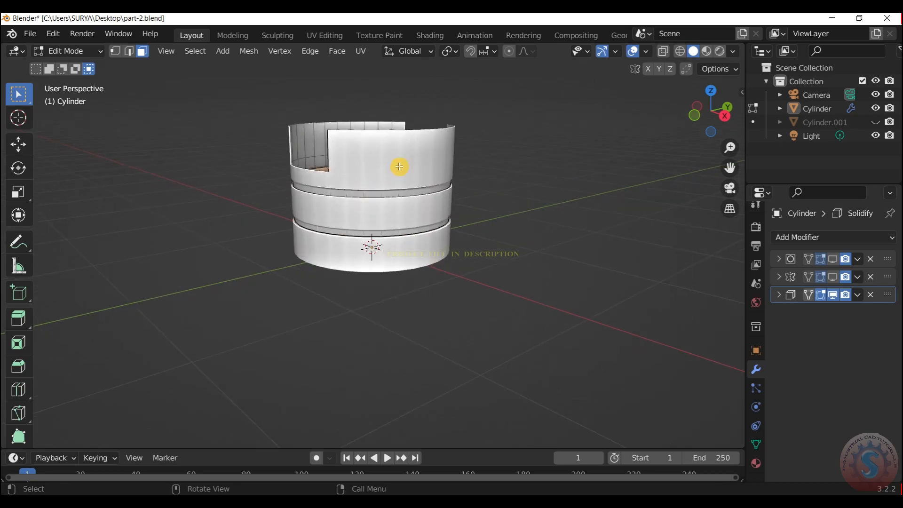
scroll(282, 122, down, 3)
click(72, 51)
click(71, 65)
click(71, 51)
click(70, 79)
drag(702, 118, 681, 80)
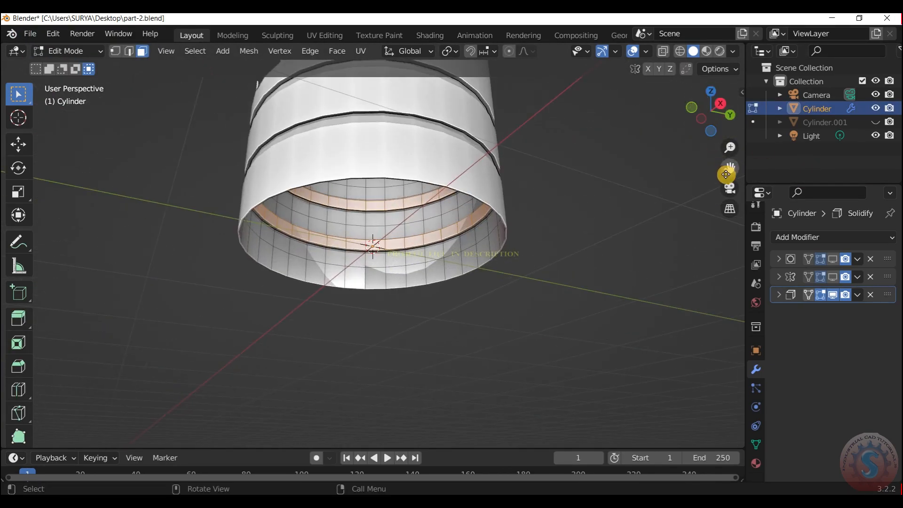
drag(731, 167, 719, 352)
drag(713, 111, 696, 137)
scroll(470, 141, up, 1)
click(130, 51)
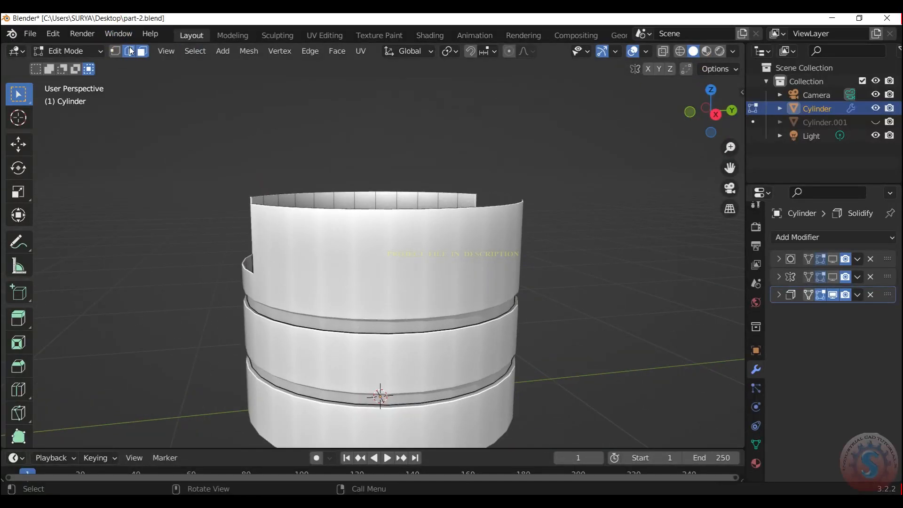
Step: Hide the body's Solidify modifier in the viewport and return to Edit Mode
click(89, 51)
click(80, 66)
click(833, 295)
click(70, 51)
click(51, 80)
Step: Add two loop cuts, left unslid, to both the upper and lower side walls of the upper groove
drag(706, 134, 701, 78)
scroll(470, 185, up, 6)
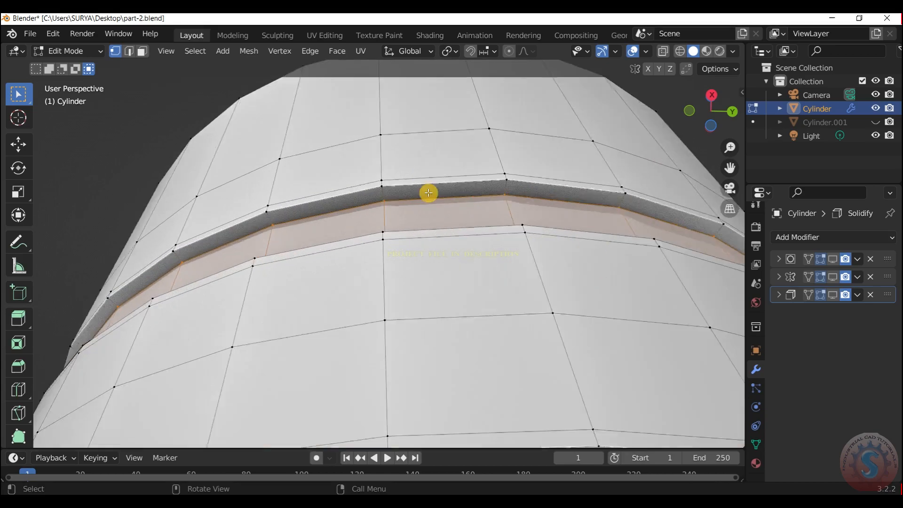
scroll(393, 173, up, 1)
click(391, 170)
right_click(391, 170)
scroll(390, 169, down, 4)
drag(715, 117, 704, 126)
scroll(704, 126, down, 3)
scroll(554, 340, up, 2)
scroll(554, 340, up, 2)
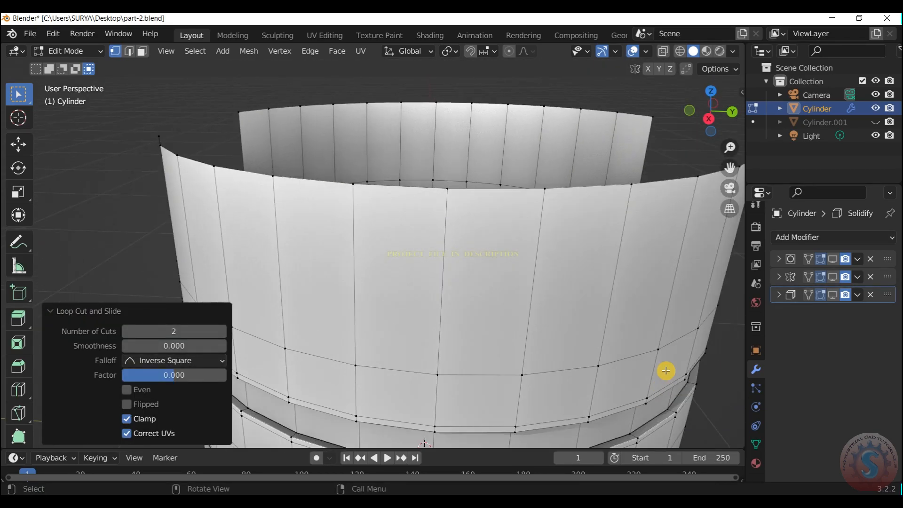
scroll(690, 384, up, 1)
click(691, 384)
right_click(685, 377)
click(529, 87)
Step: Add two centred loop cuts around the recessed floor of each of the two grooves
drag(732, 124, 706, 103)
key(ctrl+r)
click(373, 355)
right_click(373, 355)
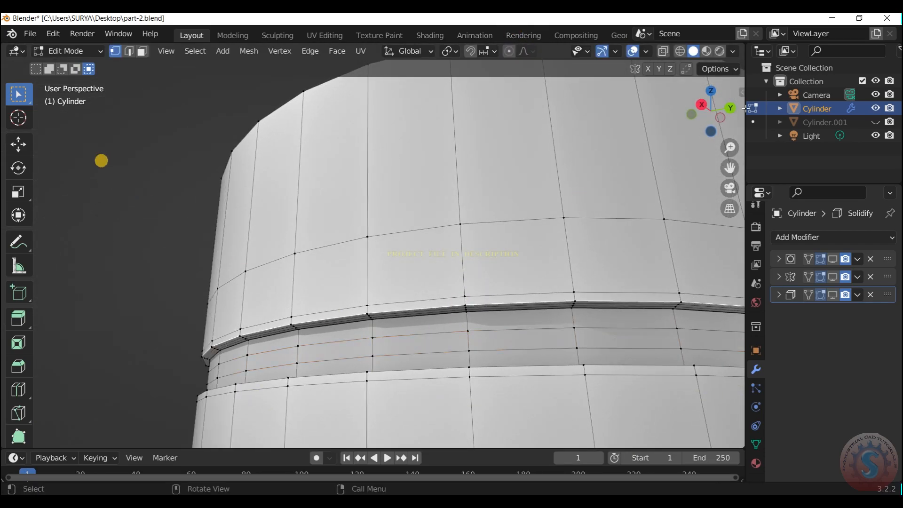
scroll(100, 158, down, 3)
click(474, 406)
right_click(473, 406)
Step: Add two loop cuts, left unslid, to both the upper and lower side walls of the lower groove
click(691, 197)
drag(730, 168, 708, 87)
scroll(718, 106, up, 2)
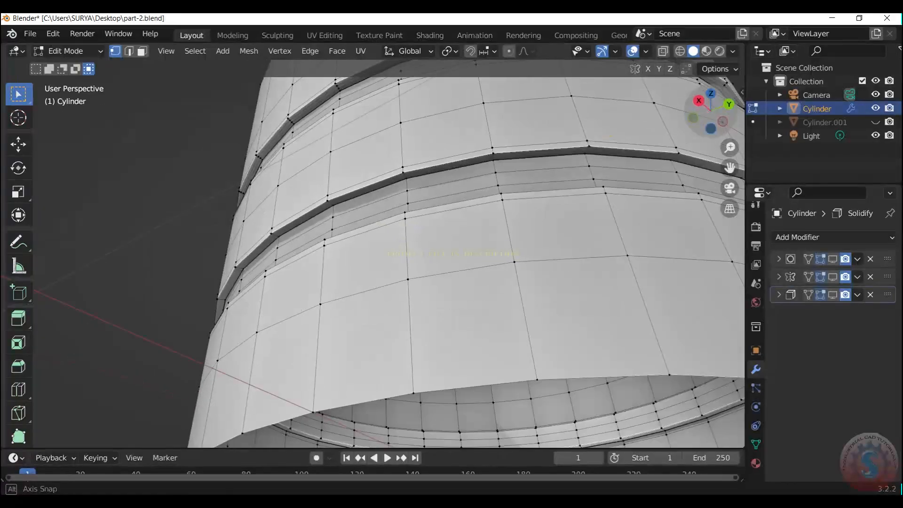
click(494, 155)
right_click(495, 155)
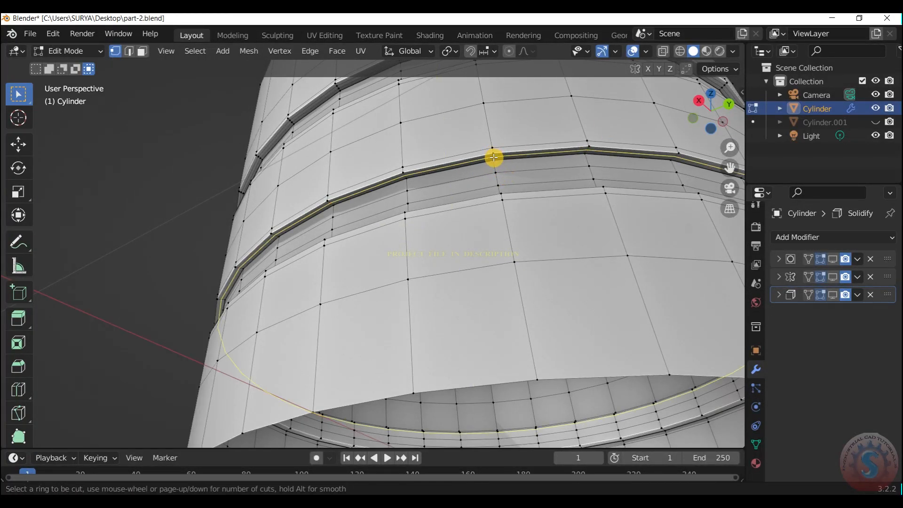
scroll(494, 157, up, 1)
click(494, 157)
right_click(494, 157)
drag(710, 111, 708, 167)
click(537, 357)
right_click(465, 262)
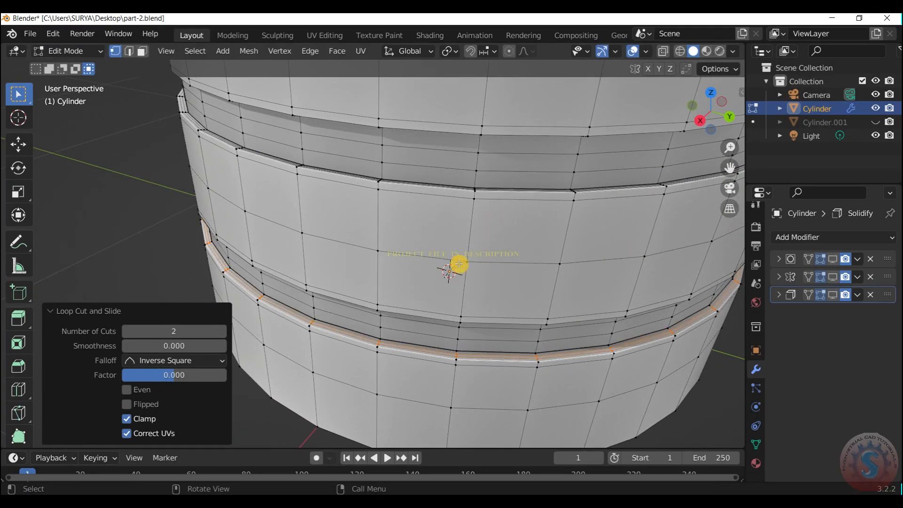
Step: Return to Object Mode and show the body's Subdivision, Mirror and Solidify modifiers in the viewport
click(121, 88)
click(86, 47)
click(74, 67)
click(93, 163)
scroll(394, 218, down, 3)
click(393, 219)
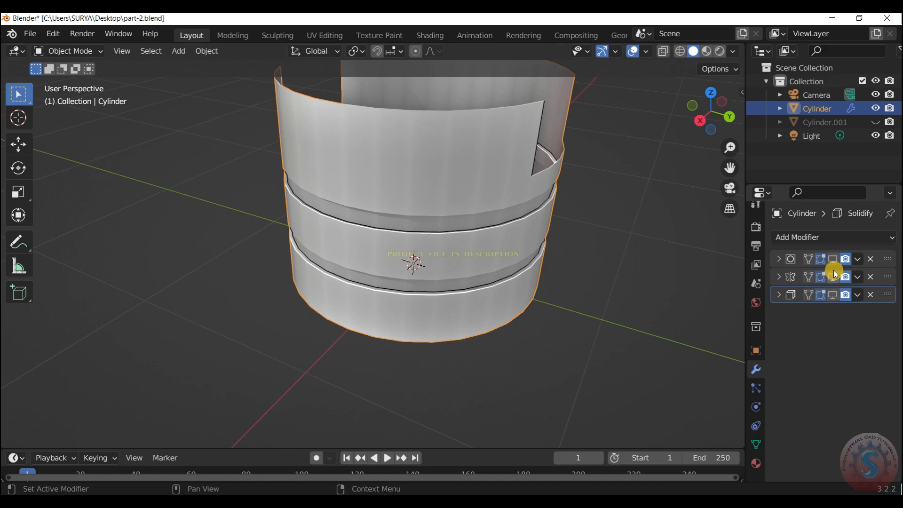
click(833, 260)
click(832, 277)
click(832, 295)
click(595, 242)
Step: Switch to the camera view and unhide the end rings object Cylinder.001
scroll(596, 242, down, 3)
scroll(719, 111, up, 3)
mouse_move(718, 111)
mouse_down()
mouse_move(682, 106)
mouse_move(706, 115)
mouse_up()
scroll(682, 106, down, 5)
scroll(682, 107, down, 1)
key(KP_0)
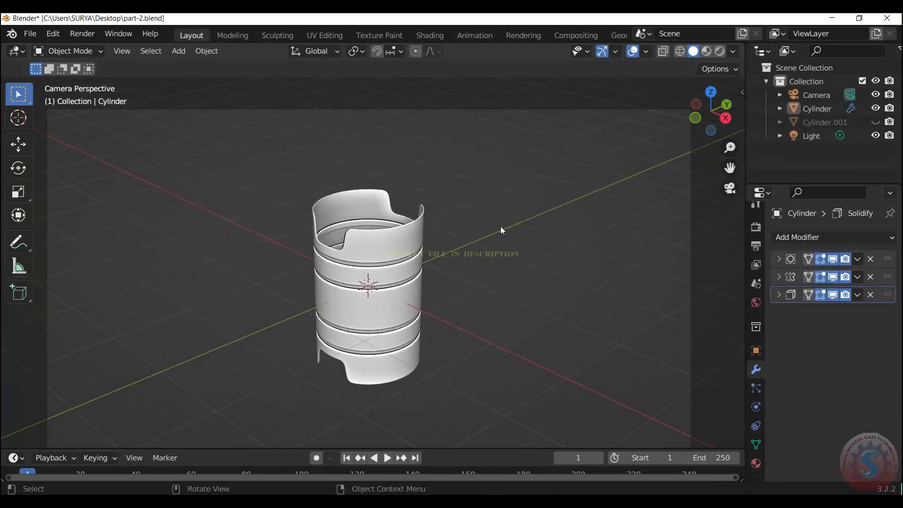
click(876, 123)
scroll(504, 278, up, 2)
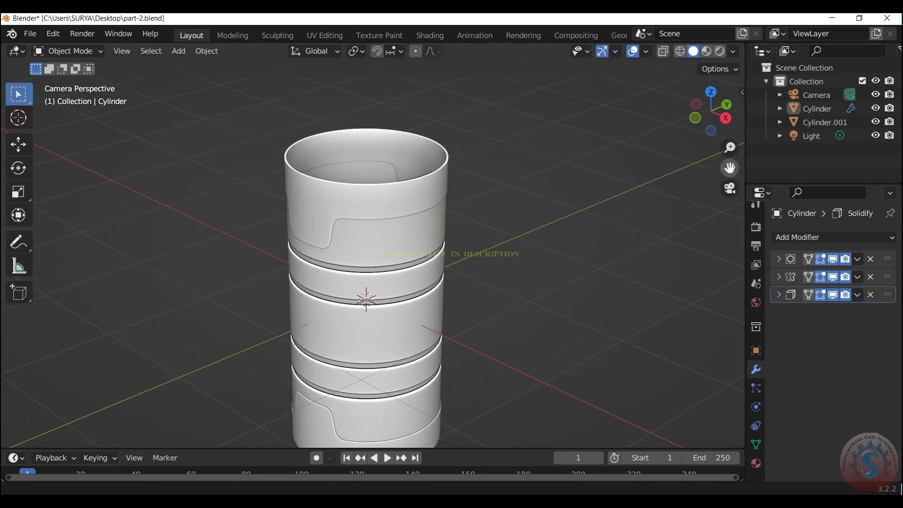
Step: Set the viewport's solid shading lighting to MatCap
drag(730, 168, 726, 84)
click(732, 51)
click(732, 119)
Step: Examine the MatCap-shaded cylinder's grooves and ring seams up close and as a whole
scroll(504, 173, up, 3)
click(68, 50)
click(83, 78)
key(Tab)
right_click(482, 229)
scroll(571, 262, down, 4)
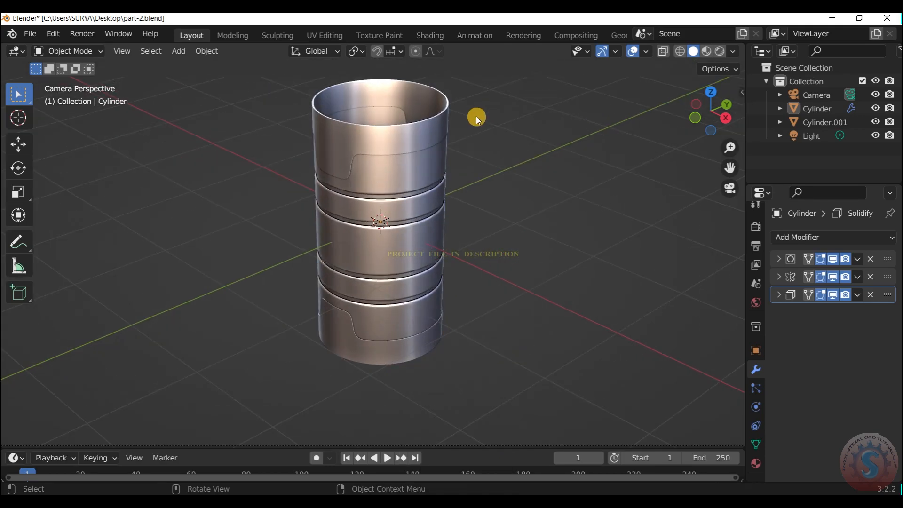
scroll(494, 243, down, 2)
scroll(430, 262, up, 4)
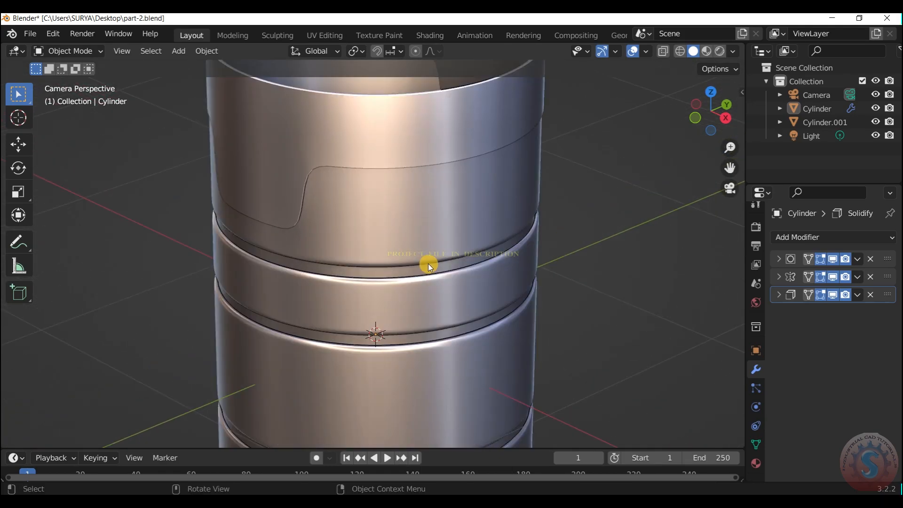
scroll(467, 214, down, 6)
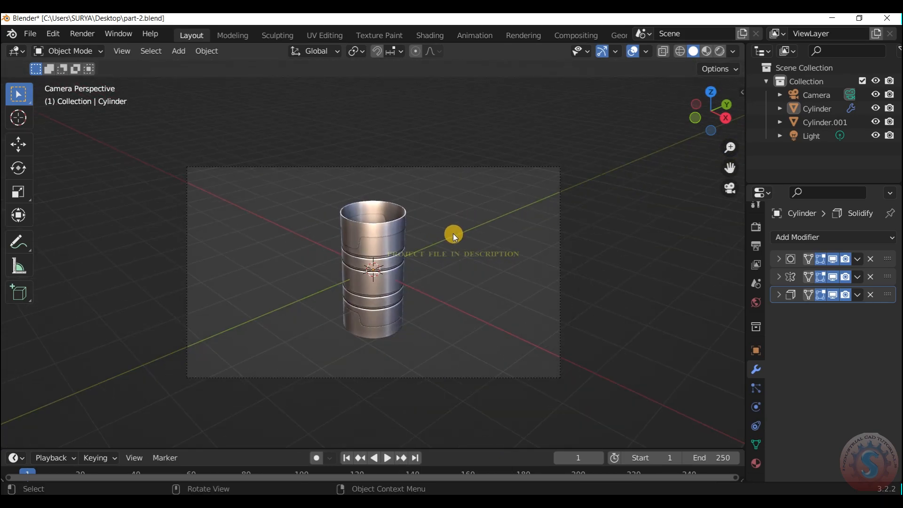
scroll(381, 281, up, 3)
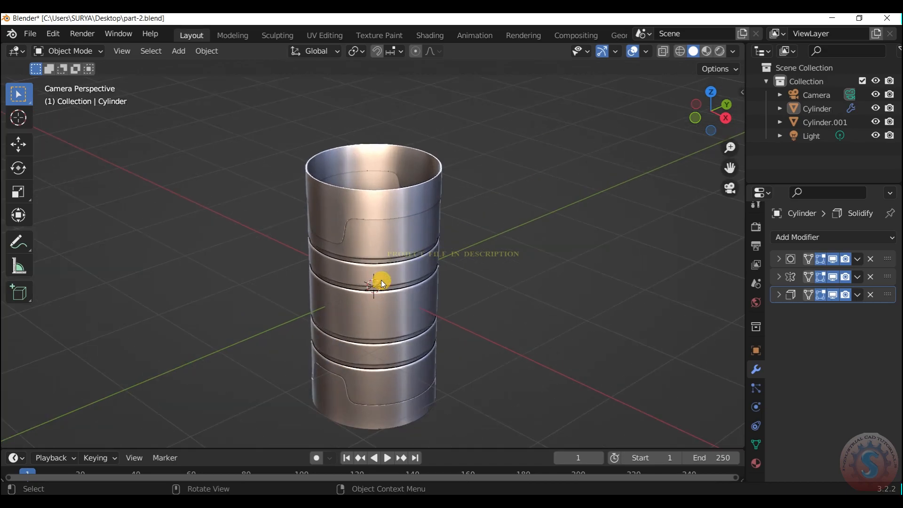
Step: Save the file part-2.blend
click(379, 188)
click(413, 258)
scroll(509, 204, down, 3)
scroll(510, 204, up, 3)
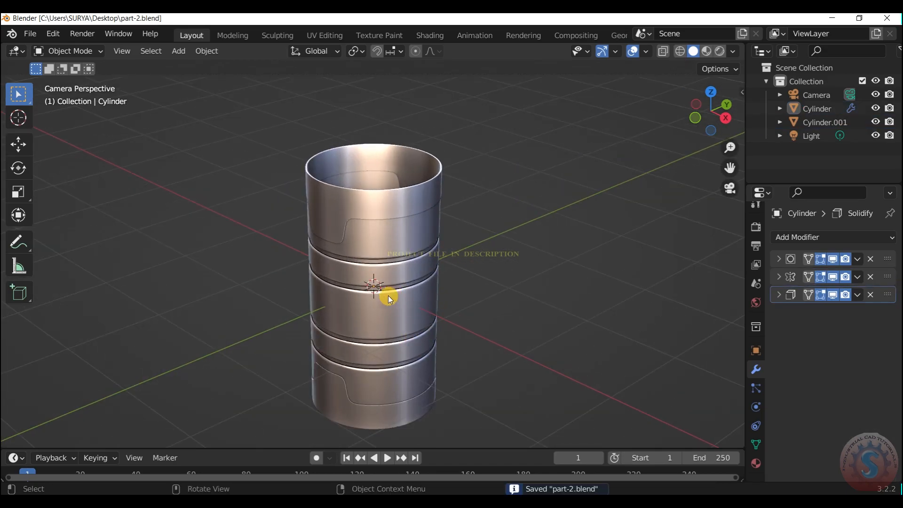
Step: Add one loop cut to the body just below the upper groove's lower edge, and return to Object Mode
scroll(391, 292, up, 5)
click(68, 51)
click(75, 80)
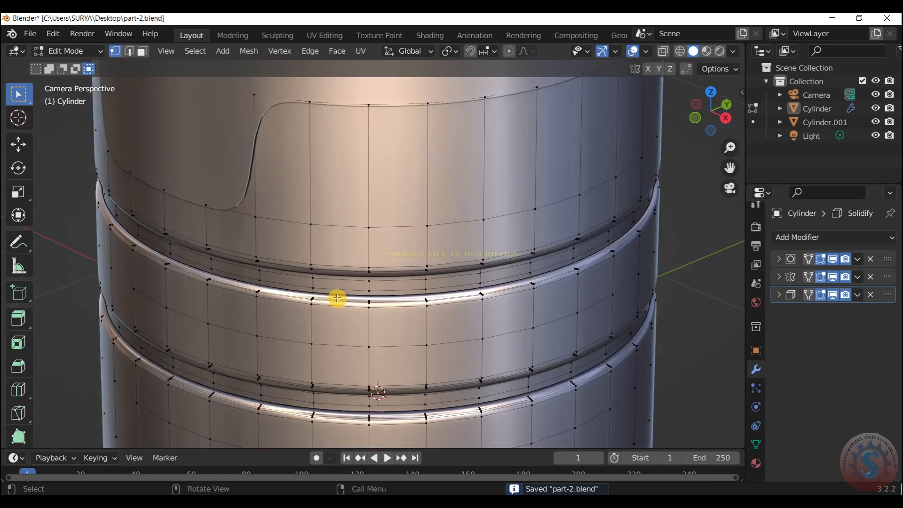
scroll(337, 297, up, 3)
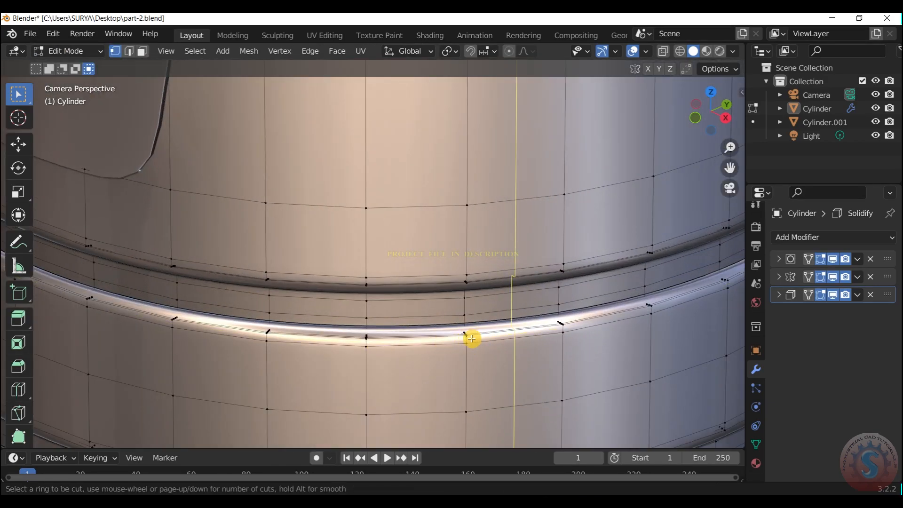
click(366, 342)
right_click(367, 342)
scroll(367, 342, down, 4)
click(68, 51)
click(71, 65)
scroll(468, 173, down, 3)
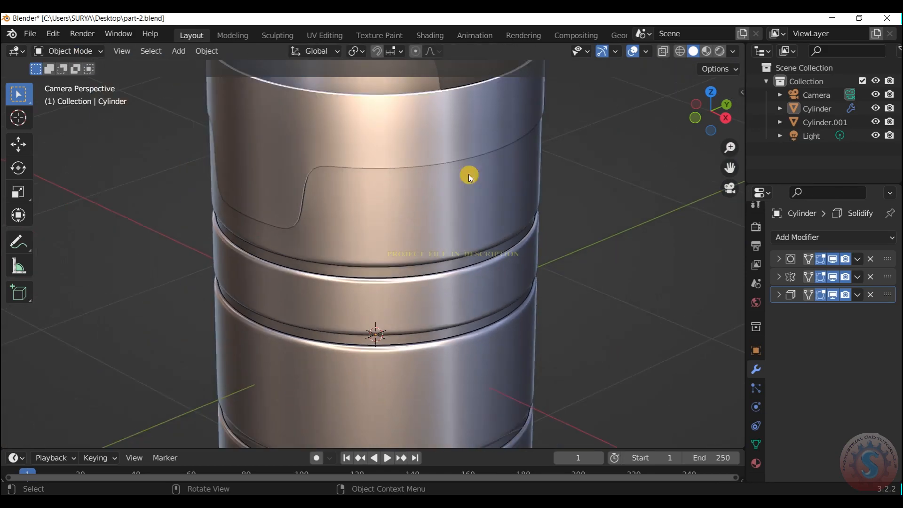
Step: Add one loop cut to the body just above the upper groove's upper edge in Edit Mode
scroll(597, 238, up, 3)
click(68, 51)
click(73, 78)
scroll(369, 268, up, 5)
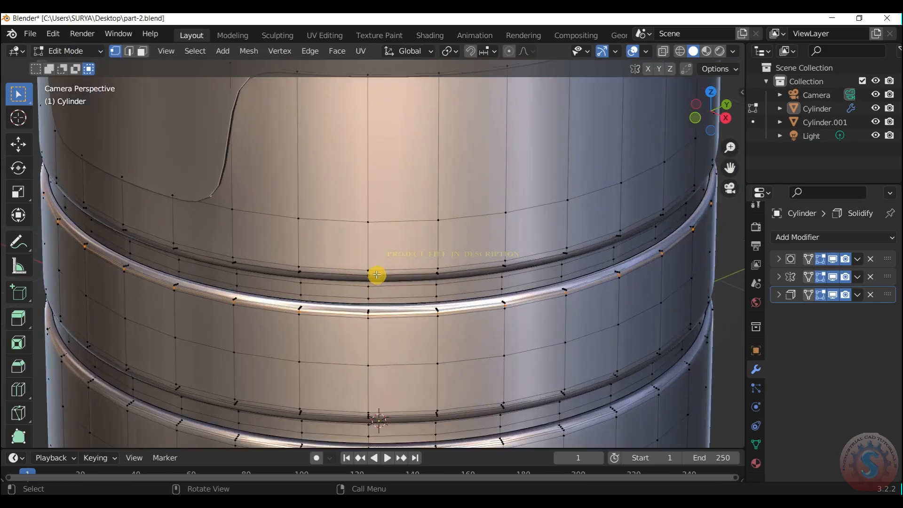
click(365, 291)
right_click(364, 289)
scroll(446, 161, down, 3)
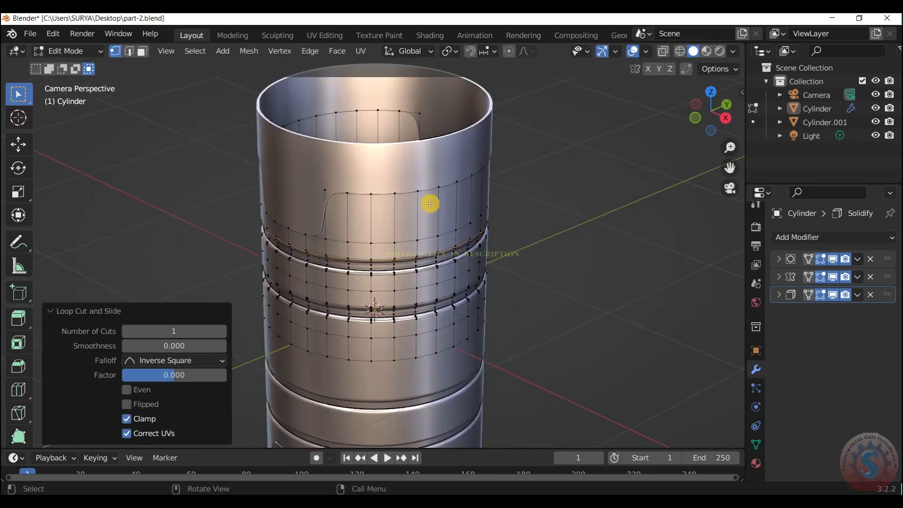
Step: Add one loop cut just below the lower groove's lower edge, and return to Object Mode
scroll(368, 383, up, 3)
scroll(375, 309, up, 5)
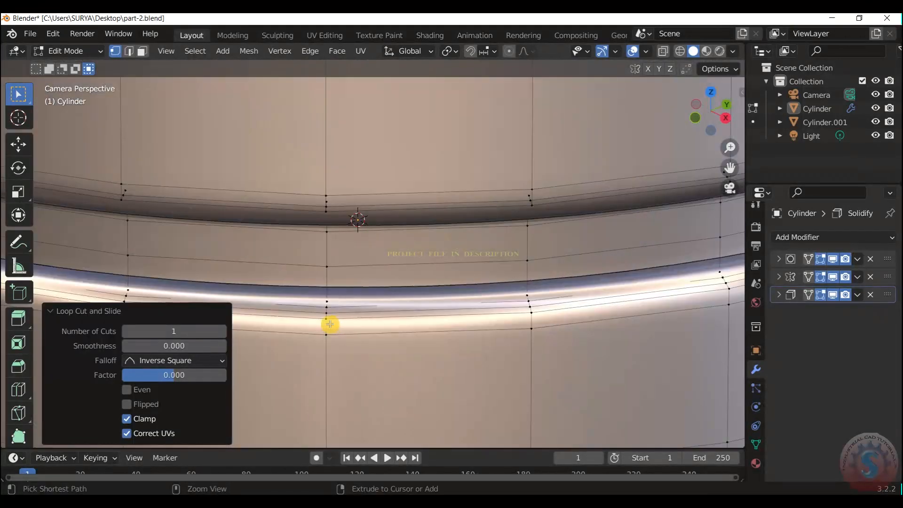
click(397, 323)
right_click(397, 248)
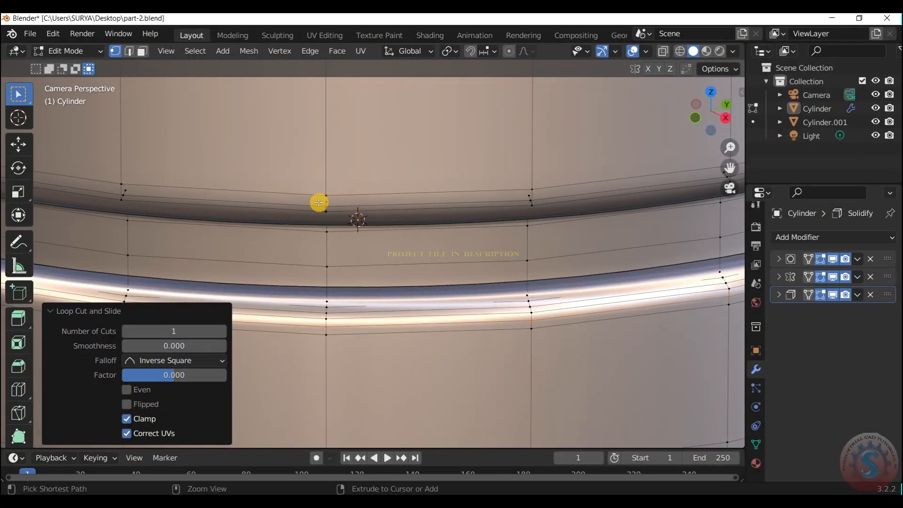
scroll(513, 175, down, 5)
scroll(435, 212, up, 3)
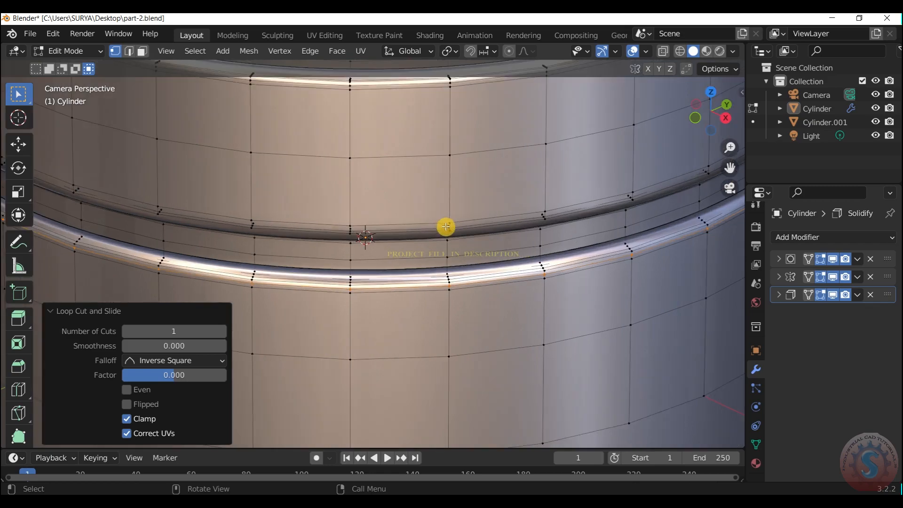
click(77, 51)
click(69, 67)
Step: Add one loop cut just above the lower groove's upper edge in Edit Mode, and return to Object Mode
scroll(573, 191, down, 7)
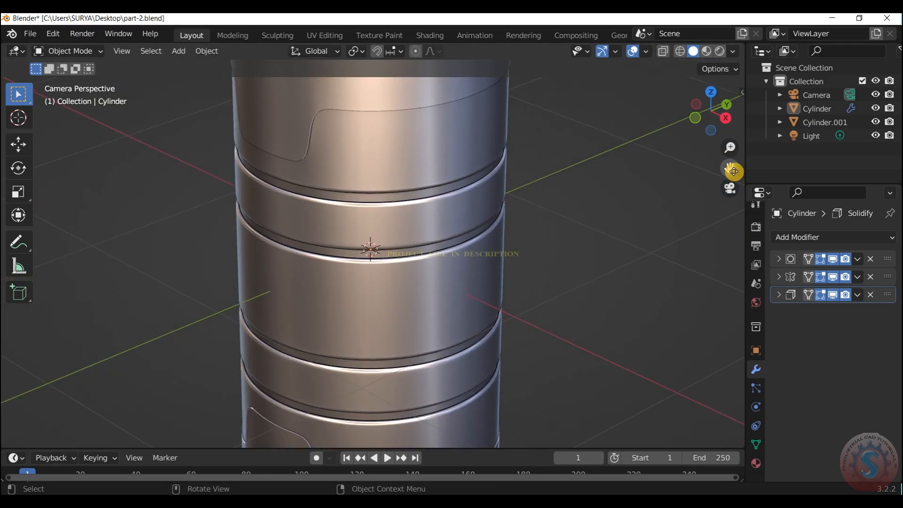
drag(730, 169, 723, 23)
drag(738, 173, 726, 137)
scroll(712, 122, up, 4)
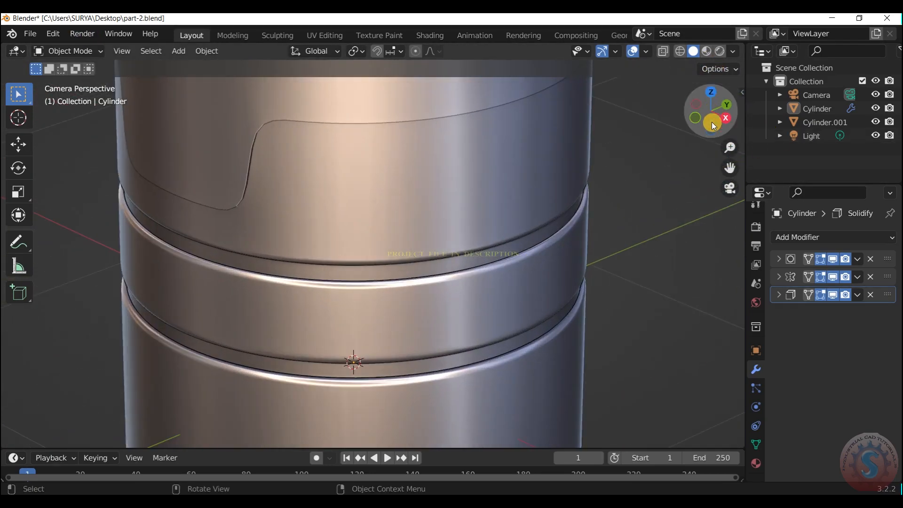
click(89, 50)
click(93, 82)
scroll(413, 387, up, 6)
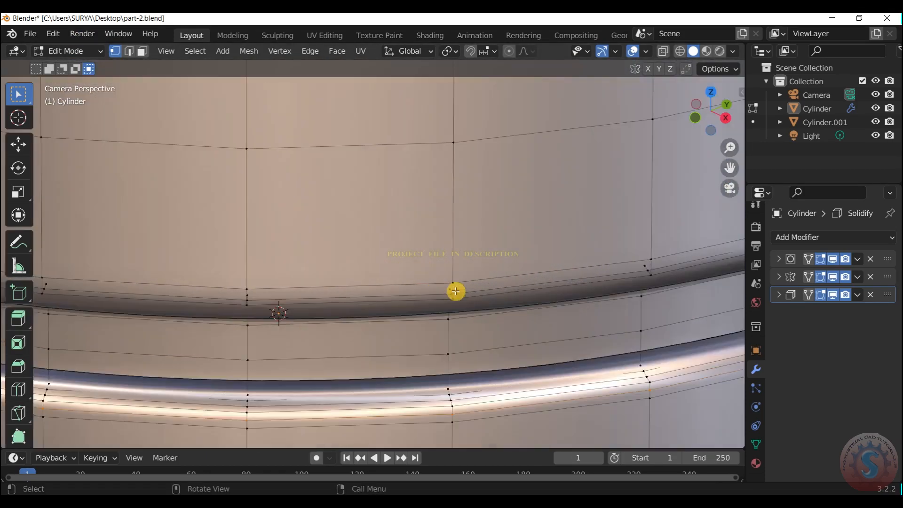
scroll(475, 299, up, 2)
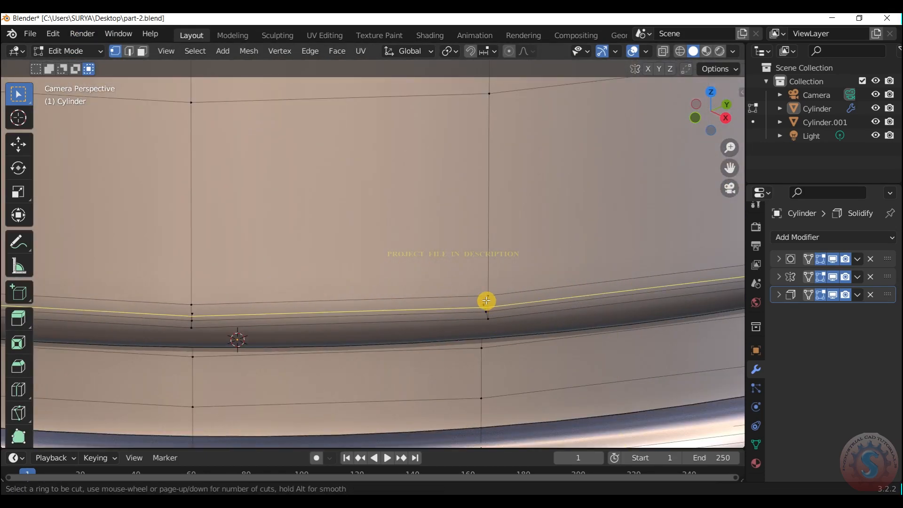
click(486, 300)
scroll(510, 249, down, 6)
key(Tab)
scroll(564, 221, down, 3)
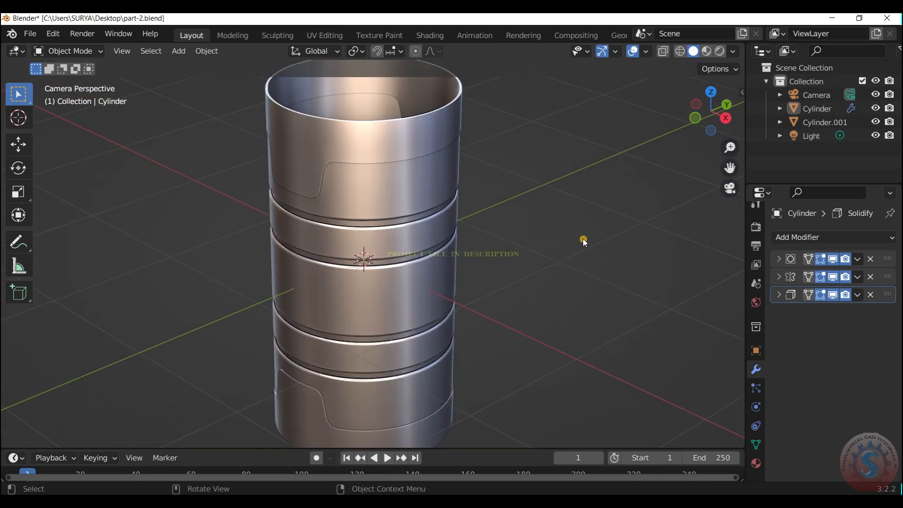
Step: Save the file with the groove support loops
scroll(578, 254, down, 3)
key(ctrl+s)
key(ctrl+z)
key(ctrl+shift+z)
key(z)
key(Escape)
Step: Select the body's whole mesh, merge its vertices by distance, and return to Object Mode
click(55, 51)
click(57, 79)
key(a)
key(m)
click(489, 314)
key(Tab)
scroll(518, 286, down, 2)
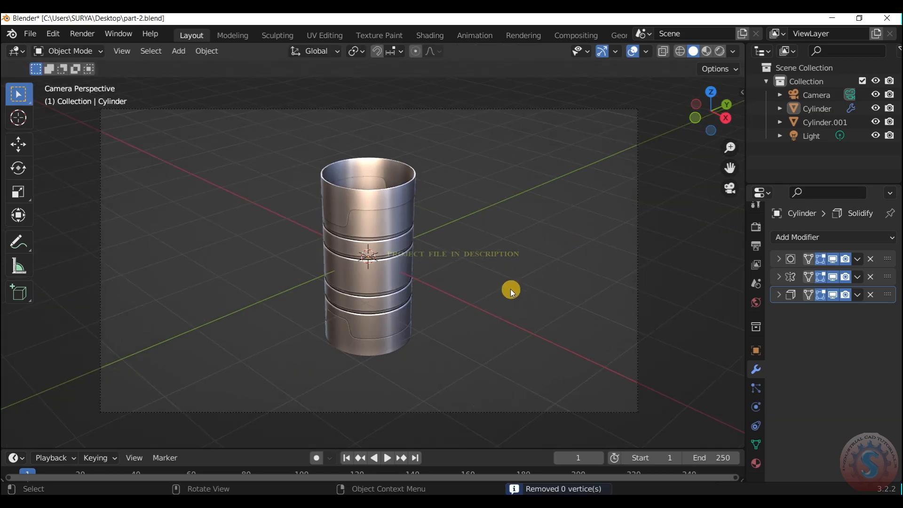
Step: Set the viewport shading color to Random
scroll(517, 286, up, 3)
click(412, 379)
click(518, 254)
click(435, 200)
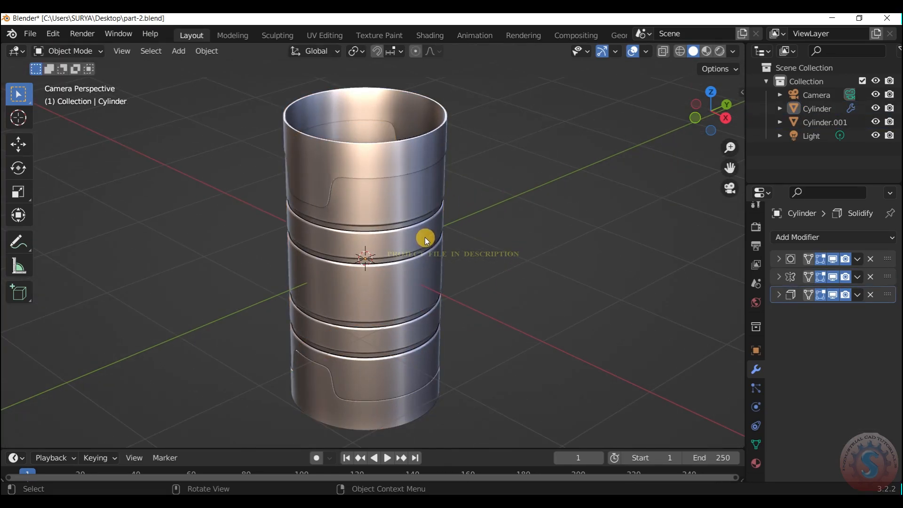
scroll(520, 225, down, 1)
click(733, 51)
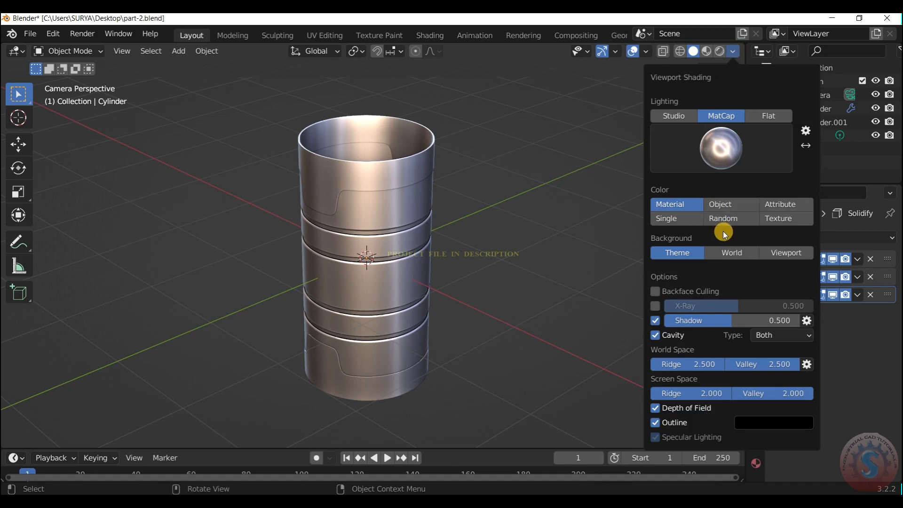
click(723, 230)
click(733, 50)
Step: Try several MatCaps on the cylinder, including the striped, red and orange ones, and apply the pale skin-toned one
click(744, 136)
click(761, 197)
click(722, 152)
click(728, 195)
click(720, 164)
click(689, 196)
click(697, 140)
click(687, 237)
click(712, 160)
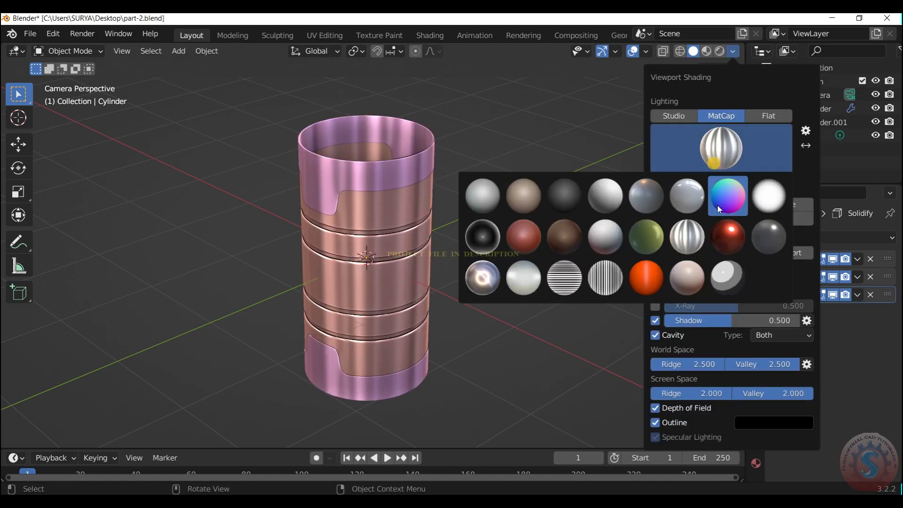
click(727, 237)
click(720, 158)
click(772, 237)
click(720, 158)
click(647, 277)
click(712, 158)
click(687, 277)
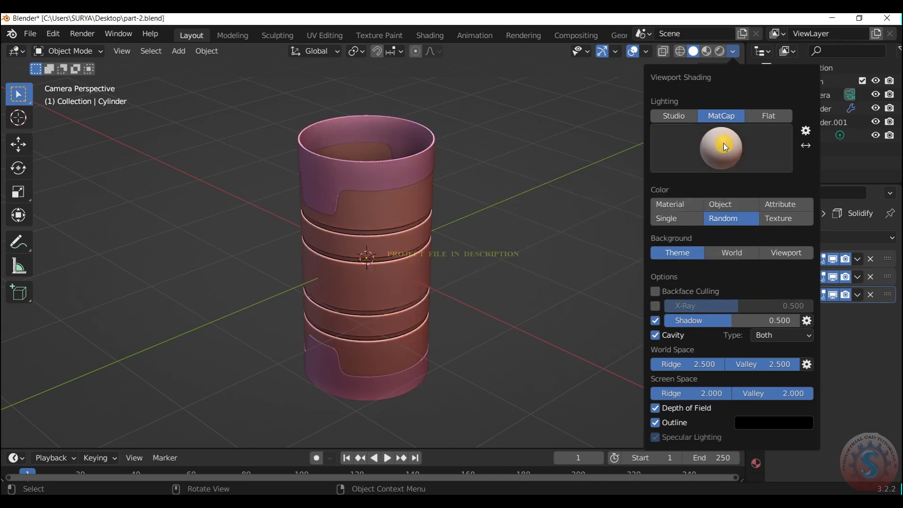
Step: Try several MatCaps on the cylinder, including the horizontally striped, pale grey, tan, dark grey and light grey ones
click(724, 147)
click(728, 277)
click(721, 153)
click(570, 281)
click(679, 160)
click(525, 274)
click(721, 147)
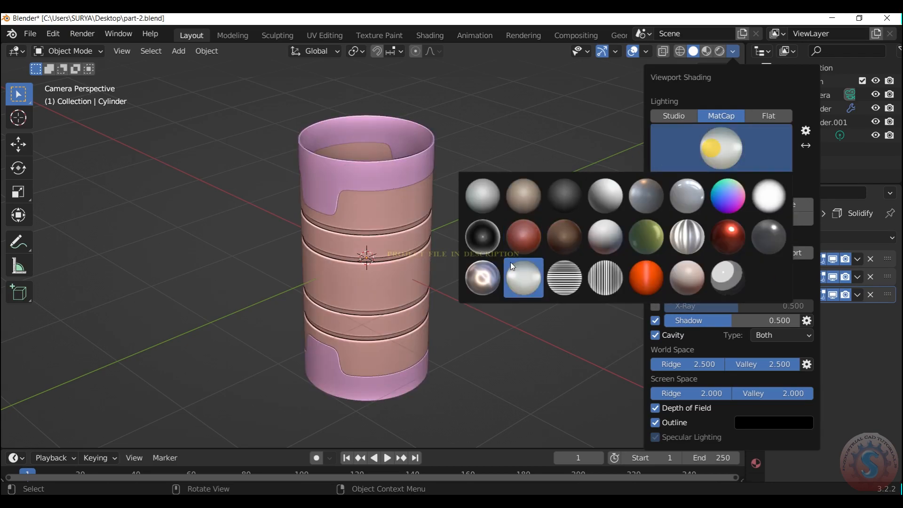
click(720, 146)
click(720, 147)
click(534, 200)
click(721, 147)
click(585, 188)
click(720, 147)
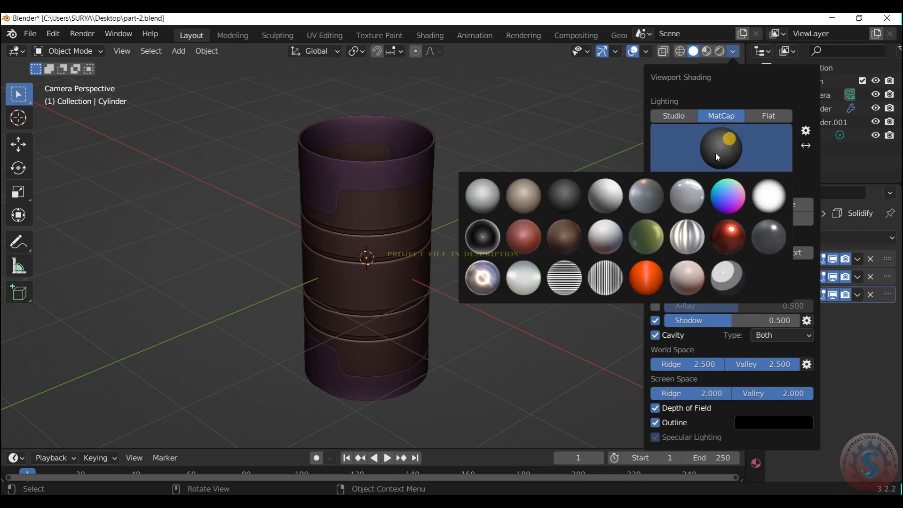
click(604, 193)
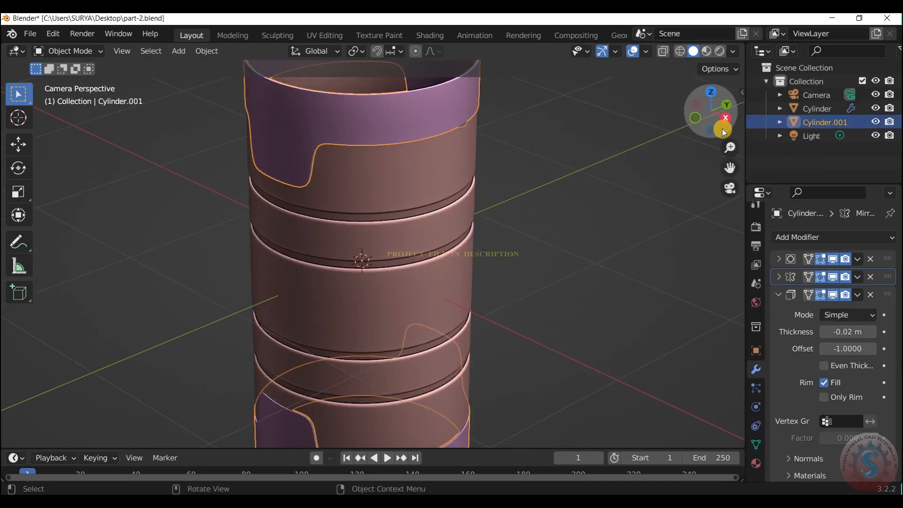
Step: Try the rainbow normal and glossy grey MatCaps with the viewport shading color set to Single
drag(721, 128, 744, 46)
scroll(714, 157, up, 5)
click(716, 158)
scroll(726, 162, up, 2)
scroll(675, 120, down, 4)
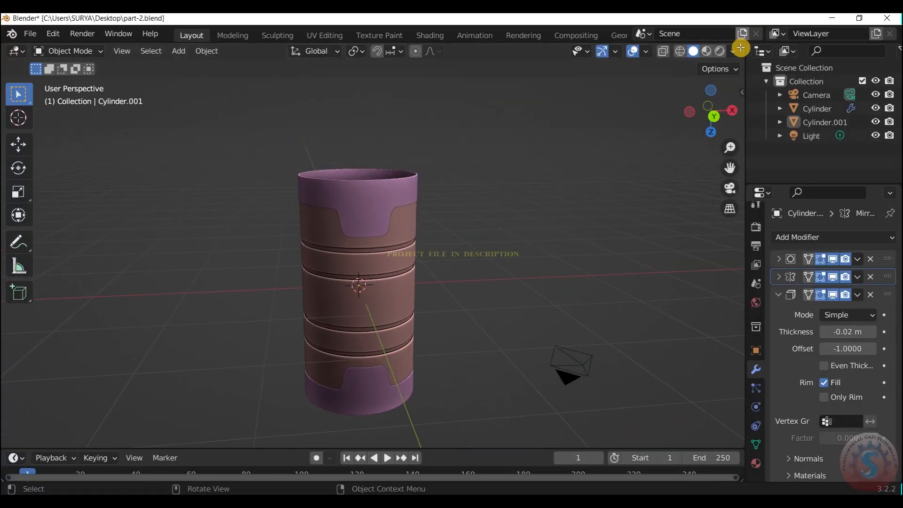
click(733, 52)
click(720, 149)
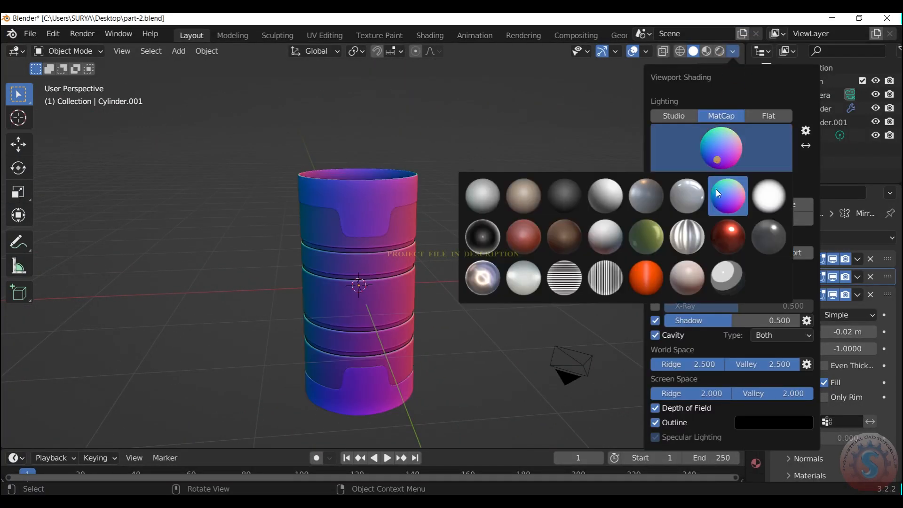
click(717, 158)
click(769, 218)
click(699, 217)
click(705, 205)
click(688, 218)
click(720, 234)
mouse_move(743, 101)
mouse_down()
mouse_move(712, 134)
mouse_move(705, 80)
mouse_move(733, 106)
mouse_up()
Step: Set the viewport shading color to Random and apply the metallic blue-and-copper MatCap
click(733, 52)
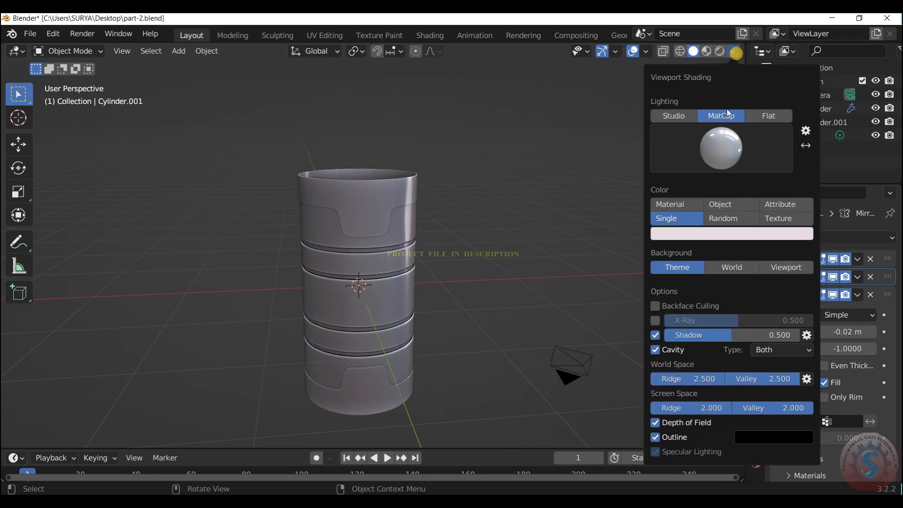
click(729, 215)
click(726, 206)
click(724, 218)
click(720, 148)
click(649, 192)
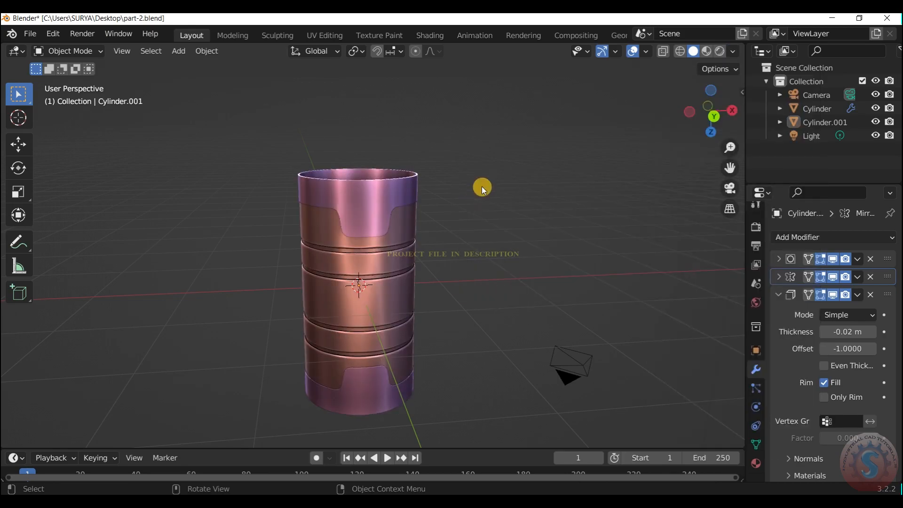
Step: Switch to the camera view to check the metallic look and save the file
scroll(475, 194, up, 2)
middle_drag(475, 194, 395, 198)
key(KP_0)
scroll(380, 281, up, 4)
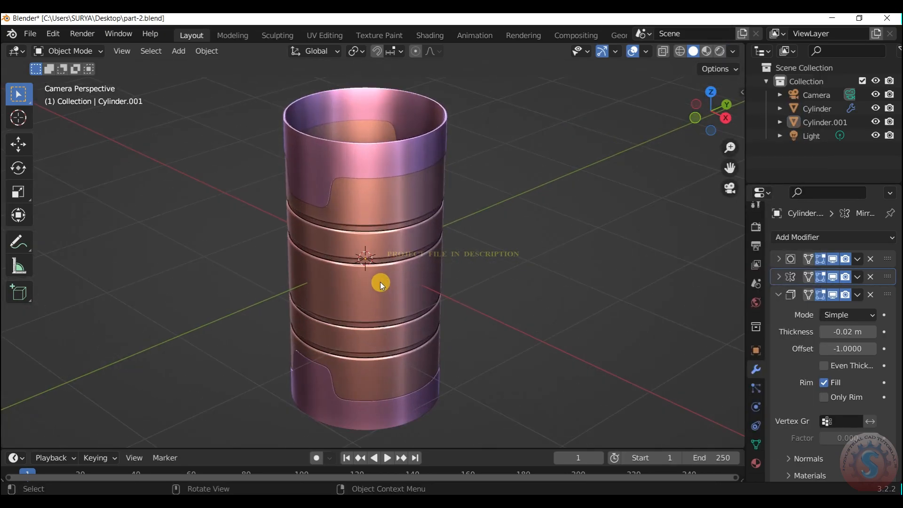
scroll(387, 266, down, 3)
scroll(393, 249, up, 2)
click(393, 250)
scroll(560, 205, down, 3)
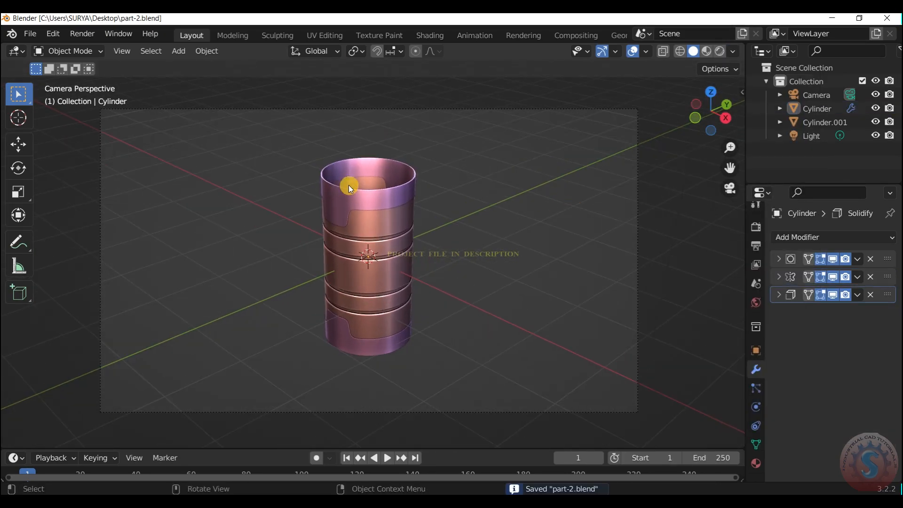
Step: Rotate the body and end rings together about the global Z axis to turn the front tab toward the camera's side, and deselect them
scroll(337, 188, up, 4)
scroll(370, 190, down, 3)
scroll(370, 190, up, 1)
click(385, 246)
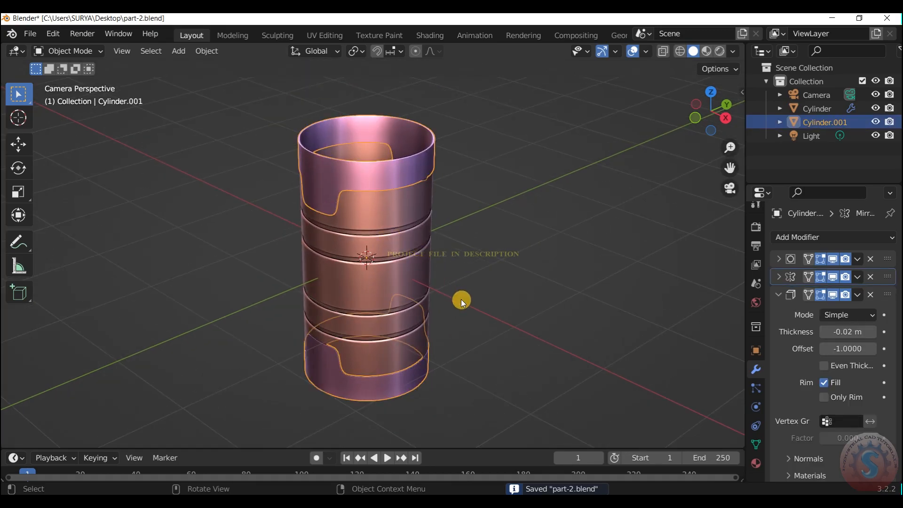
key(r)
key(z)
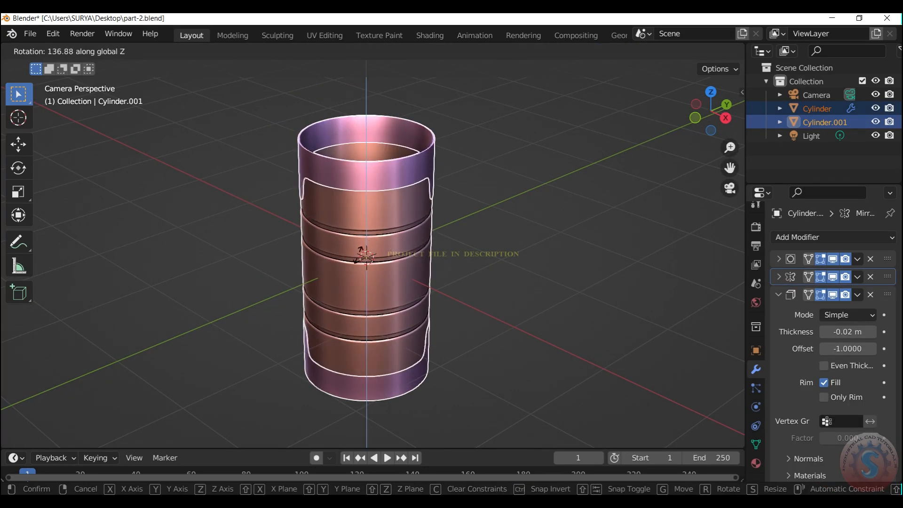
click(390, 239)
click(512, 196)
scroll(512, 196, down, 3)
key(KP_0)
key(KP_0)
scroll(380, 260, up, 3)
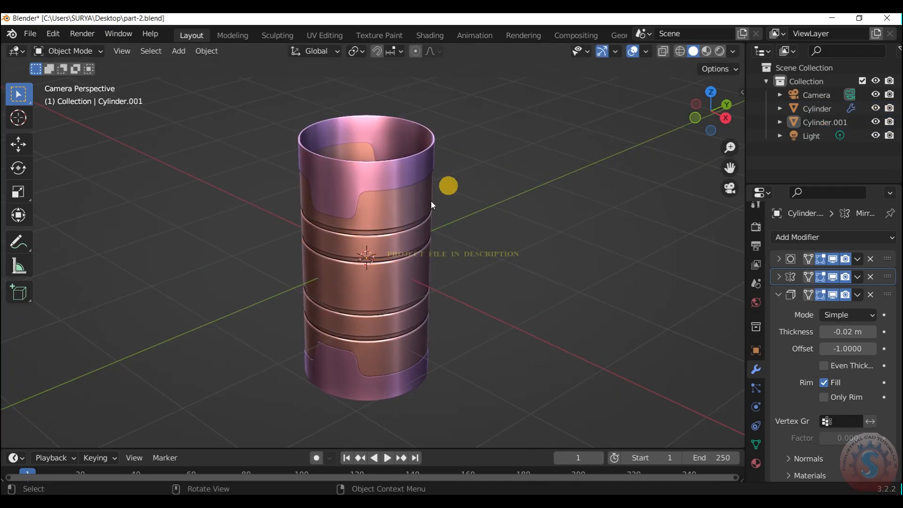
Step: Hide and restore the grooved body, and hide the end rings to view the body alone
click(431, 202)
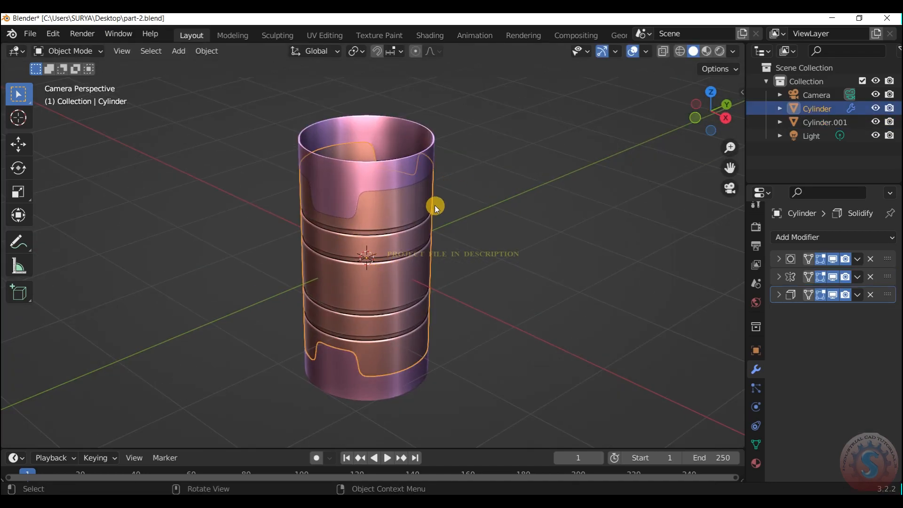
key(h)
key(ctrl+z)
click(419, 166)
key(h)
key(ctrl+z)
key(h)
mouse_move(687, 111)
mouse_down()
mouse_move(705, 100)
mouse_move(696, 66)
mouse_up()
scroll(705, 100, up, 5)
key(KP_0)
Step: Set the viewport shading color to Object
click(732, 51)
click(720, 128)
click(712, 128)
click(685, 203)
click(715, 203)
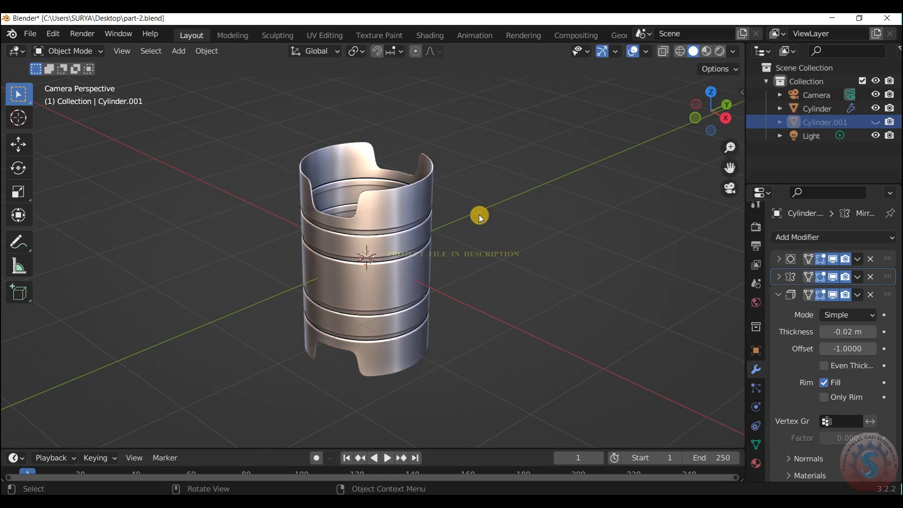
Step: Show the end rings, hide the body to view the rings alone, and undo the hiding
click(426, 202)
click(874, 122)
key(h)
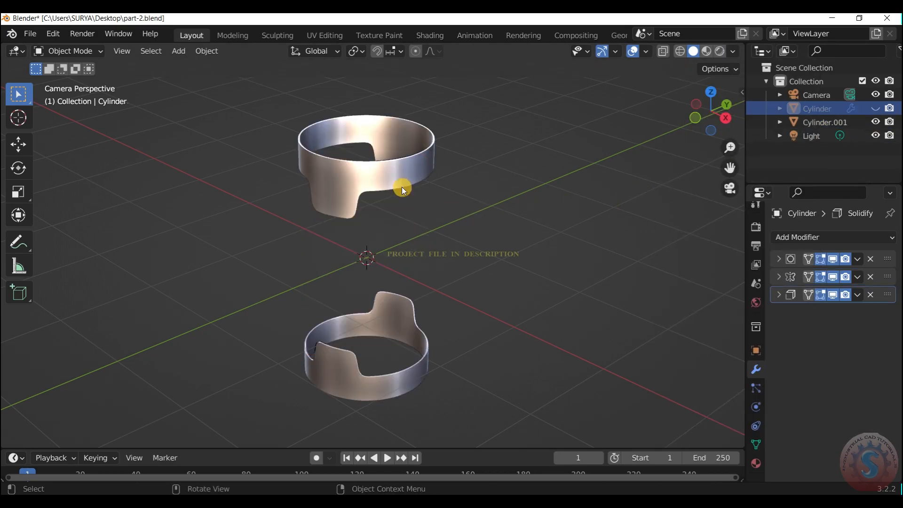
click(399, 174)
key(h)
key(ctrl+z)
key(ctrl+z)
key(ctrl+z)
Step: Hide the end rings again, inspect the grooved body, and bring the rings back
click(404, 167)
key(h)
mouse_move(705, 100)
mouse_down()
mouse_move(722, 115)
mouse_move(691, 80)
mouse_move(717, 64)
mouse_move(691, 94)
mouse_up()
scroll(711, 111, down, 5)
click(875, 122)
Step: Save the file with both parts shown in the camera view
key(KP_0)
scroll(461, 353, down, 3)
scroll(462, 471, up, 1)
scroll(462, 354, up, 3)
click(30, 33)
click(42, 124)
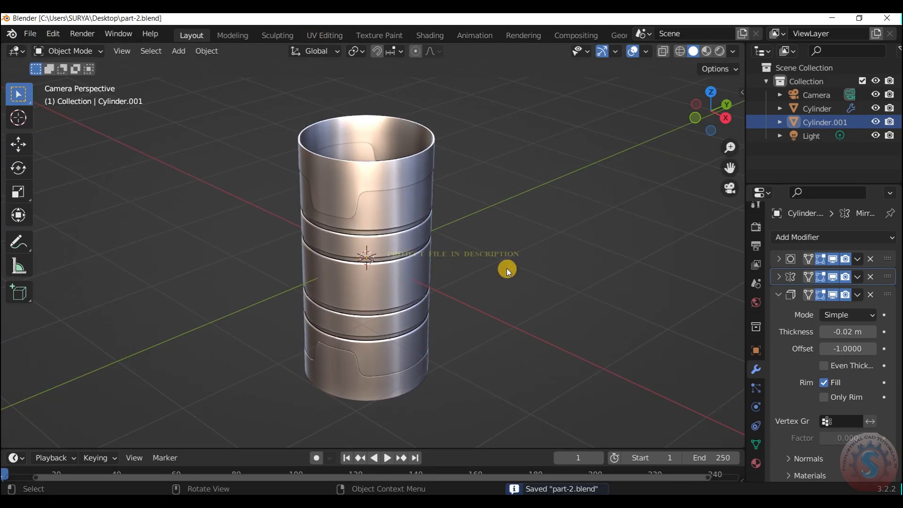
Step: Apply Shade Smooth to the end rings and to the grooved body, and deselect everything
scroll(288, 262, up, 3)
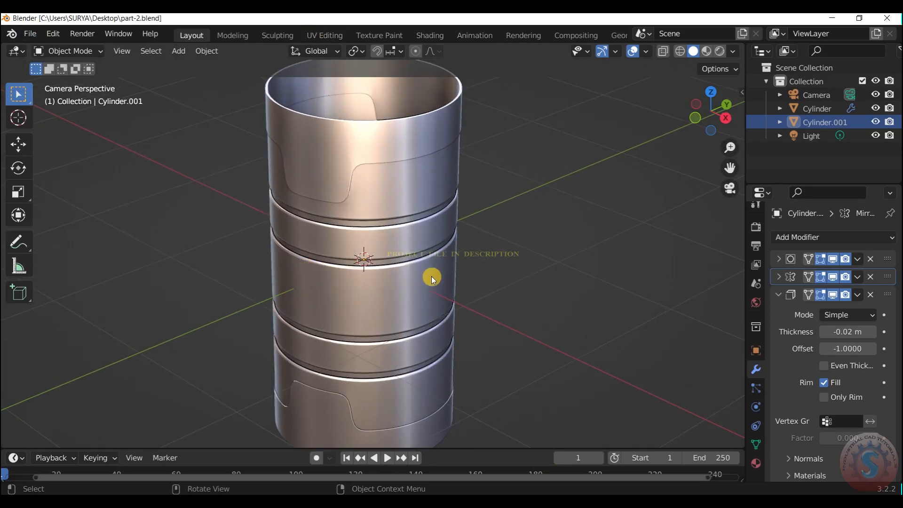
scroll(357, 168, up, 5)
scroll(401, 182, down, 6)
click(380, 184)
click(370, 170)
right_click(370, 170)
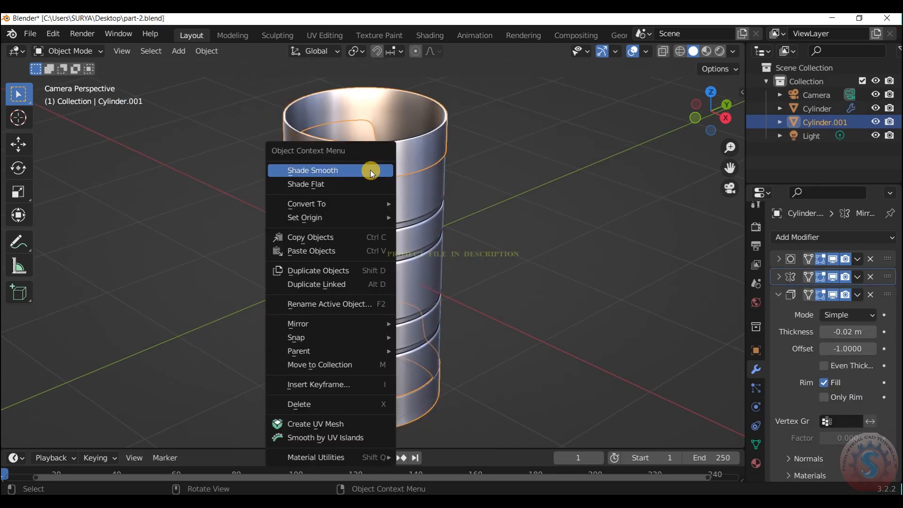
click(370, 171)
click(413, 208)
right_click(413, 208)
click(413, 207)
right_click(415, 206)
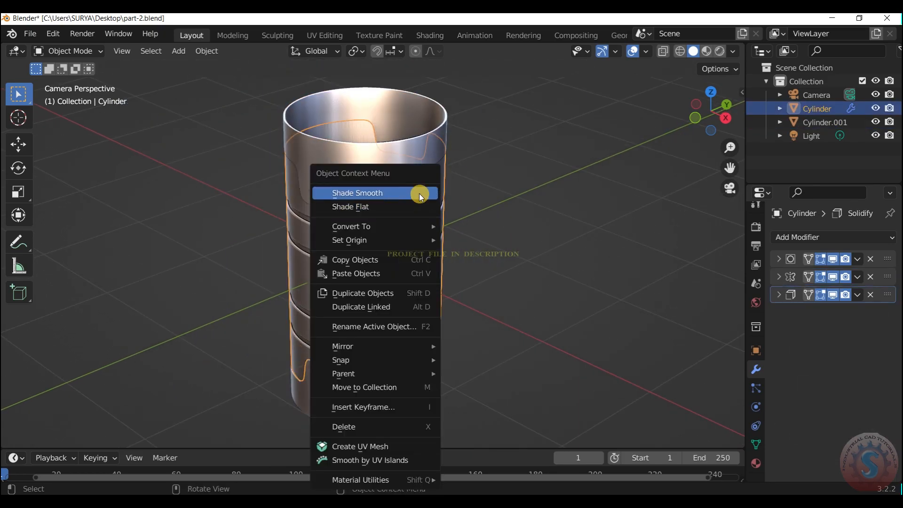
click(419, 194)
click(599, 166)
Step: Preview the cylinder full screen, and turn off the viewport overlays and gizmos
key(ctrl+alt+space)
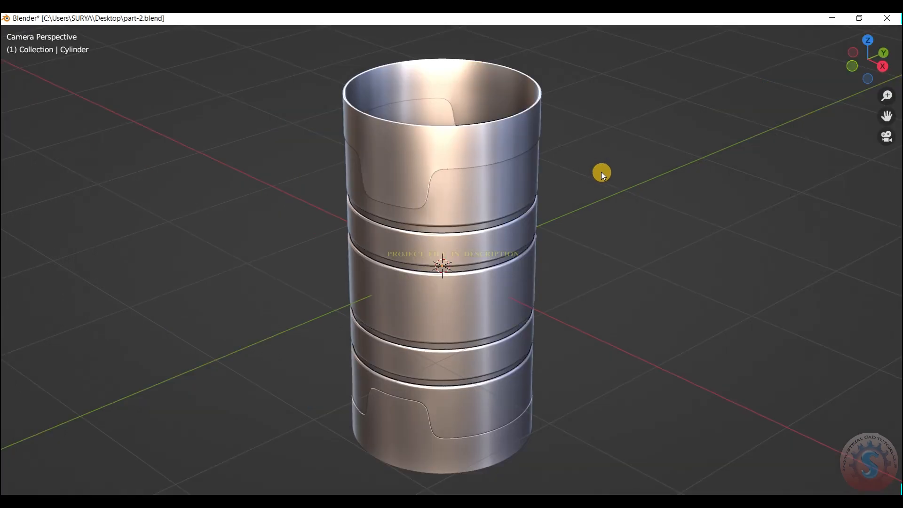
key(ctrl+alt+space)
click(633, 50)
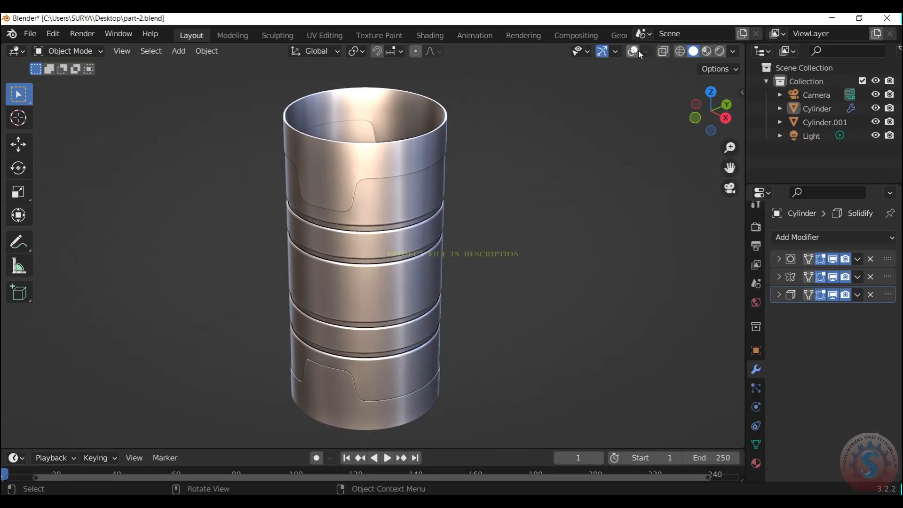
click(608, 52)
Step: View the finished cylinder full screen from the camera, restore the normal layout, and save the file
key(ctrl+alt+space)
key(KP_0)
key(Home)
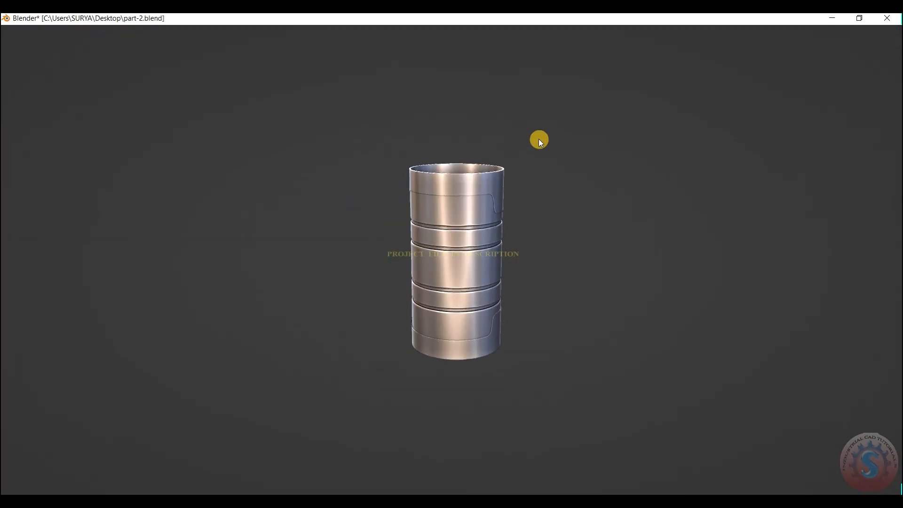
key(KP_0)
scroll(488, 252, up, 4)
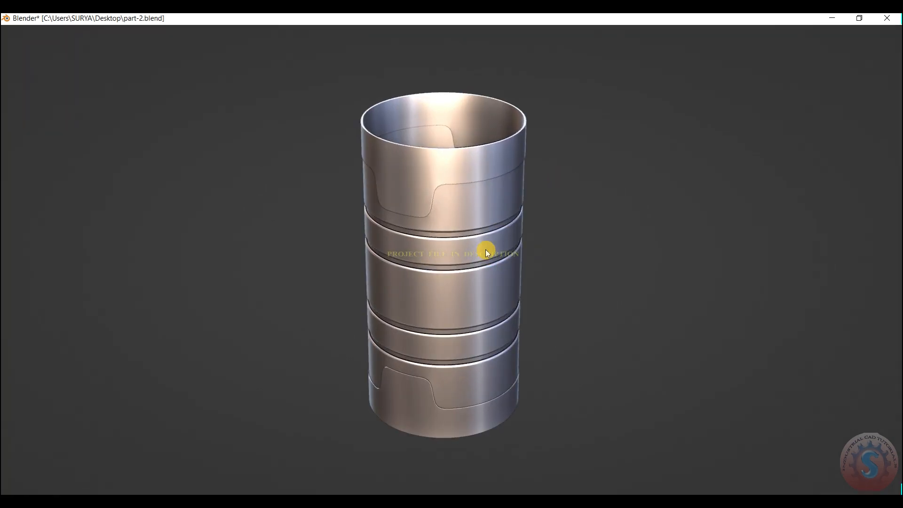
key(ctrl+alt+space)
key(Home)
key(ctrl+s)
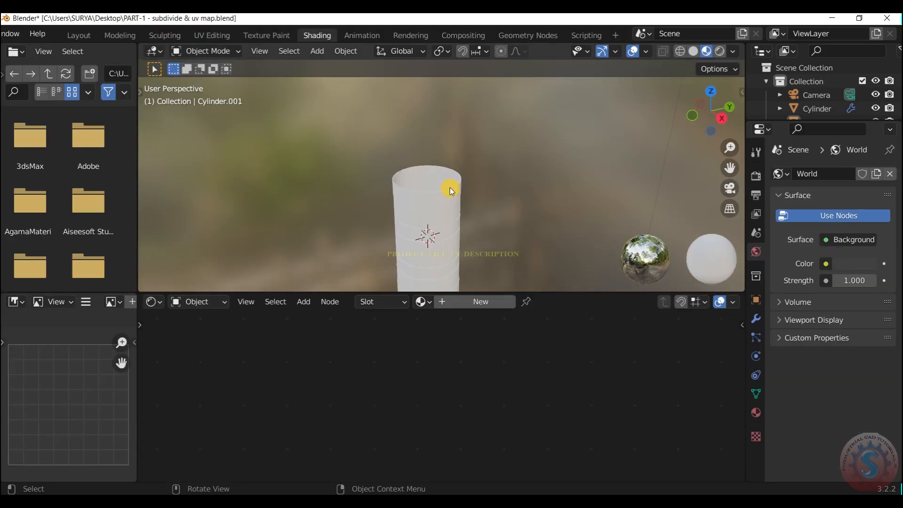
Step: Create a new material for the end rings in the Shading workspace and enlarge the node editor
drag(427, 292, 428, 349)
drag(733, 176, 732, 64)
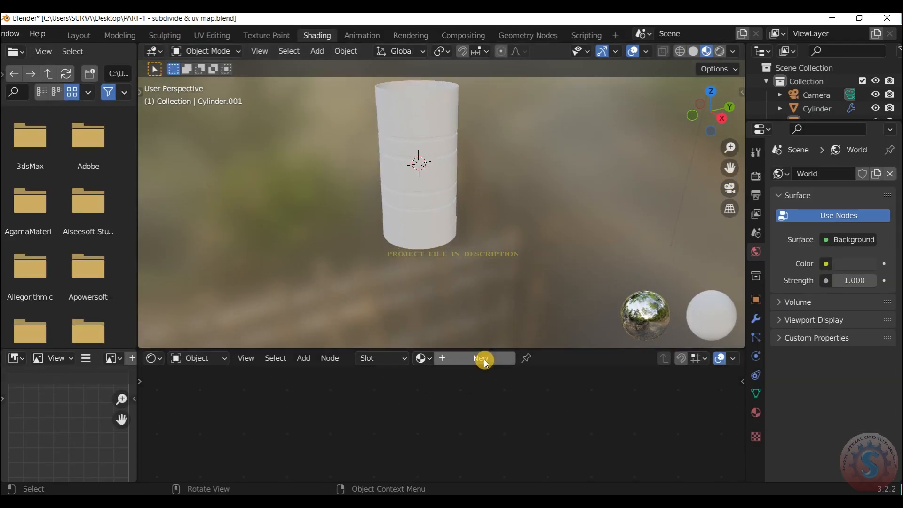
click(481, 358)
drag(475, 349, 464, 250)
Step: Add an Image Texture node and connect its Color output to the shader's Base Color
key(shift+a)
click(247, 326)
text(image)
click(280, 349)
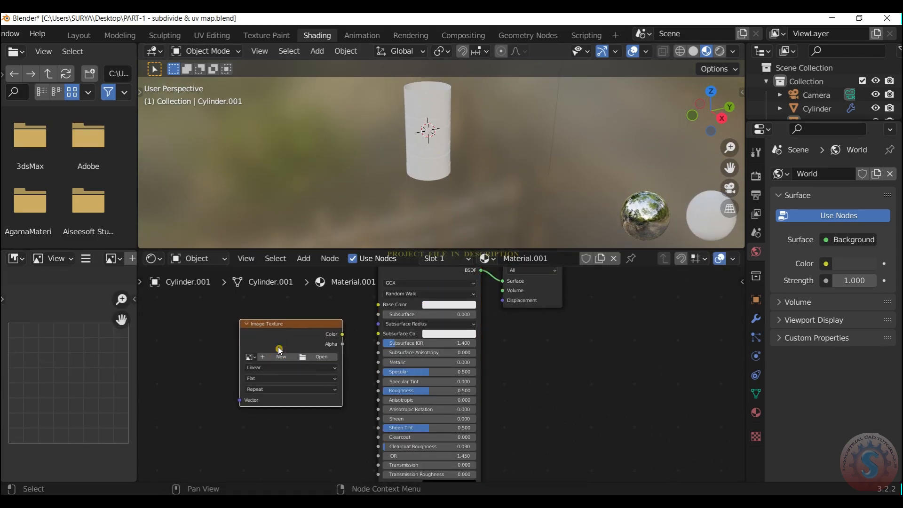
drag(342, 334, 377, 309)
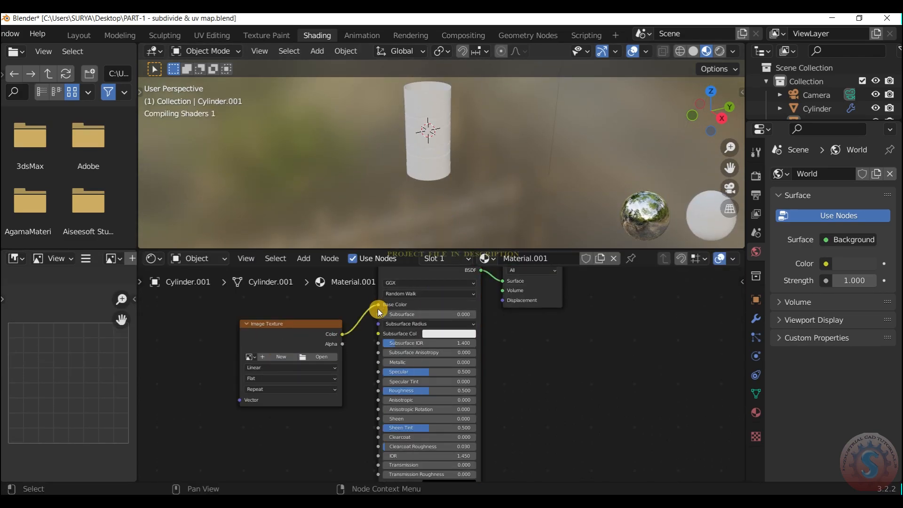
Step: Create a new blank image with a height of 2048 px in the Image Texture node
click(288, 358)
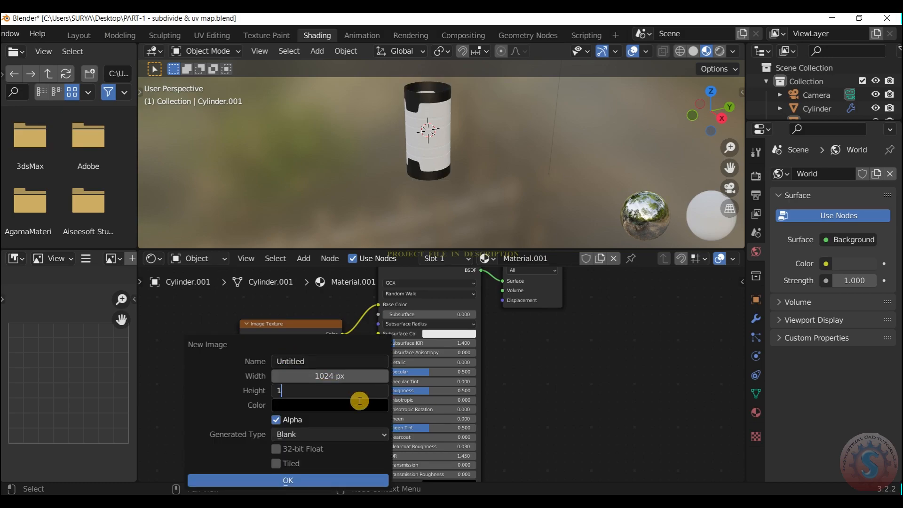
key(Return)
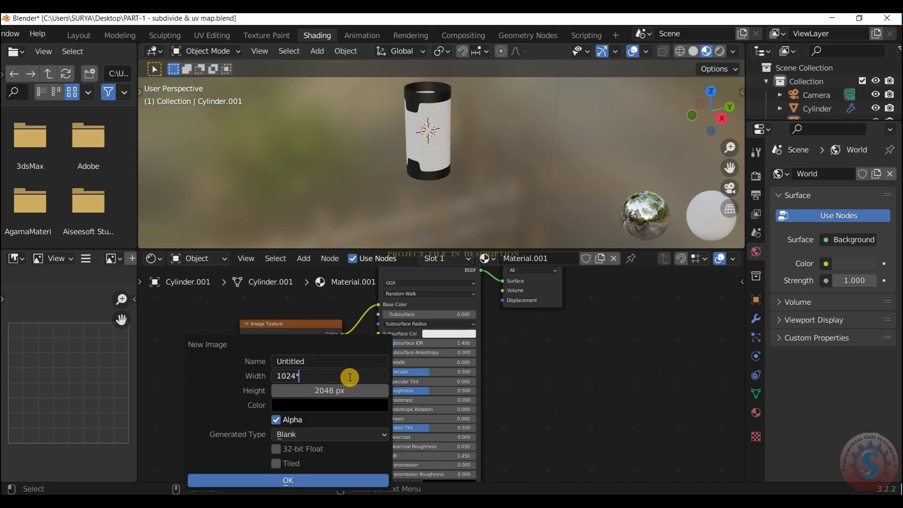
click(265, 480)
scroll(332, 358, down, 1)
scroll(339, 360, up, 2)
Step: Check the blank image's interpolation, source and color space options, and unlink it from the node
click(309, 368)
click(309, 376)
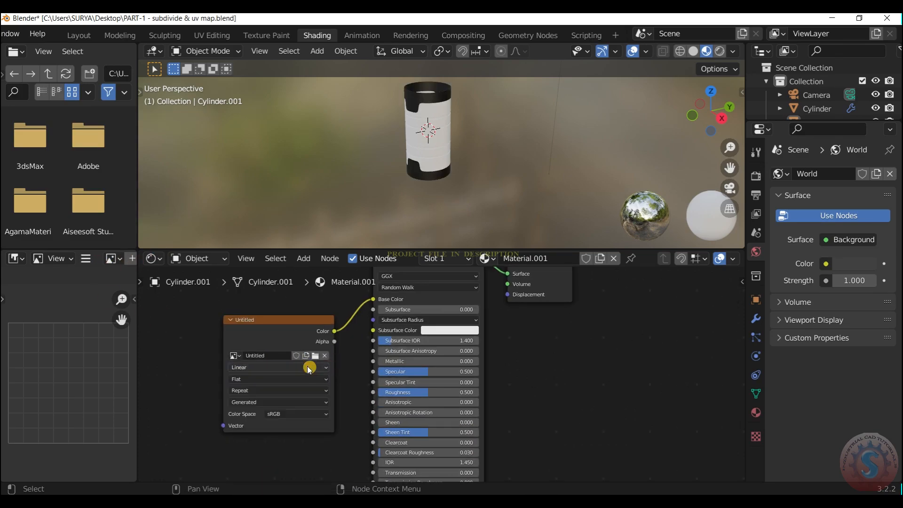
click(295, 402)
click(295, 406)
click(291, 415)
click(292, 417)
click(328, 356)
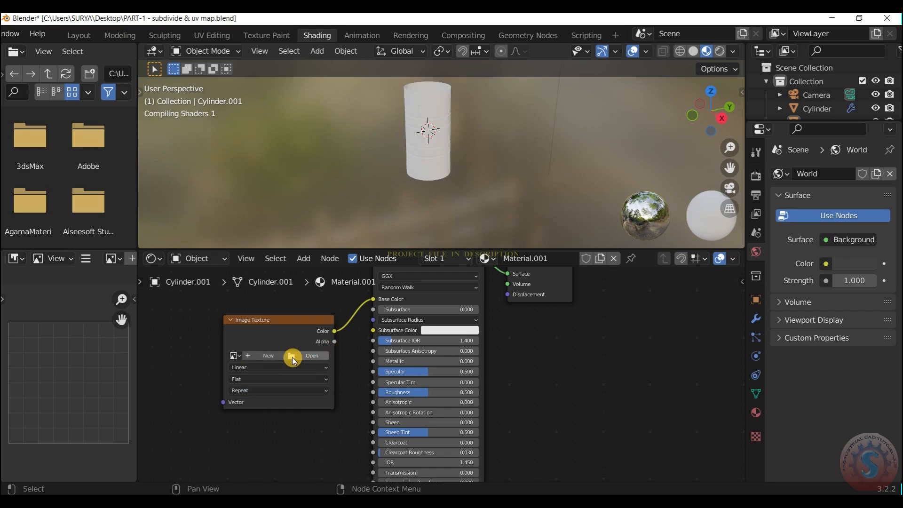
Step: Create a new texture image with the generated type UV Grid
click(267, 354)
click(300, 434)
click(301, 404)
click(307, 480)
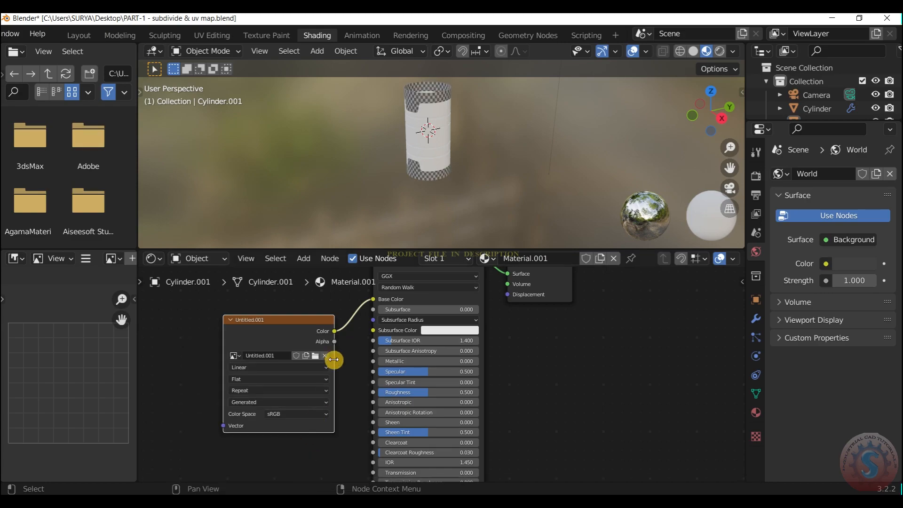
Step: Assign the existing material named Material to the grooved body
scroll(457, 188, down, 1)
drag(436, 251, 432, 355)
click(435, 214)
click(422, 362)
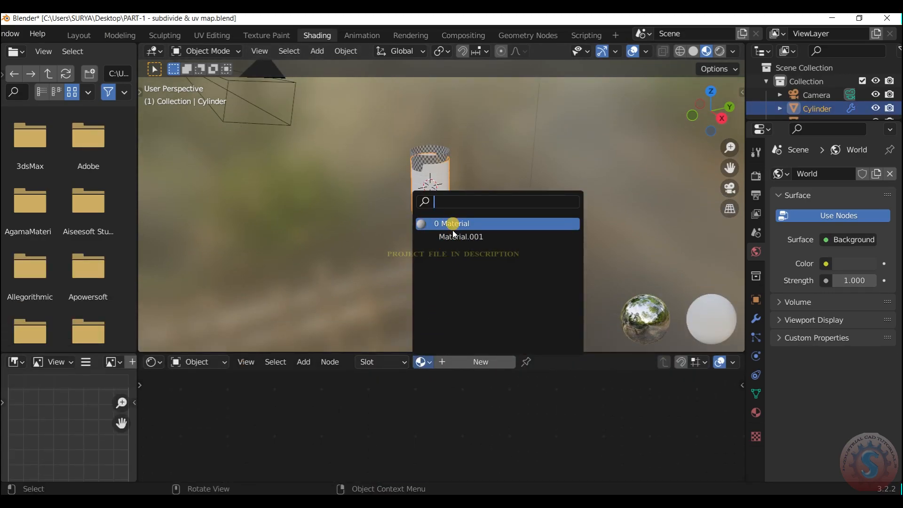
click(425, 224)
Step: Rename the end rings' material as uv map and assign that material to the grooved body as well
click(436, 213)
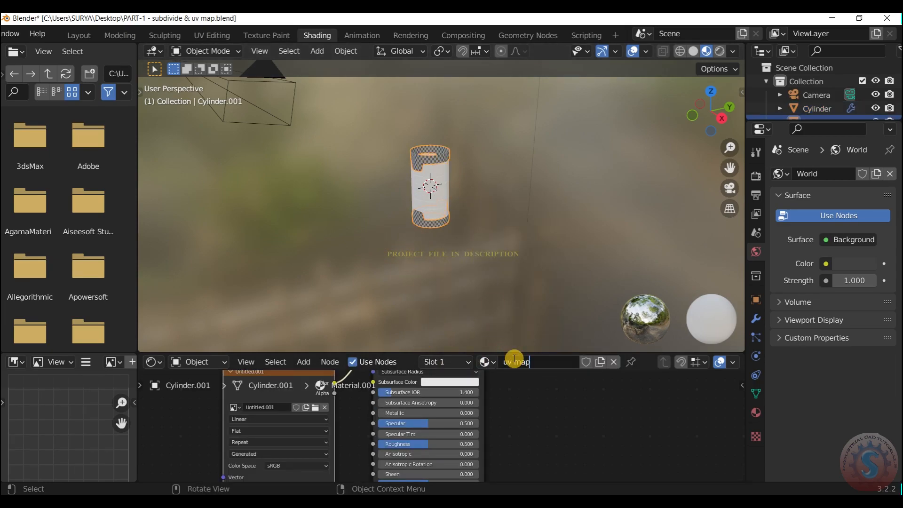
click(435, 211)
click(487, 361)
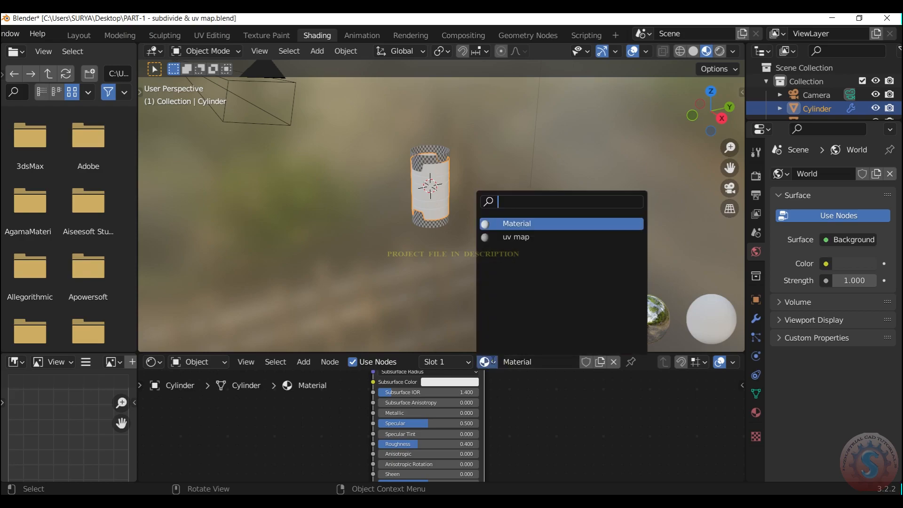
click(520, 236)
scroll(450, 183, up, 2)
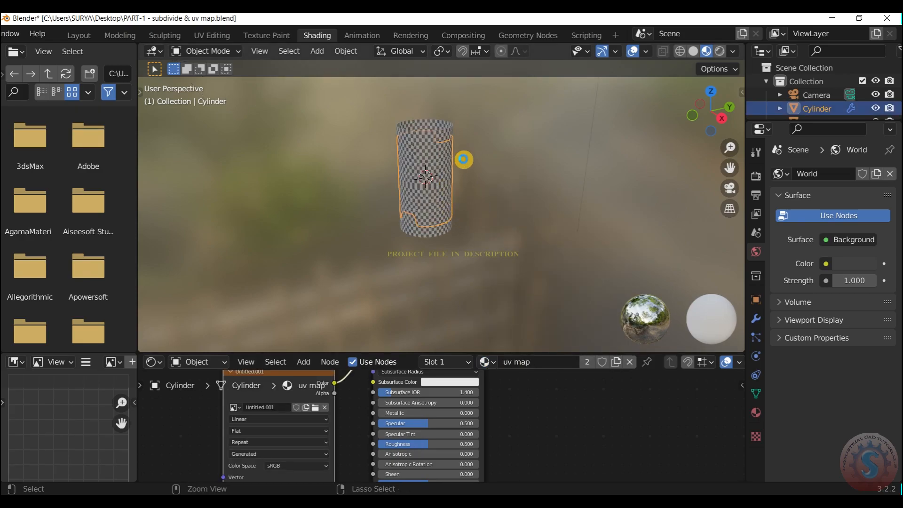
Step: Save the file and switch to the UV Editing workspace
key(ctrl+s)
key(ctrl+Page_Up)
key(ctrl+Page_Up)
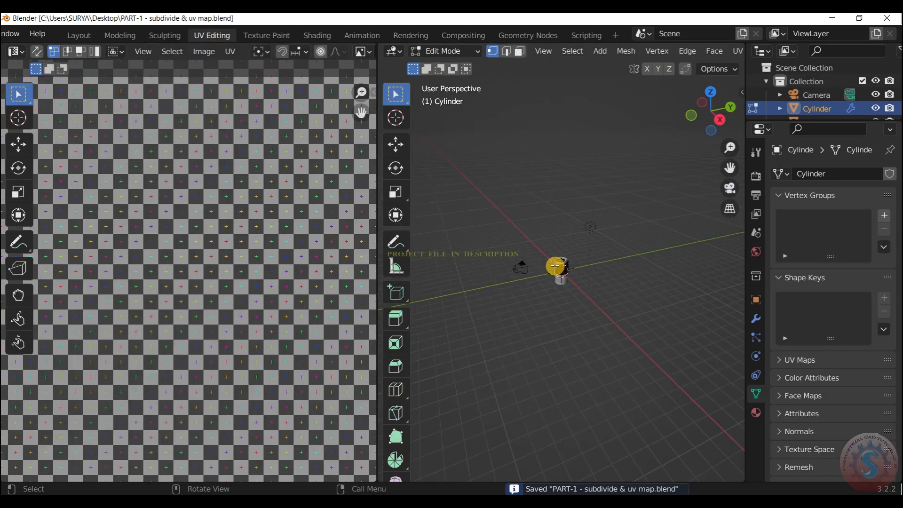
scroll(556, 278, up, 4)
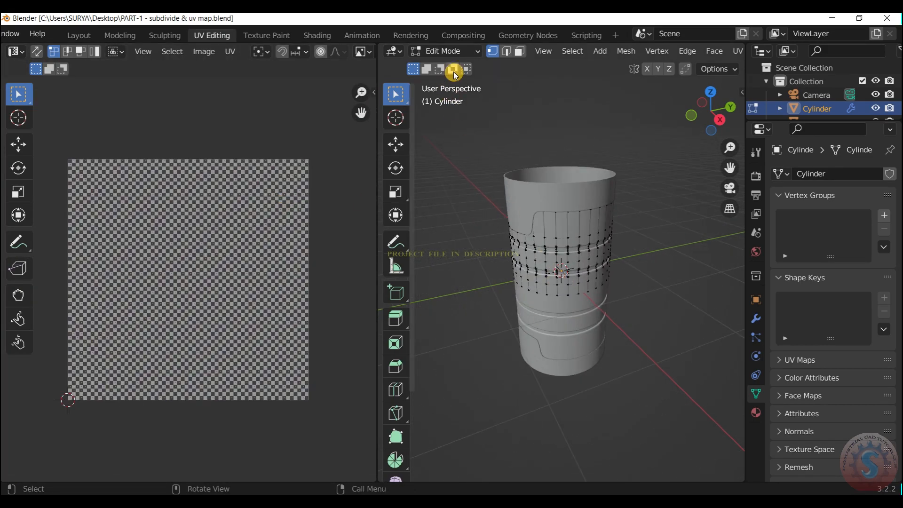
Step: Leave Edit Mode on the grooved body, select the end rings and enter Edit Mode on them
click(454, 51)
click(453, 66)
click(551, 192)
drag(690, 122, 705, 116)
click(454, 51)
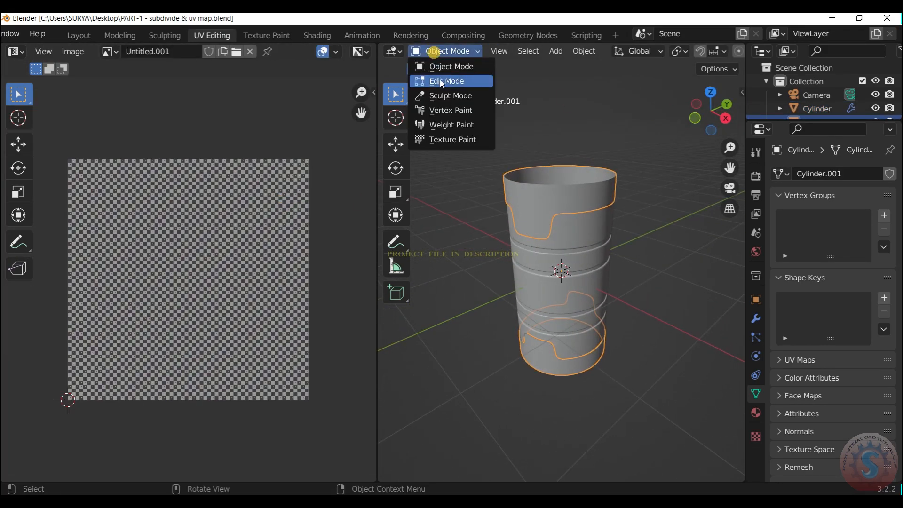
click(433, 78)
Step: Unwrap the selected end ring mesh with Smart UV Project, using an island margin of 0.1 and an area weight of 0.2
alt+click(578, 196)
click(455, 51)
click(448, 67)
click(613, 123)
click(447, 51)
click(449, 79)
scroll(560, 203, up, 2)
scroll(563, 203, down, 2)
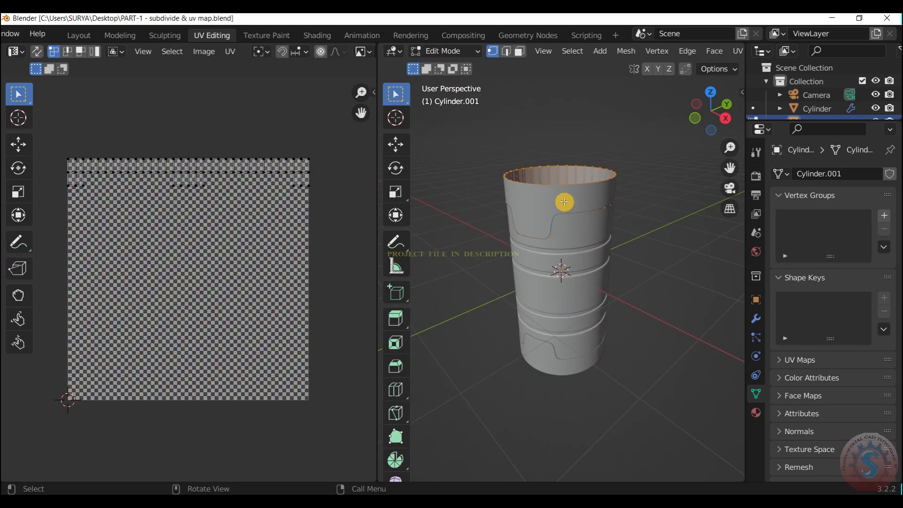
key(u)
click(539, 81)
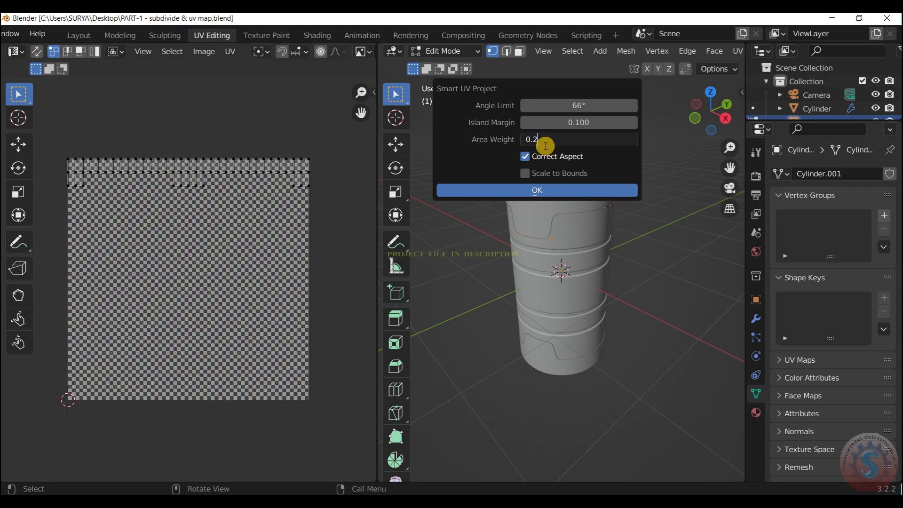
click(563, 189)
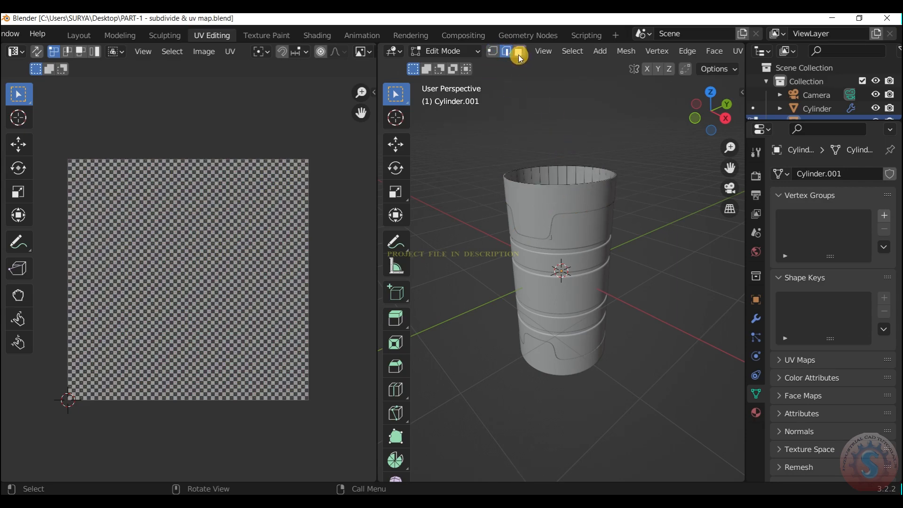
Step: Check the end rings' UV layout by reselecting their mesh in vertex select mode
click(492, 50)
click(462, 51)
click(452, 66)
click(464, 49)
click(453, 80)
alt+click(596, 170)
scroll(591, 172, down, 4)
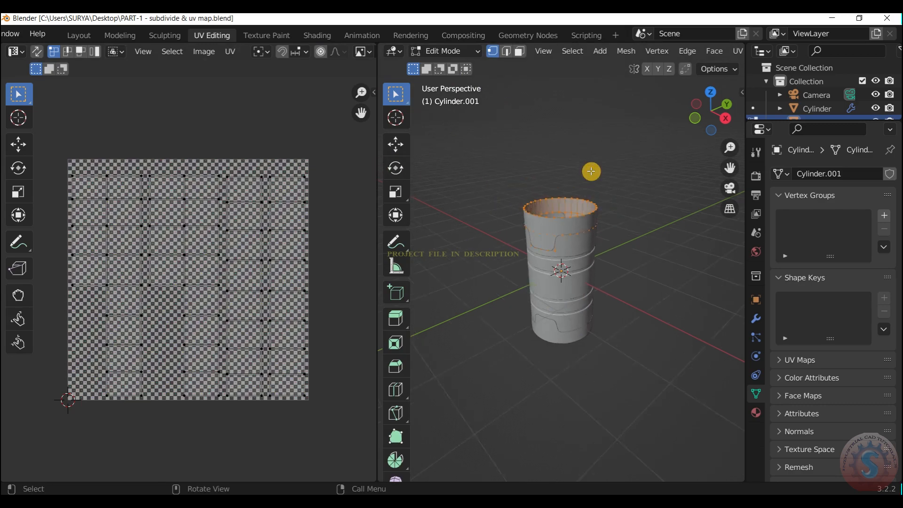
Step: Apply all three modifiers of the end rings in Object Mode
click(756, 318)
click(857, 195)
click(669, 221)
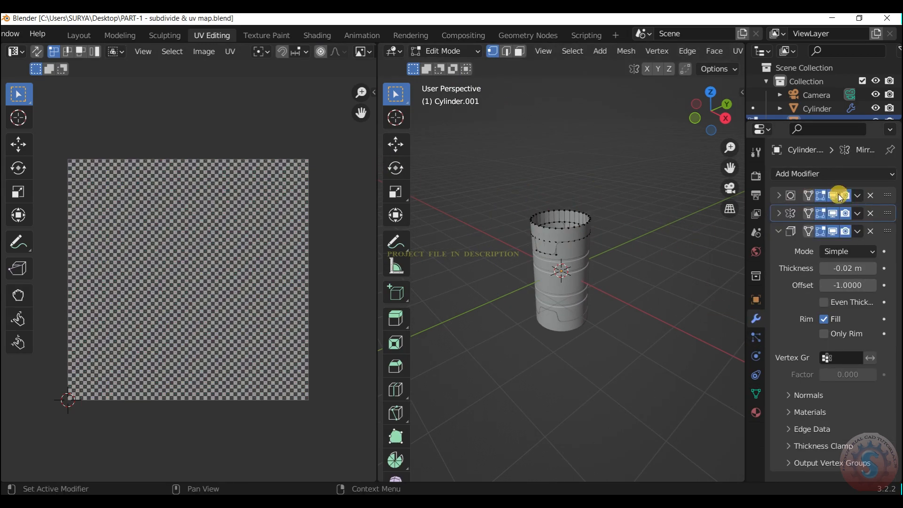
click(445, 51)
click(442, 63)
click(857, 195)
click(857, 209)
click(857, 195)
click(856, 210)
click(857, 194)
click(856, 210)
Step: Unwrap the end rings' entire mesh with Smart UV Project at a 66° angle limit, 0.1 island margin and 0.2 area weight
click(445, 50)
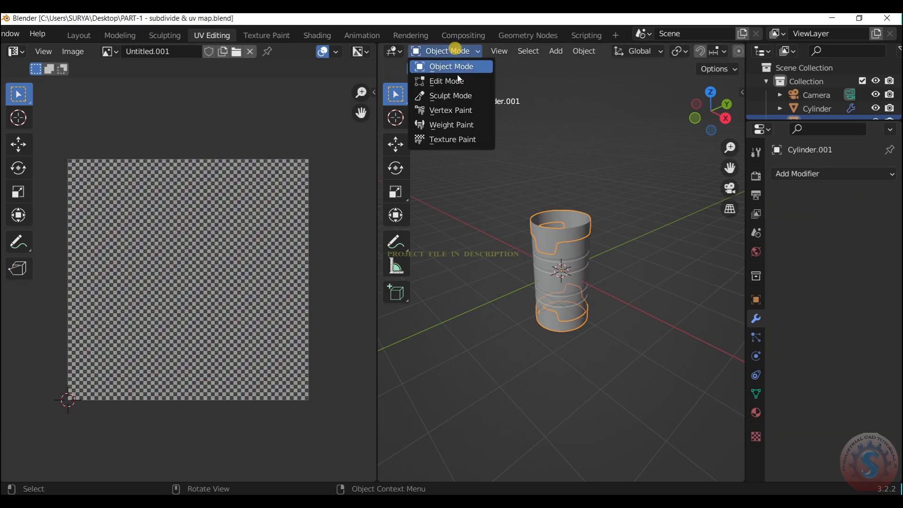
click(448, 78)
scroll(617, 216, up, 5)
drag(718, 109, 697, 111)
key(a)
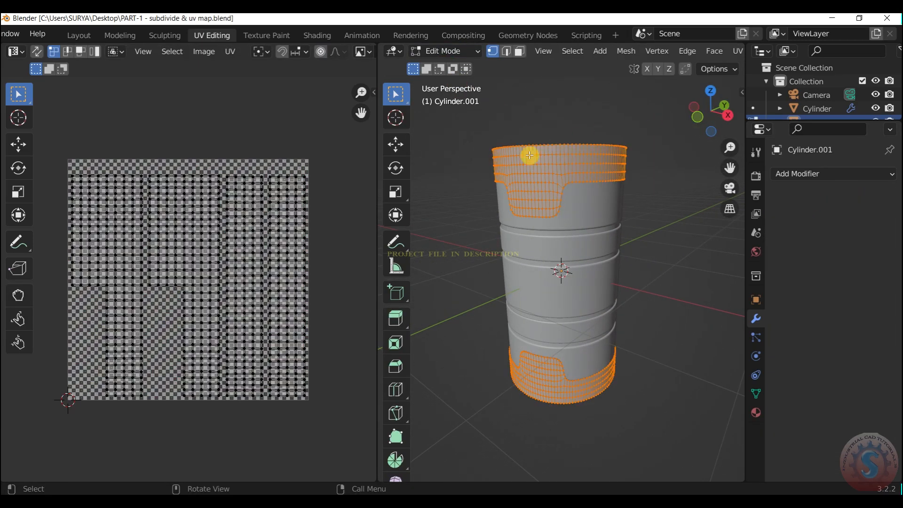
key(u)
click(423, 77)
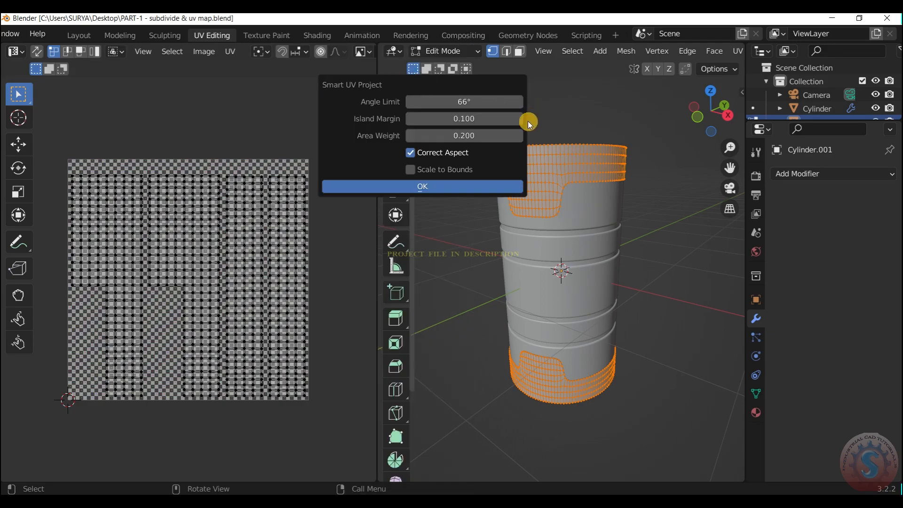
click(424, 185)
Step: Inspect the end rings' UV islands in the UV editor, and return to Object Mode
drag(56, 139, 322, 412)
click(329, 426)
scroll(269, 318, up, 4)
scroll(274, 270, down, 6)
scroll(282, 276, up, 2)
click(444, 51)
click(451, 65)
Step: Select the grooved body and apply all three of its modifiers in Object Mode
middle_drag(594, 105, 561, 242)
click(560, 242)
click(444, 51)
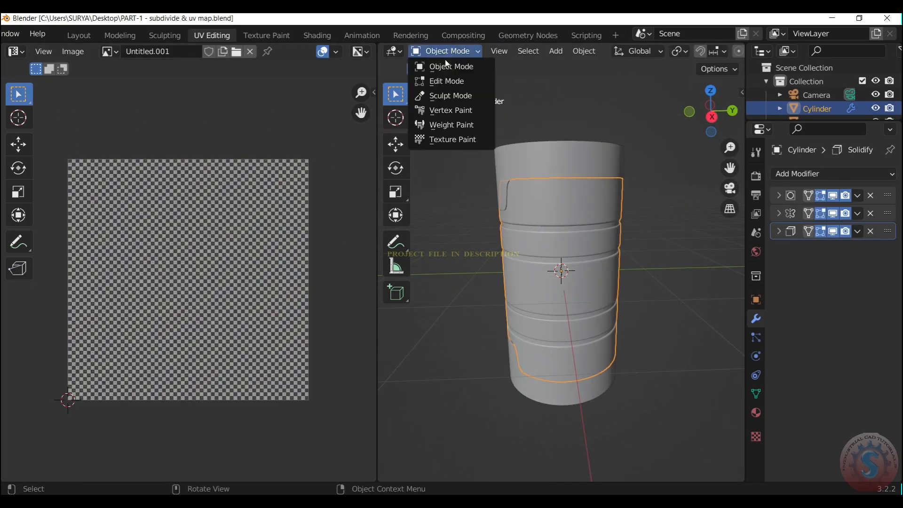
click(447, 76)
click(857, 195)
click(444, 51)
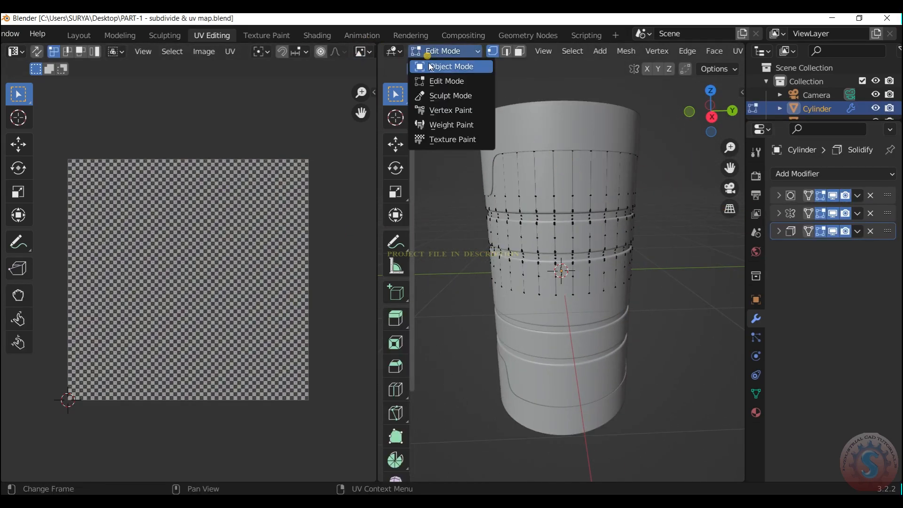
click(447, 64)
click(858, 195)
click(799, 210)
click(858, 195)
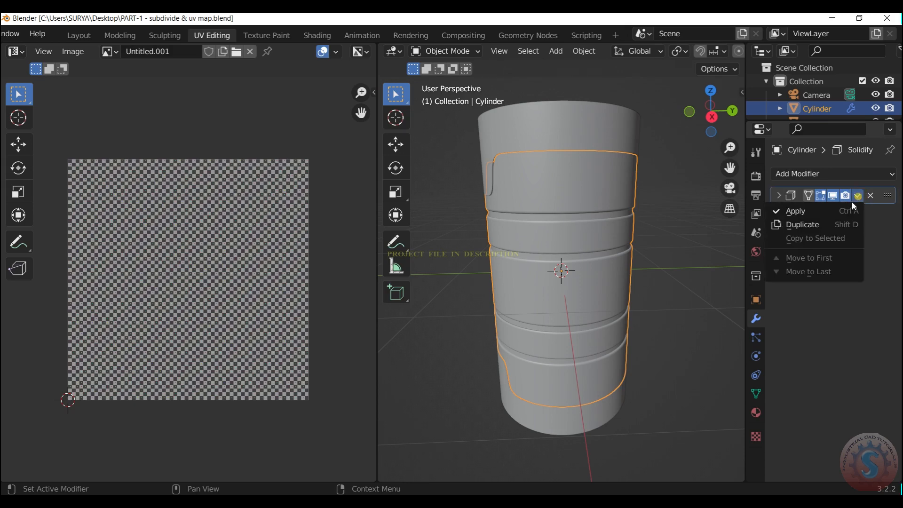
click(851, 210)
Step: Unwrap the grooved body's entire mesh with Smart UV Project at a 66° angle limit, 0.1 island margin and 0.2 area weight
click(444, 51)
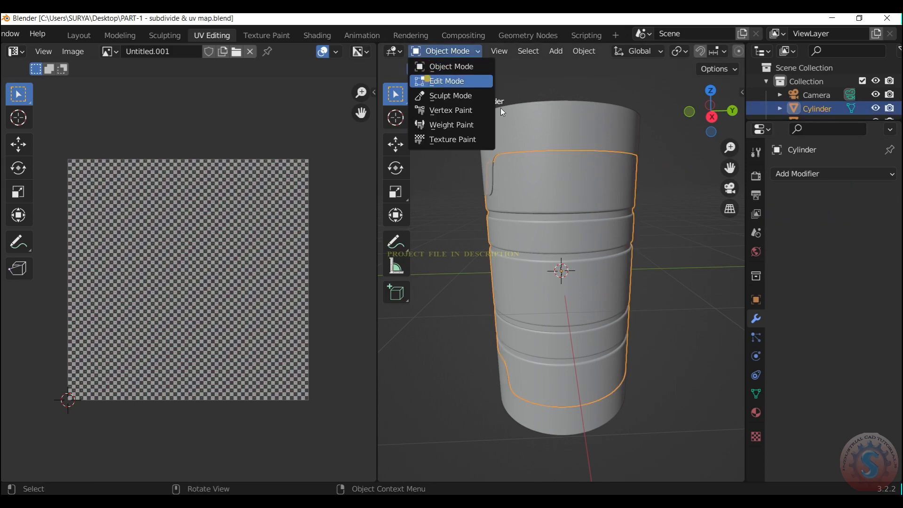
click(447, 76)
drag(710, 111, 736, 111)
key(u)
click(565, 88)
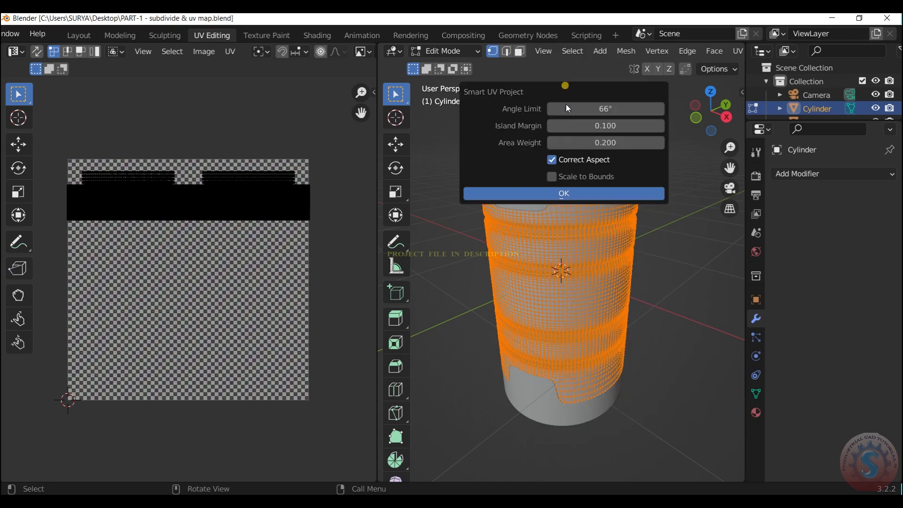
click(595, 187)
Step: Inspect the grooved body's UV islands and mesh, and return to Object Mode
drag(61, 146, 466, 422)
click(320, 385)
scroll(319, 385, up, 3)
scroll(319, 384, down, 3)
drag(722, 110, 625, 106)
click(429, 52)
click(444, 66)
click(661, 166)
scroll(661, 166, down, 3)
click(448, 53)
click(452, 81)
click(446, 49)
click(439, 50)
click(436, 50)
click(444, 66)
Step: Examine the cylinder through the camera view and check the end rings' mesh in Edit Mode
scroll(705, 150, up, 3)
drag(707, 123, 716, 141)
scroll(716, 145, down, 4)
key(KP_0)
middle_drag(589, 162, 591, 254)
click(610, 241)
click(600, 182)
click(446, 51)
click(457, 81)
click(463, 51)
click(457, 67)
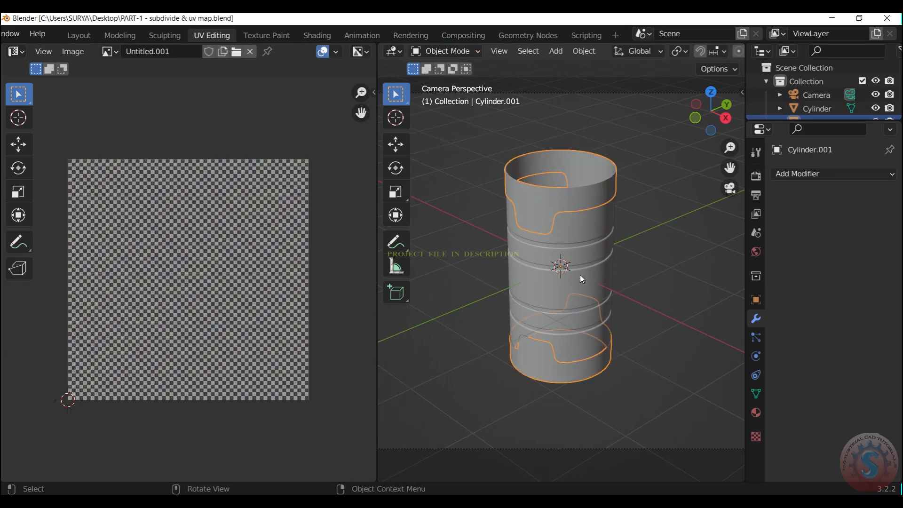
Step: Check the checker pattern on the grooved body in the Shading workspace and return to the UV Editing workspace
click(580, 278)
click(451, 51)
click(450, 81)
click(460, 35)
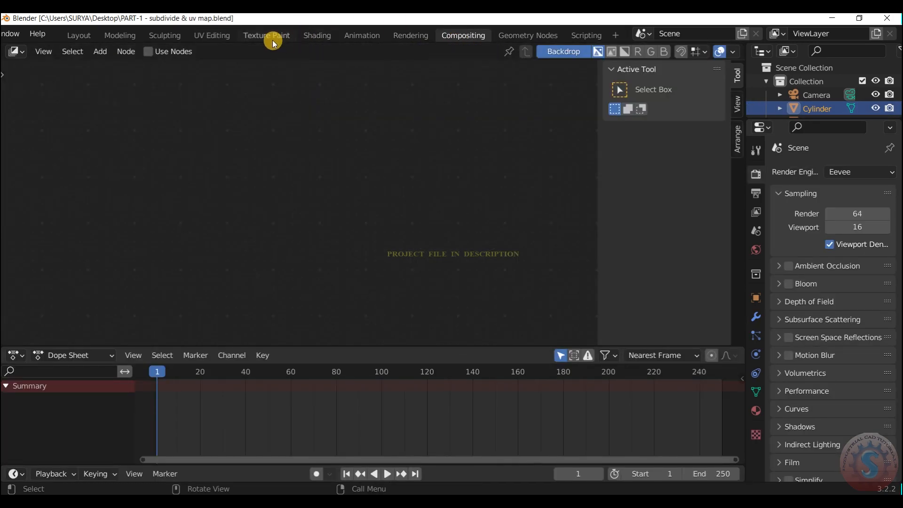
click(317, 35)
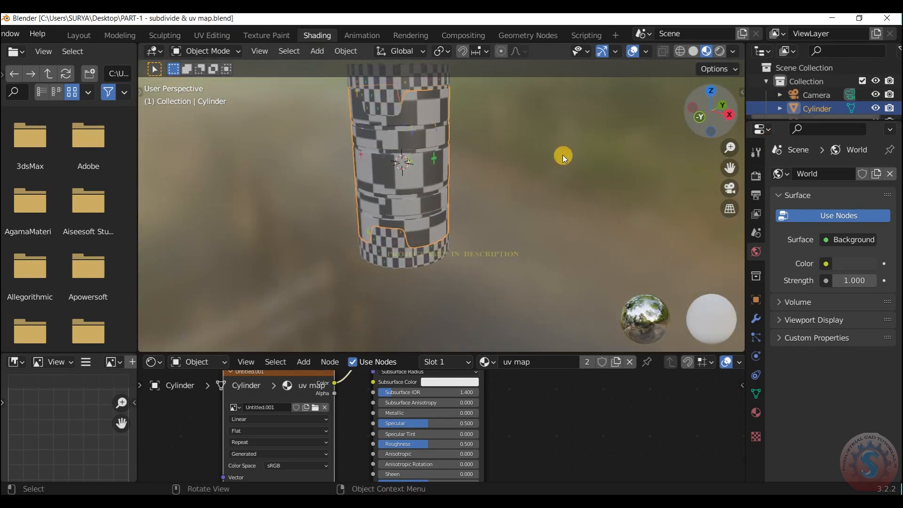
click(512, 212)
scroll(512, 211, down, 3)
click(212, 35)
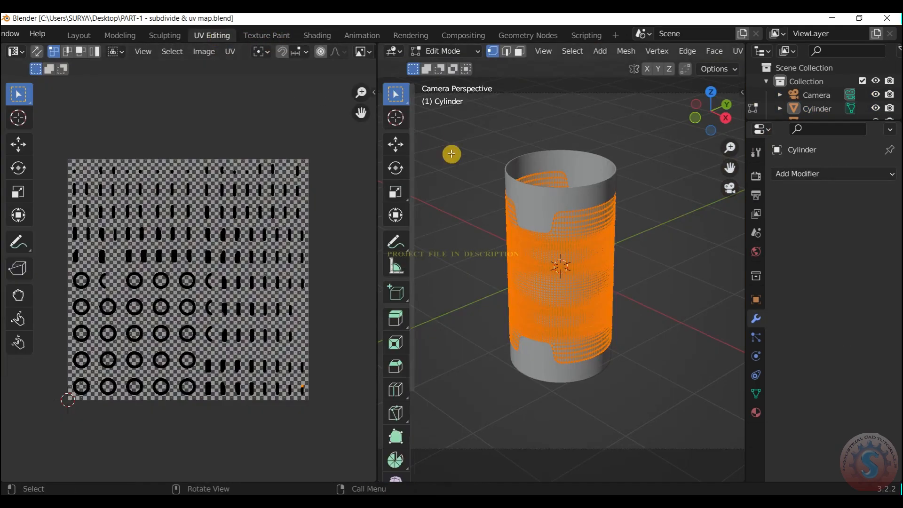
Step: Select the end rings in Object Mode and set the viewport shading to Material Preview
scroll(588, 177, up, 2)
click(440, 51)
click(445, 68)
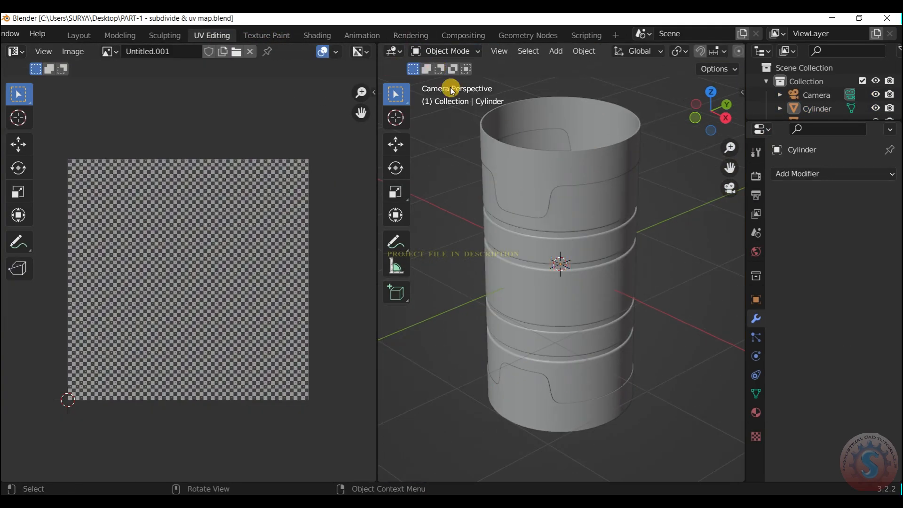
click(537, 153)
click(432, 51)
click(647, 74)
scroll(633, 51, down, 8)
click(707, 51)
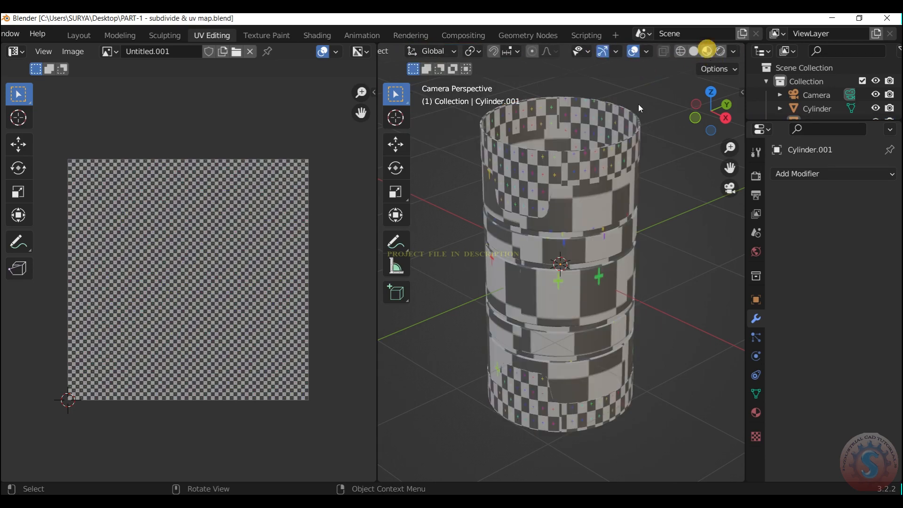
Step: Select the grooved body and enter Edit Mode to show its UV islands
scroll(469, 52, up, 8)
click(443, 51)
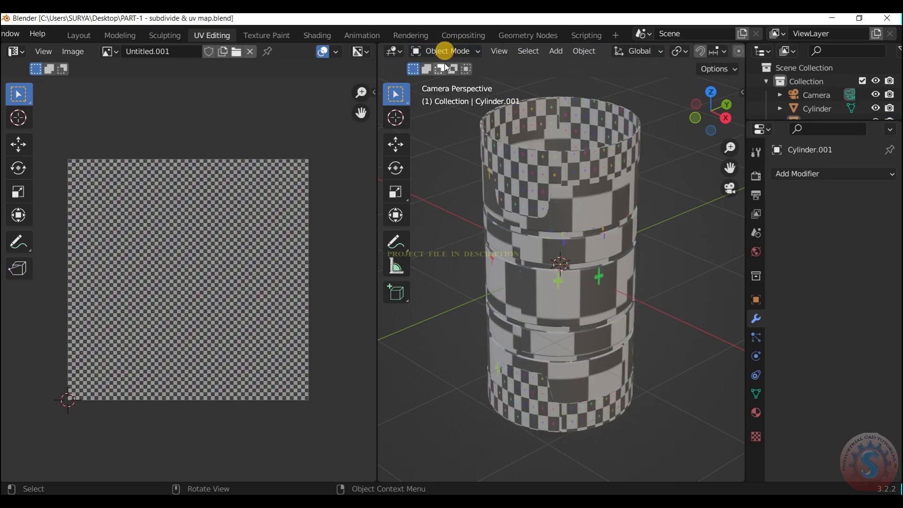
click(586, 247)
click(442, 51)
click(445, 84)
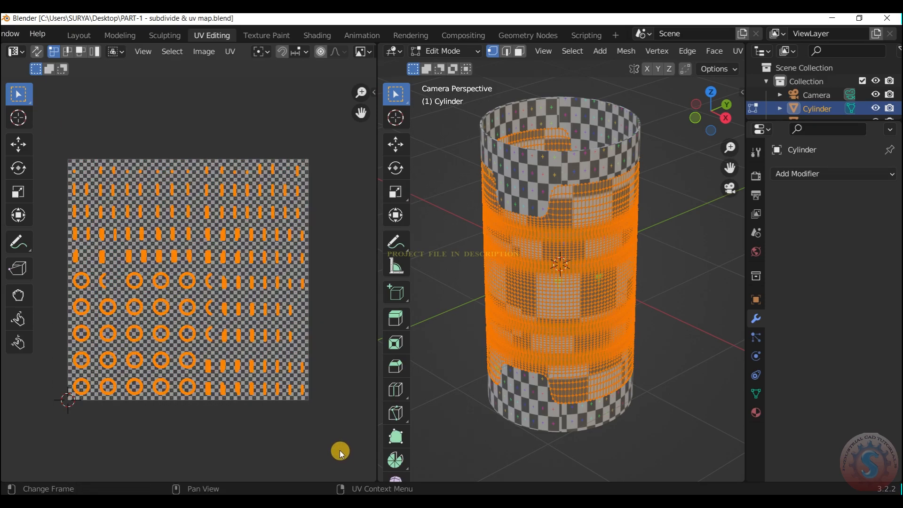
Step: Try to scale up the grooved body's UV islands and examine the checker pattern on the model
key(s)
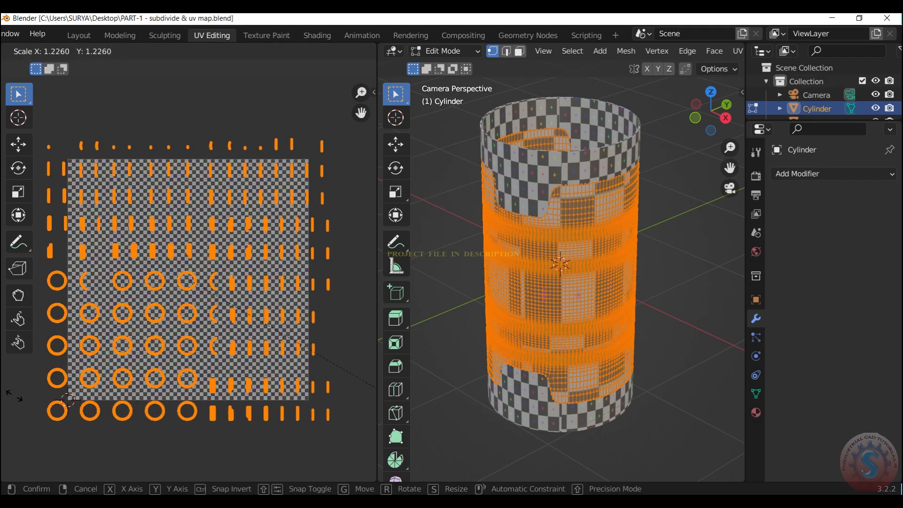
click(47, 419)
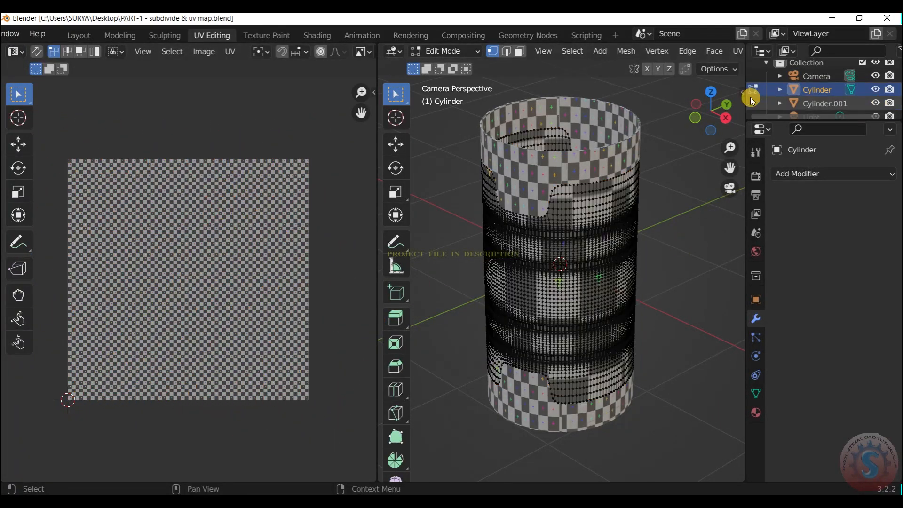
middle_drag(565, 329, 573, 329)
scroll(733, 104, up, 10)
drag(733, 104, 764, 103)
scroll(733, 104, down, 4)
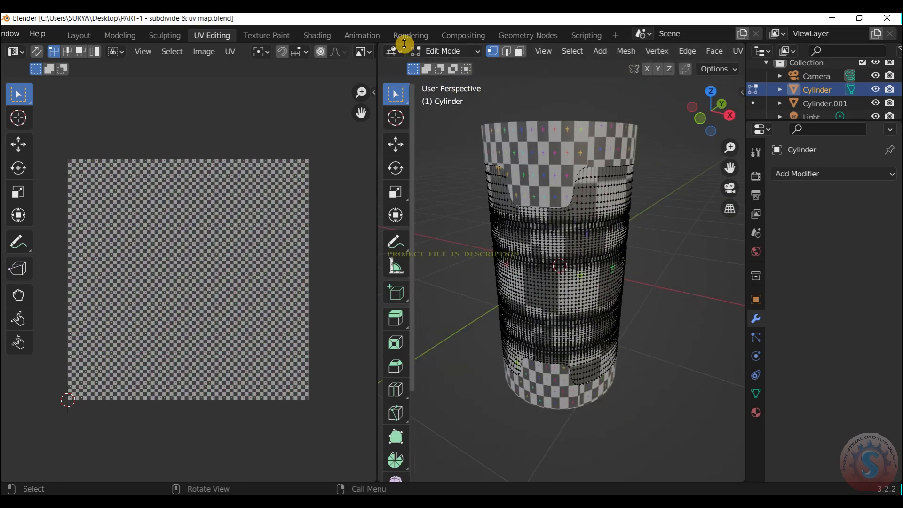
Step: Scale all of the grooved body's UV islands by about 5.5 and return to Object Mode
click(426, 51)
click(428, 70)
key(Tab)
key(a)
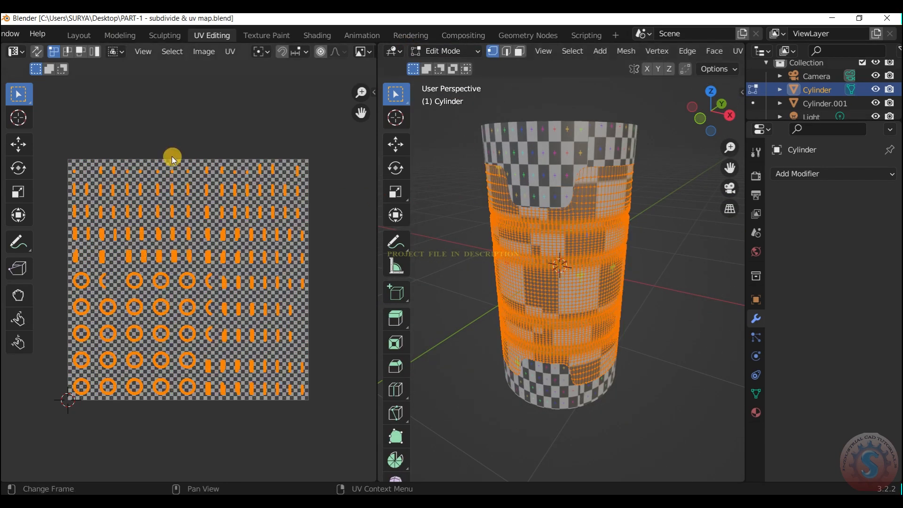
key(s)
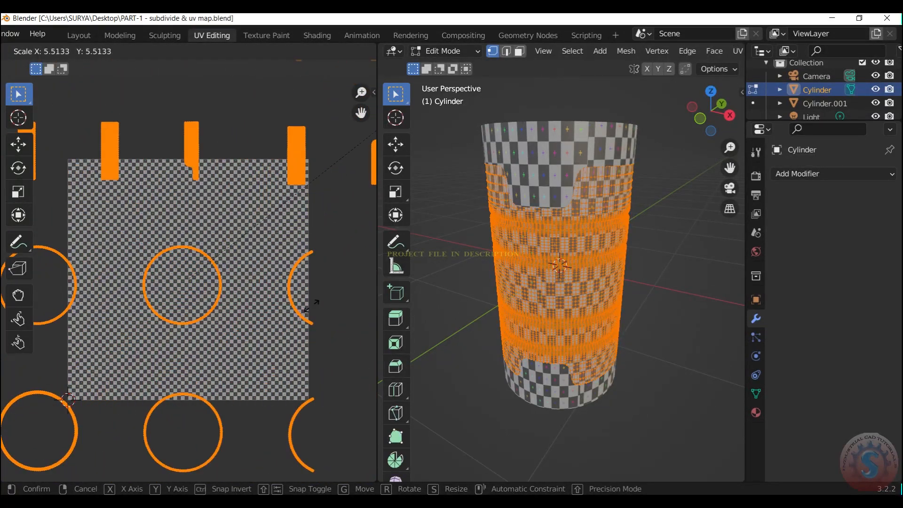
click(317, 302)
scroll(348, 291, down, 11)
scroll(597, 208, up, 2)
click(452, 51)
click(458, 66)
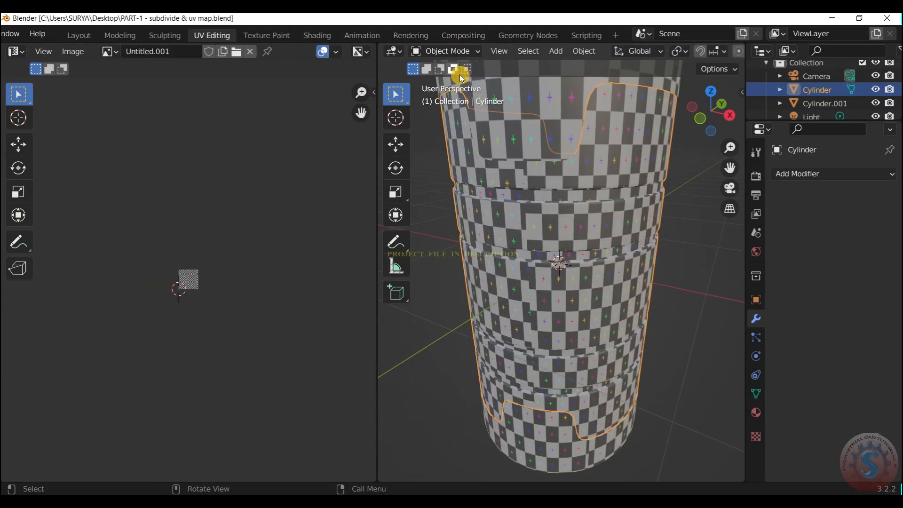
Step: Examine the size of the checker pattern on the grooved body and end rings from several sides
scroll(720, 158, down, 2)
drag(728, 112, 658, 113)
click(720, 109)
scroll(721, 108, up, 3)
mouse_move(721, 108)
mouse_down()
mouse_move(691, 155)
mouse_move(712, 83)
mouse_move(716, 115)
mouse_move(724, 109)
mouse_move(711, 113)
mouse_up()
scroll(719, 108, down, 2)
scroll(705, 163, down, 2)
click(705, 163)
scroll(705, 159, up, 2)
Step: Scale down the grooved body's UV islands in Edit Mode
click(452, 50)
click(449, 81)
drag(94, 173, 297, 400)
key(s)
click(197, 300)
click(219, 291)
Step: Return to Object Mode and select the end rings
scroll(175, 249, up, 6)
click(496, 126)
click(444, 51)
click(437, 67)
click(525, 157)
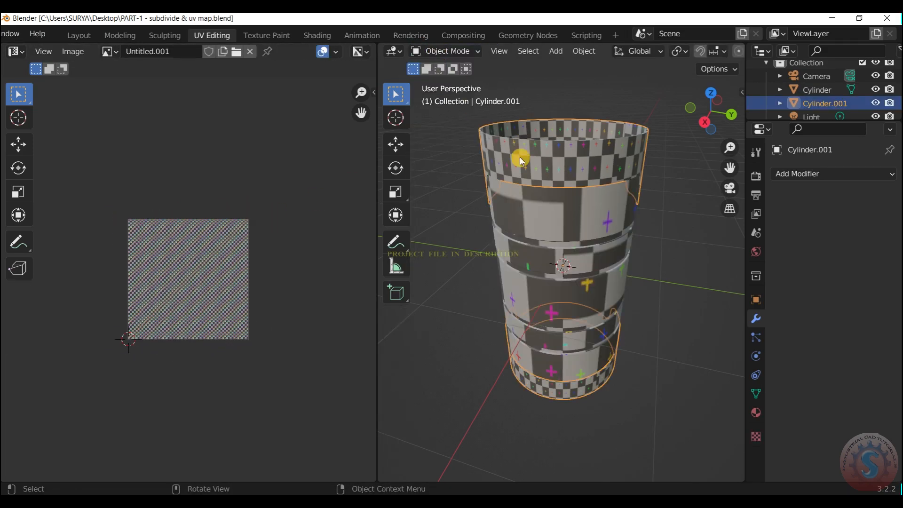
Step: Look through the Magic UV, UV Squares and TexTools options in the UV editor
click(373, 90)
click(369, 282)
click(375, 228)
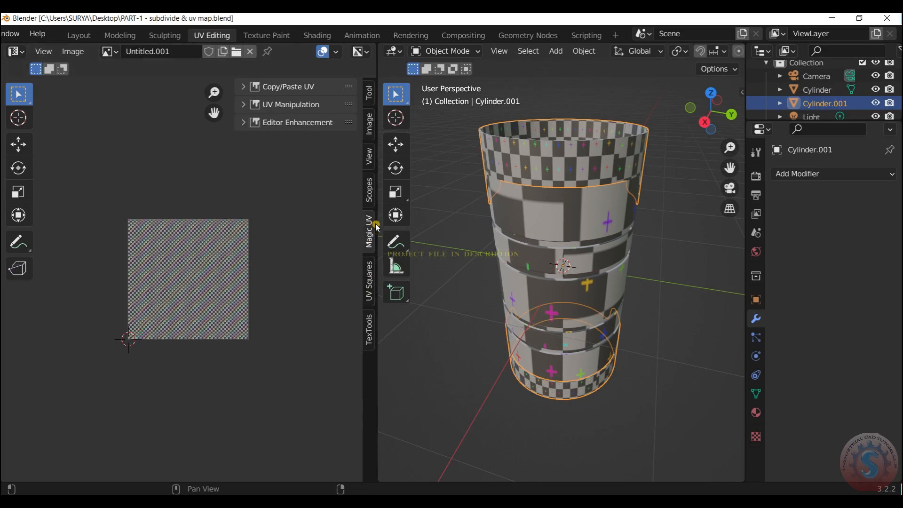
click(375, 185)
click(371, 157)
click(371, 124)
click(370, 90)
click(369, 282)
click(369, 230)
click(243, 87)
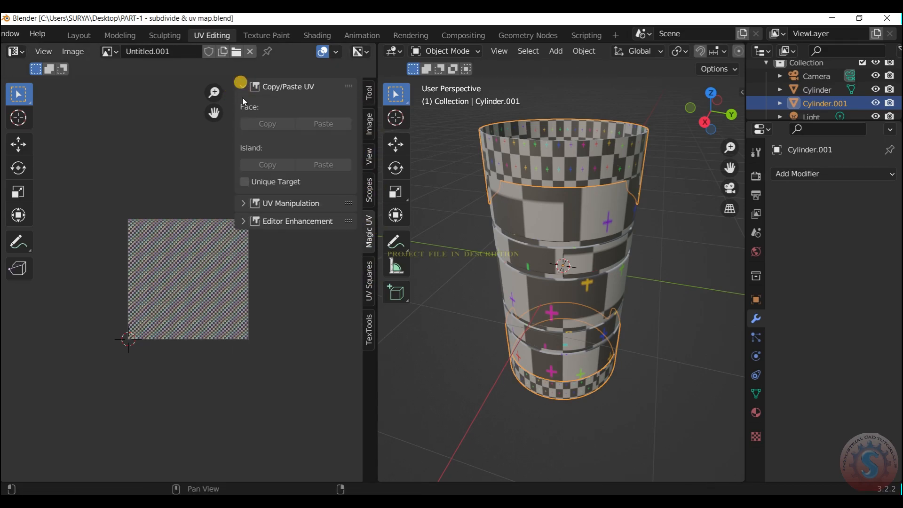
click(243, 203)
click(369, 335)
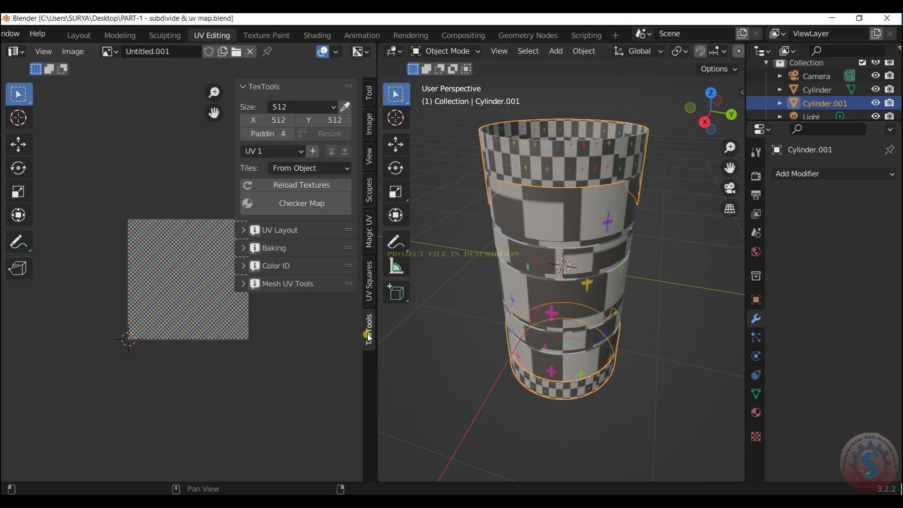
click(370, 283)
click(475, 51)
click(478, 80)
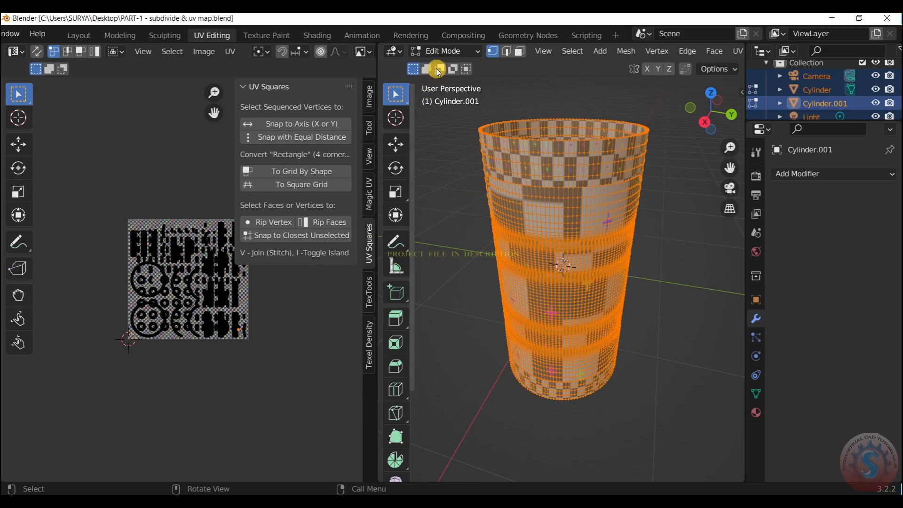
click(475, 51)
click(476, 65)
Step: Examine the UV editor's add-on options again, including the UV Layout and Baking sections of TexTools
click(370, 124)
click(372, 189)
click(373, 229)
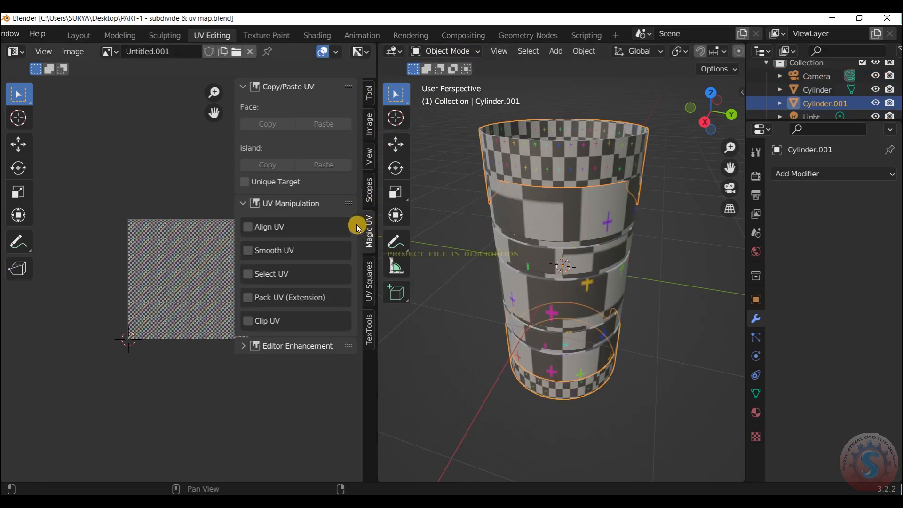
click(368, 273)
click(373, 96)
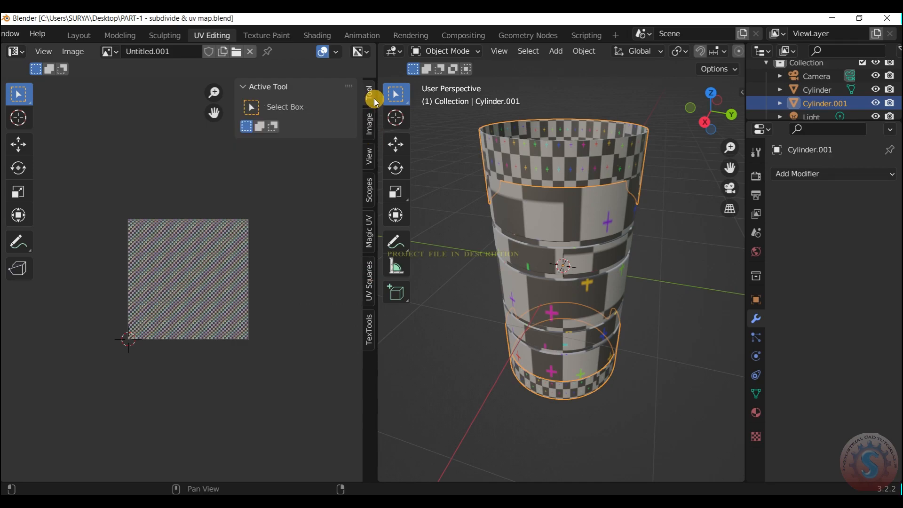
click(374, 160)
click(370, 329)
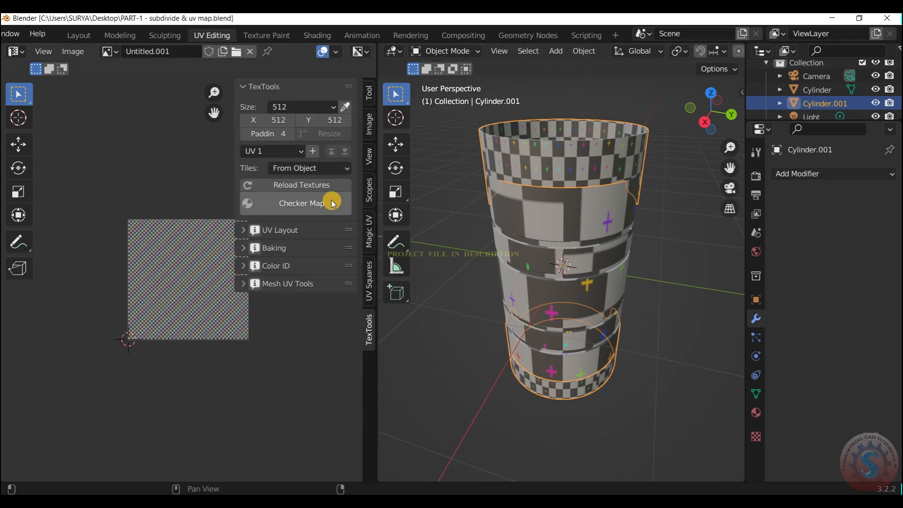
click(278, 230)
click(277, 230)
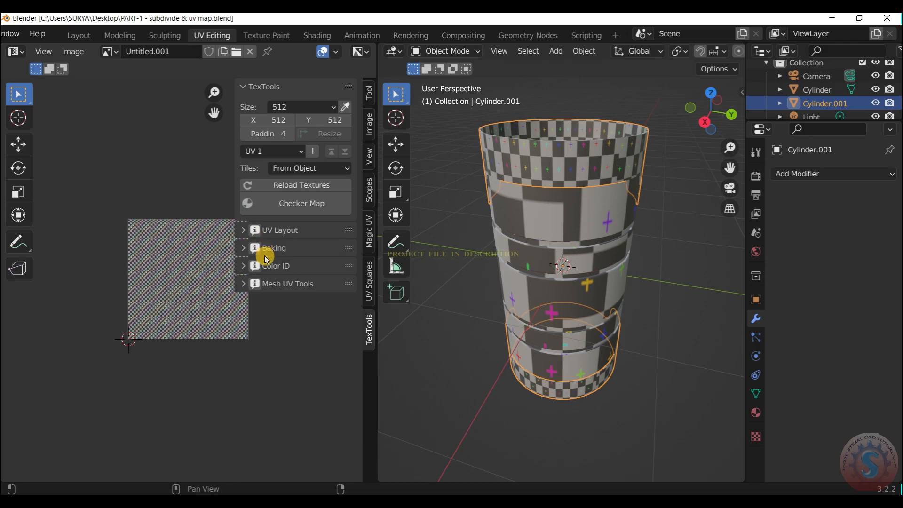
click(257, 248)
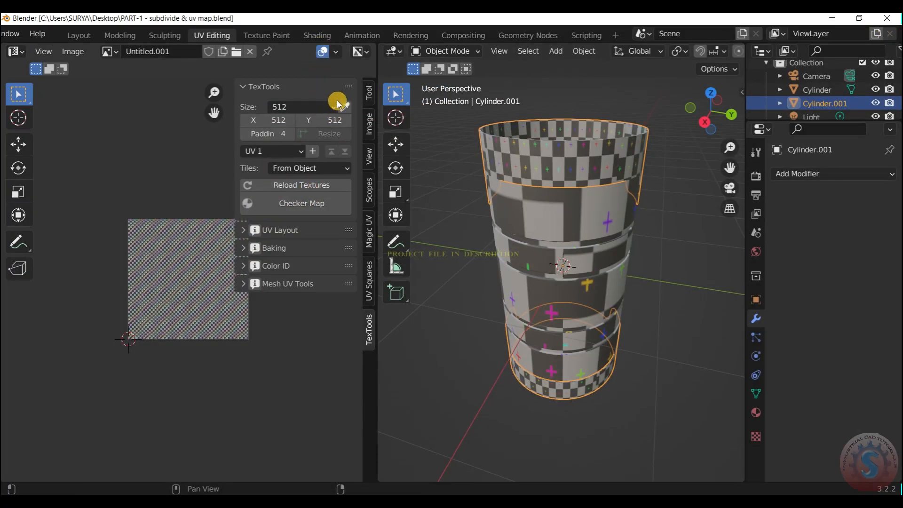
click(308, 147)
click(252, 86)
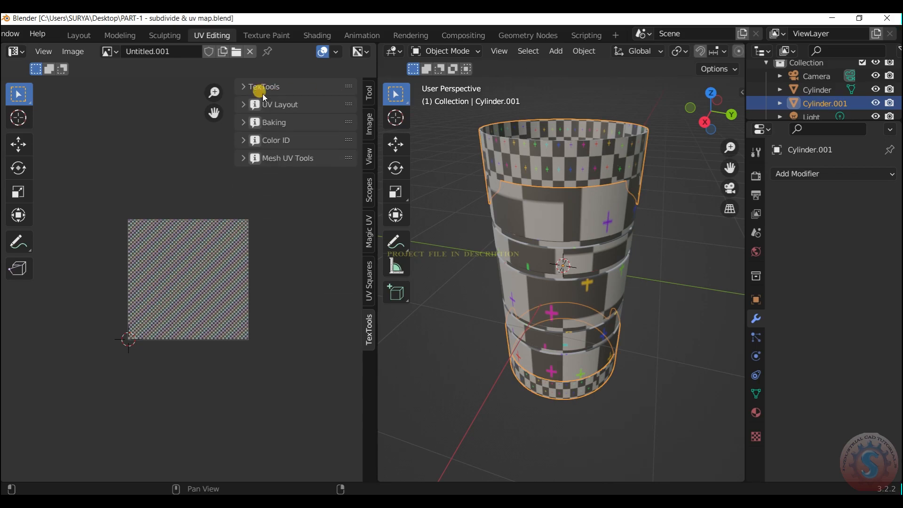
Step: Put the end rings into Edit Mode so their UV islands are shown over the grid image
click(682, 194)
click(446, 51)
click(446, 79)
drag(711, 113, 716, 118)
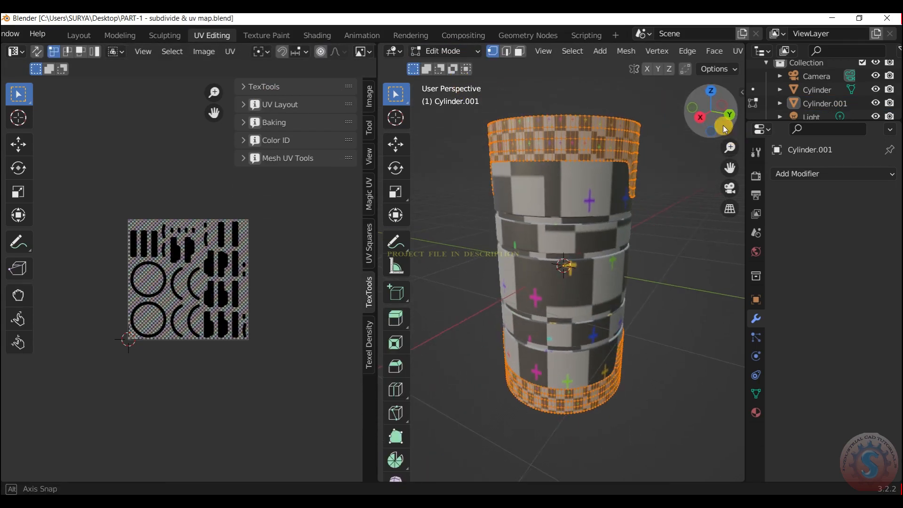
click(686, 201)
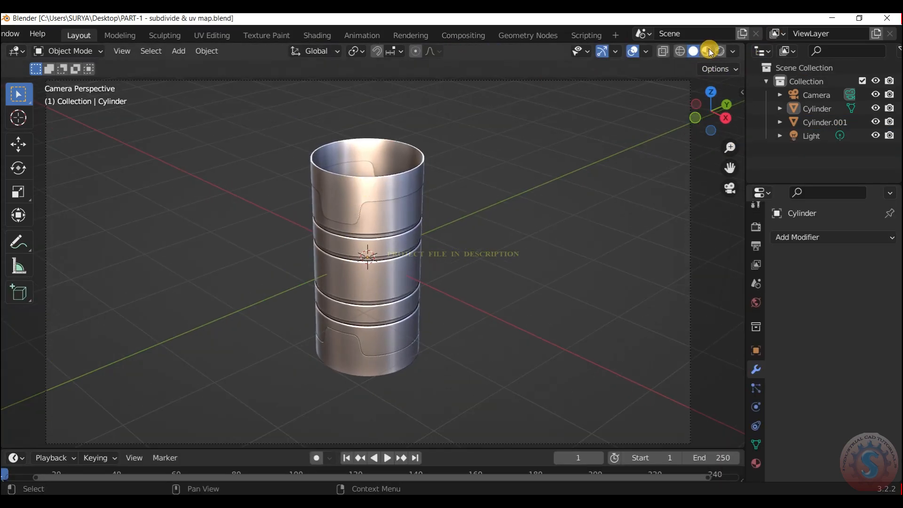
Step: Compare the checkered cylinder in Material Preview with its Solid shading in the Layout workspace
click(707, 50)
click(732, 50)
click(737, 133)
click(731, 52)
click(731, 50)
click(730, 49)
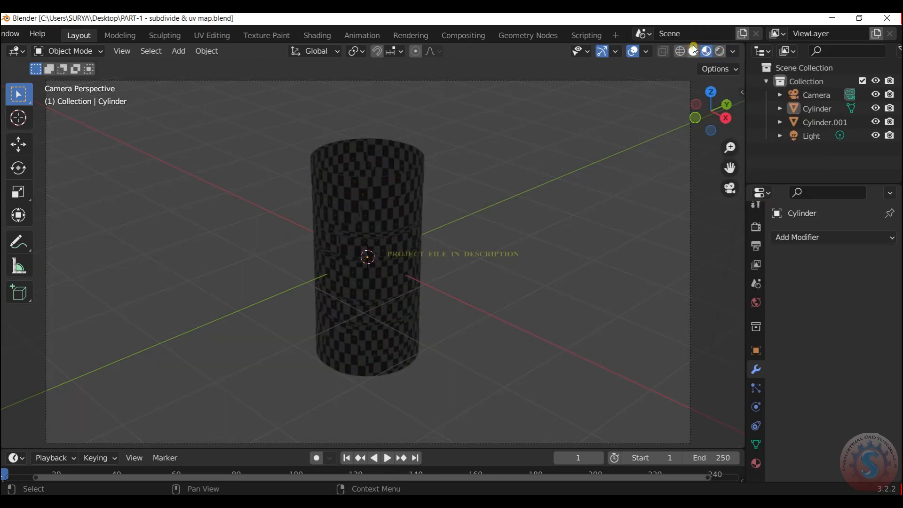
click(694, 49)
click(706, 51)
click(694, 51)
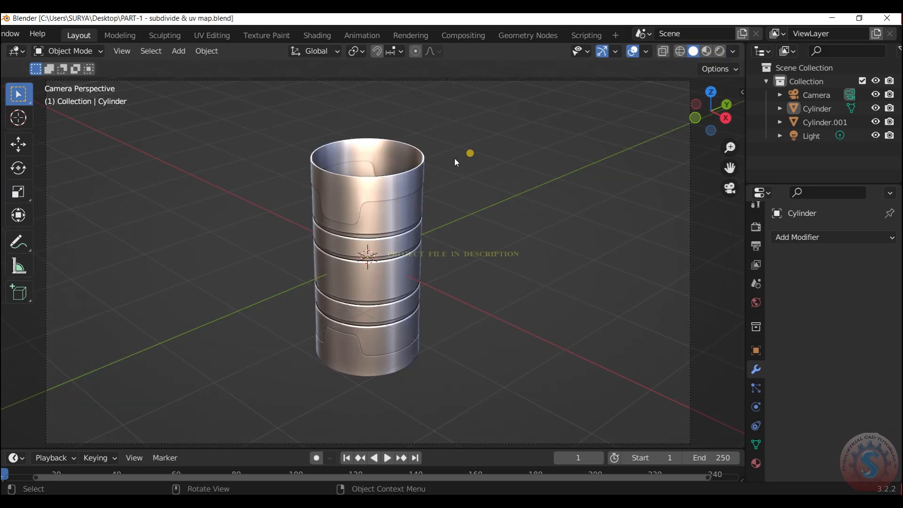
Step: Show the model in Material Preview and replace the dark scene lighting with a brighter HDRI environment
click(366, 332)
click(542, 167)
click(707, 50)
click(732, 50)
click(655, 117)
click(655, 131)
click(724, 183)
click(768, 211)
click(762, 146)
click(578, 216)
click(480, 205)
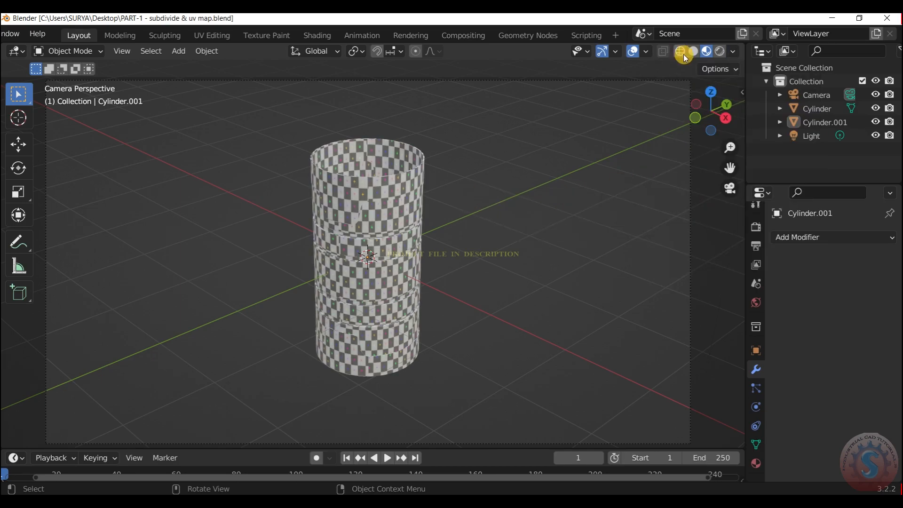
Step: Return the viewport to Solid shading and save the file PART-1 - subdivide & uv map.blend
click(693, 51)
scroll(382, 250, down, 2)
scroll(390, 248, up, 3)
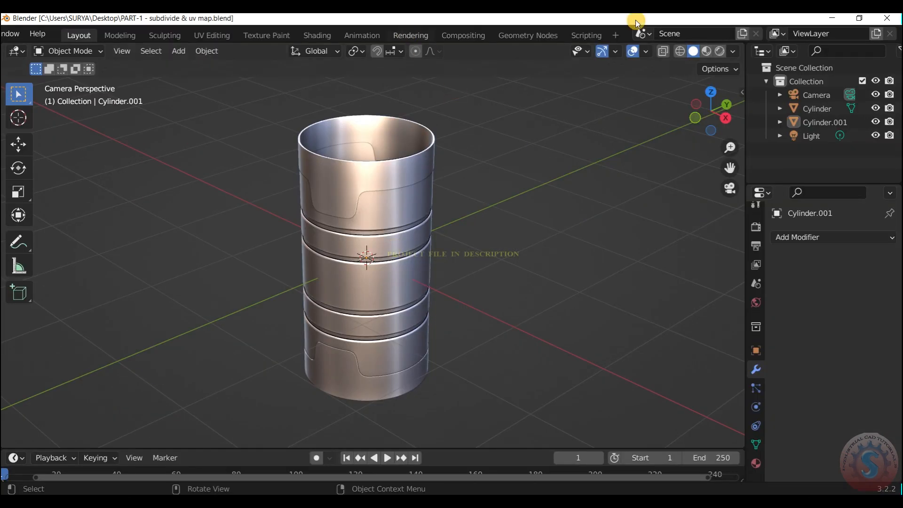
click(705, 51)
click(694, 51)
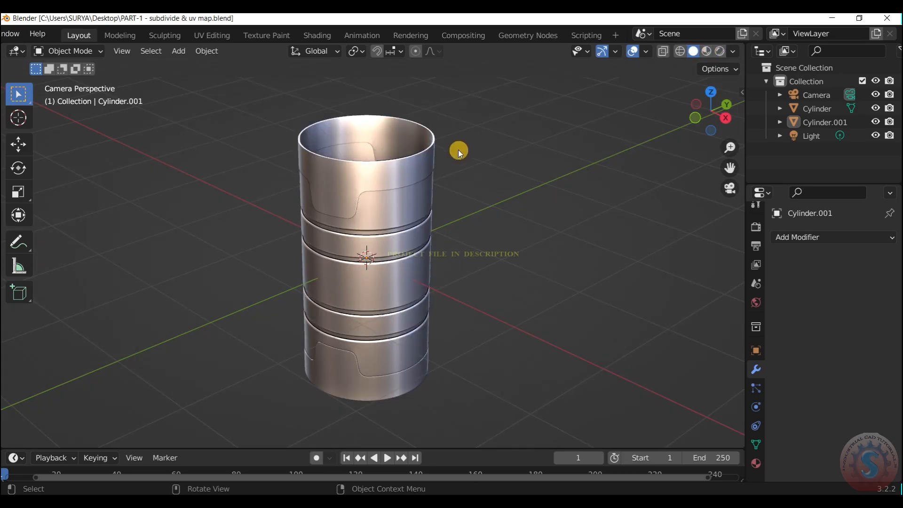
scroll(69, 36, left, 3)
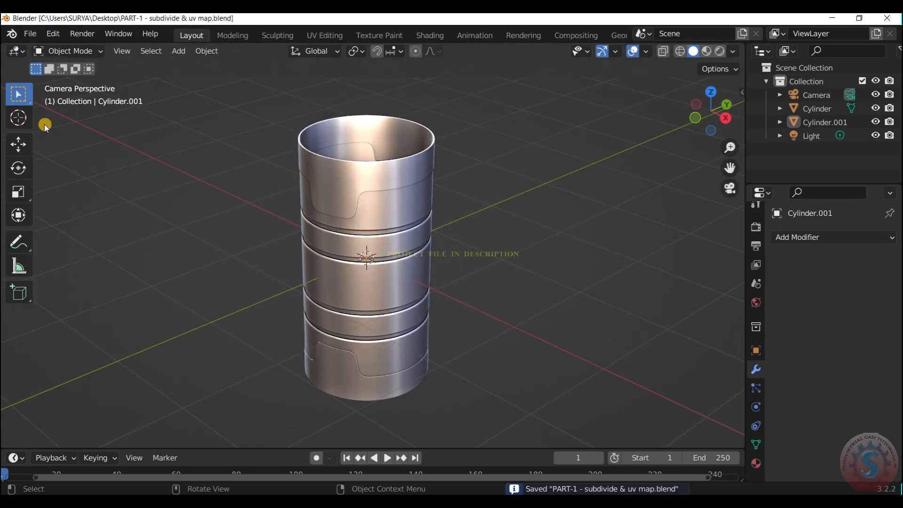
Step: Choose a MatCap for Solid shading and compare the model with its Material Preview
click(733, 51)
click(721, 148)
click(478, 282)
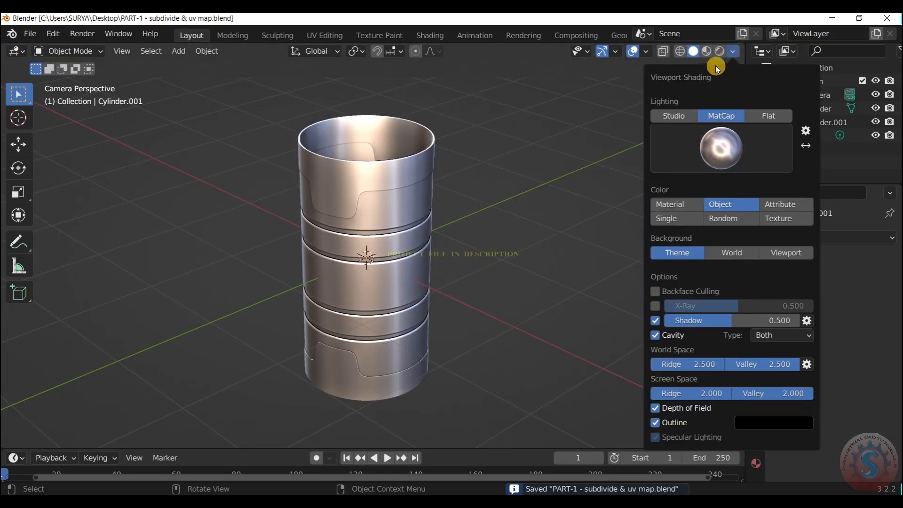
click(706, 52)
click(697, 51)
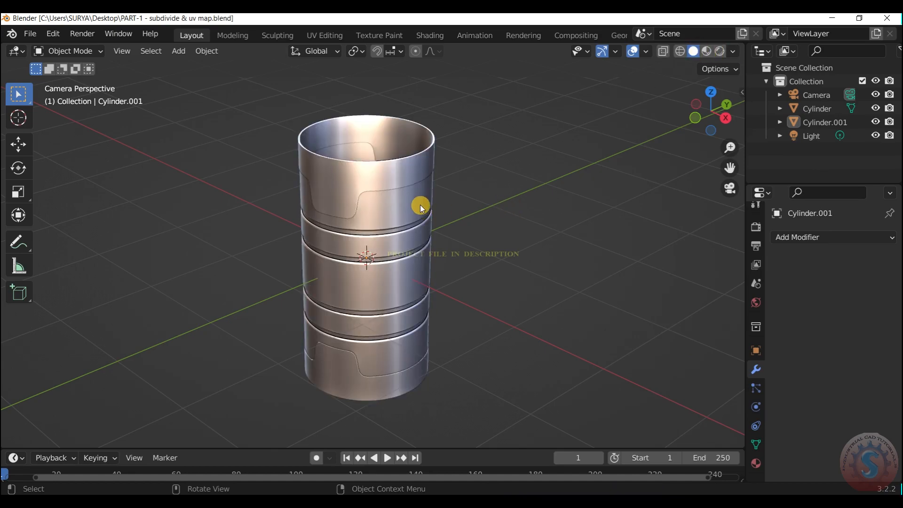
Step: Display the model in Solid shading with the metallic MatCap and the Random color option
click(734, 51)
click(718, 143)
click(716, 273)
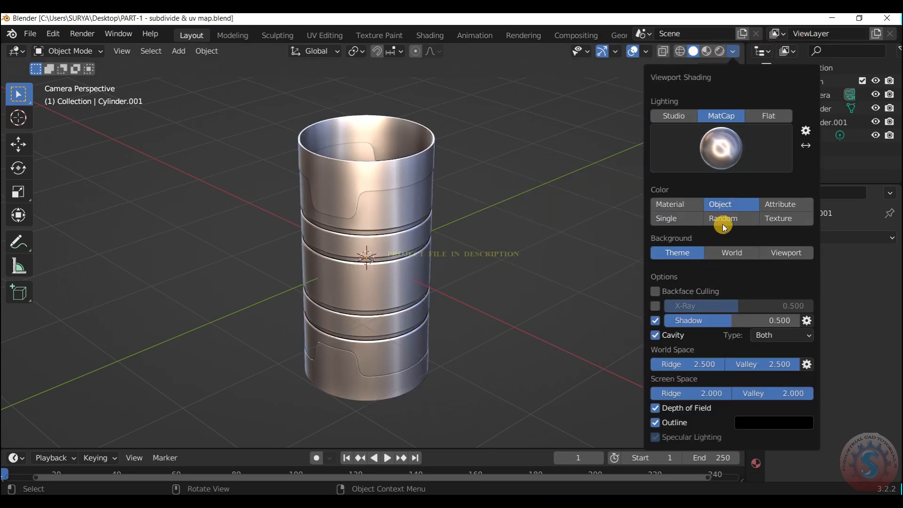
click(719, 219)
click(709, 53)
click(694, 53)
scroll(412, 237, up, 1)
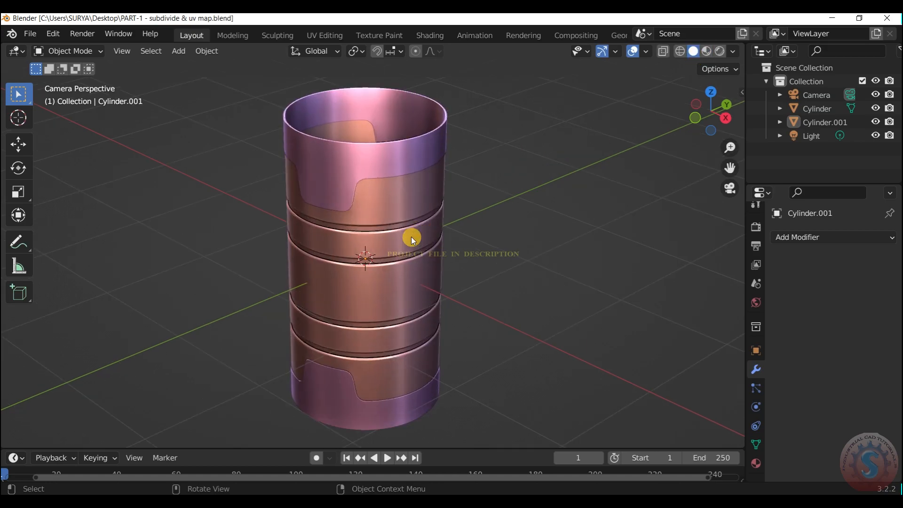
key(KP_0)
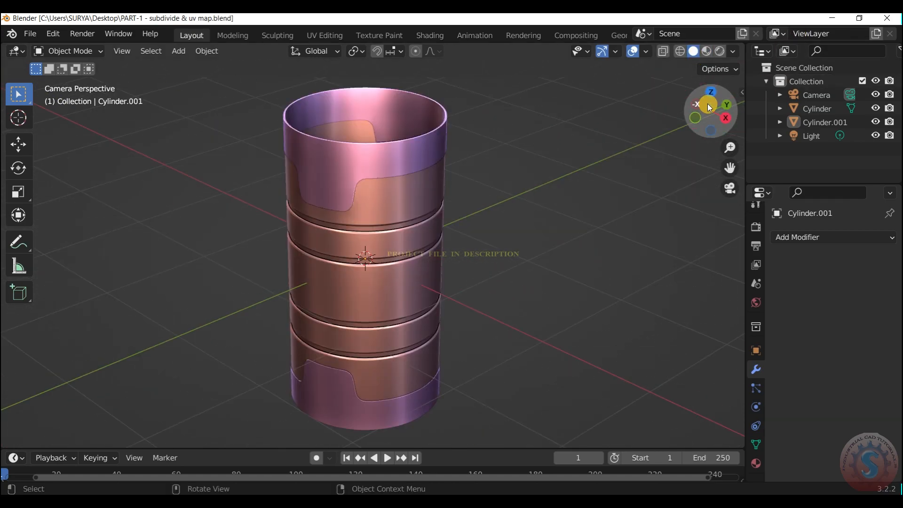